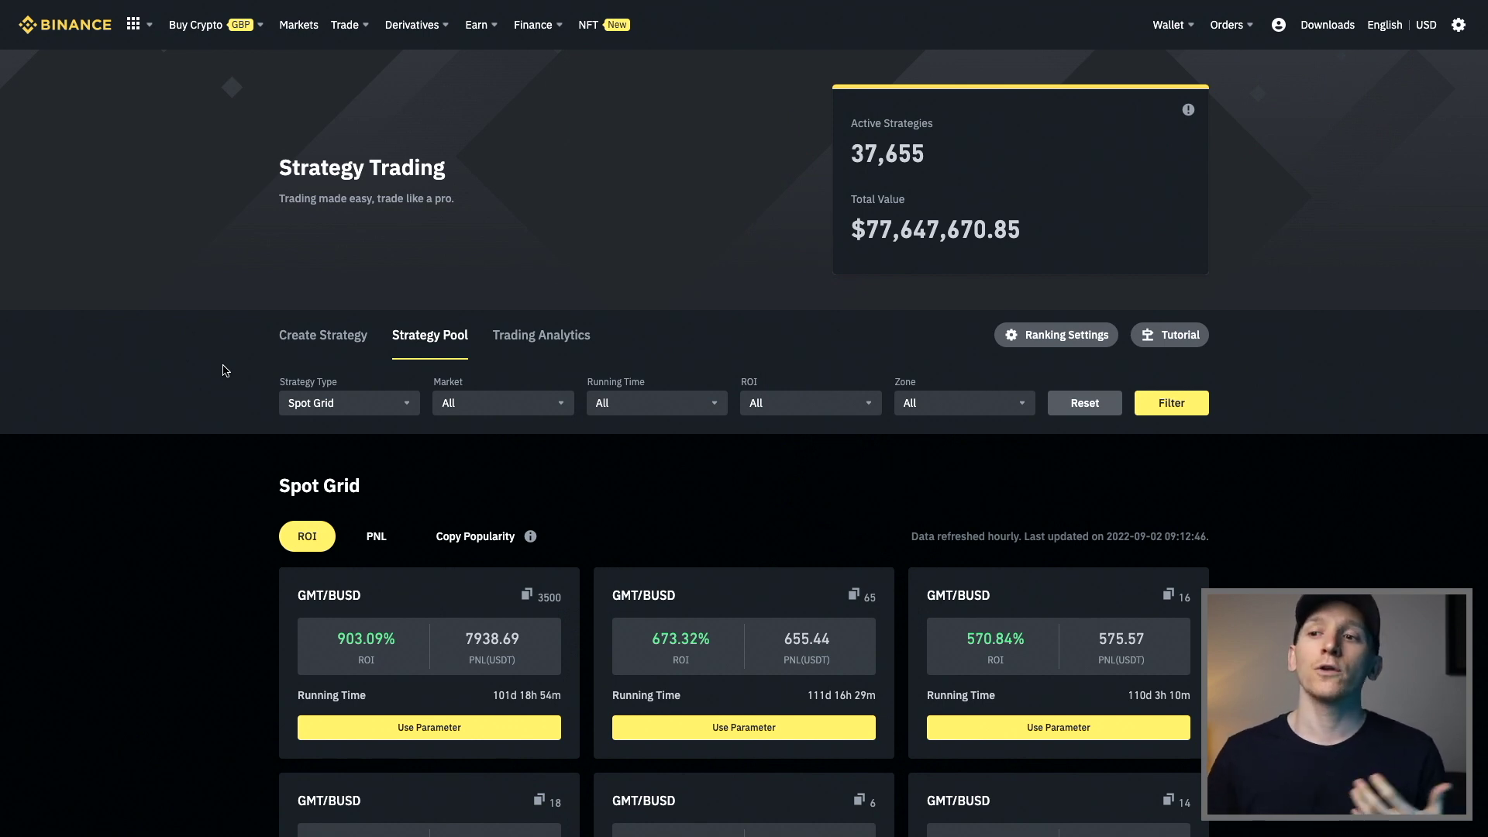
pyautogui.scroll(-1, 225, 398)
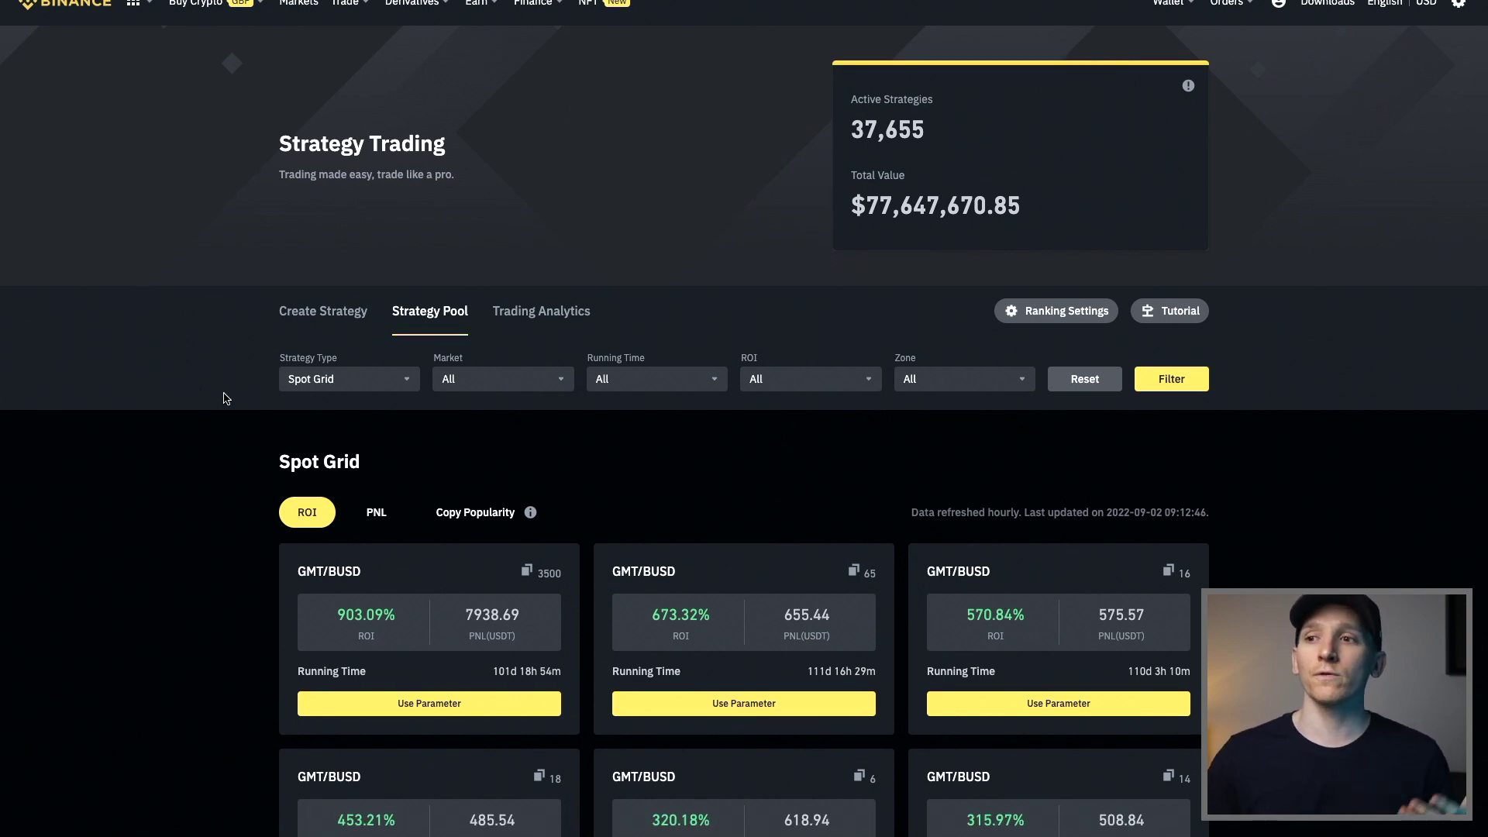
pyautogui.scroll(-1, 225, 398)
pyautogui.scroll(1, 226, 397)
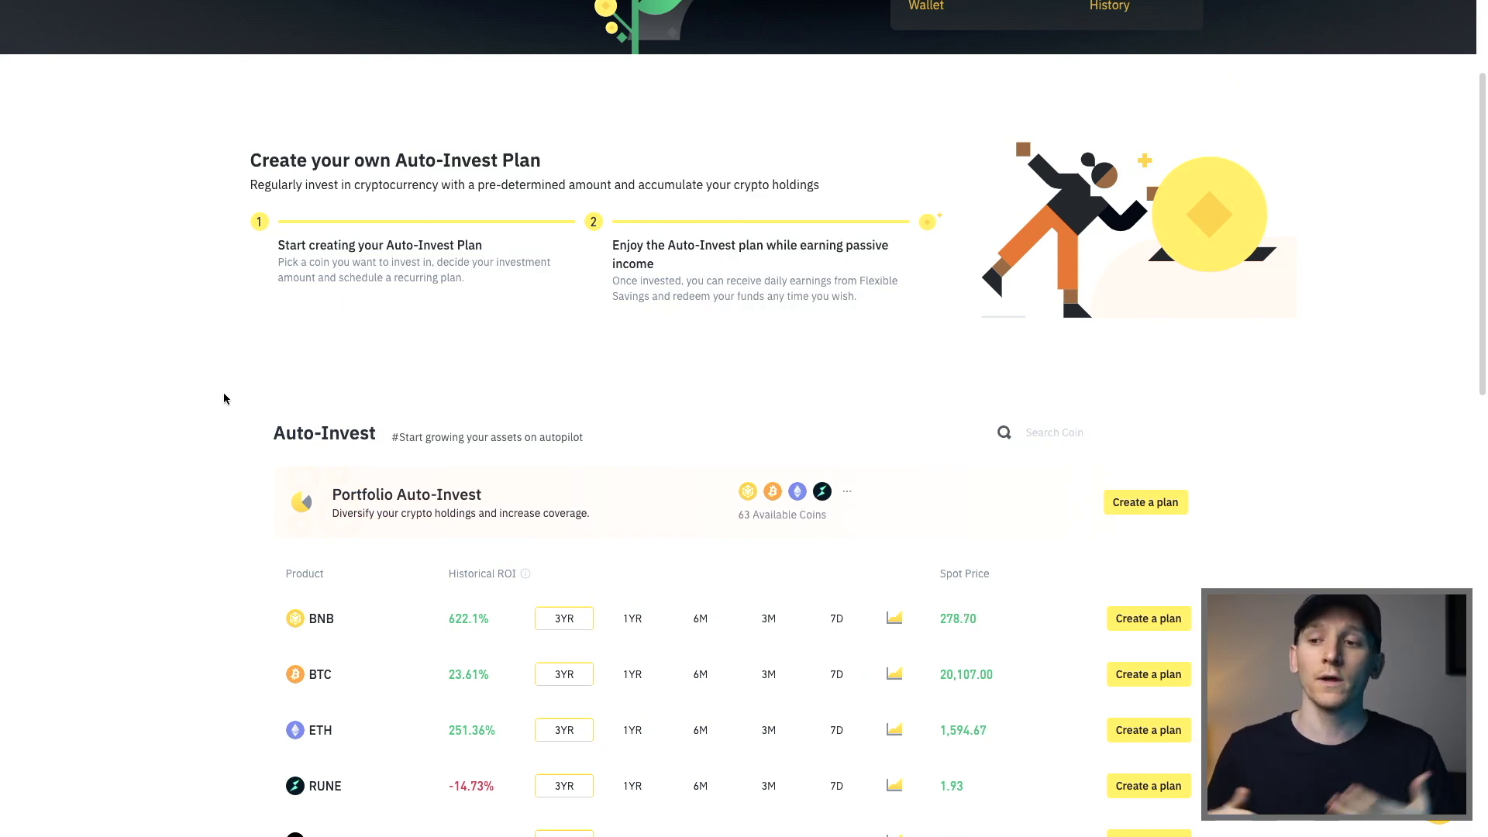
# - Examine the Auto-Invest page's plan introduction and its coin list with historical ROI and spot prices
pyautogui.scroll(3, 224, 399)
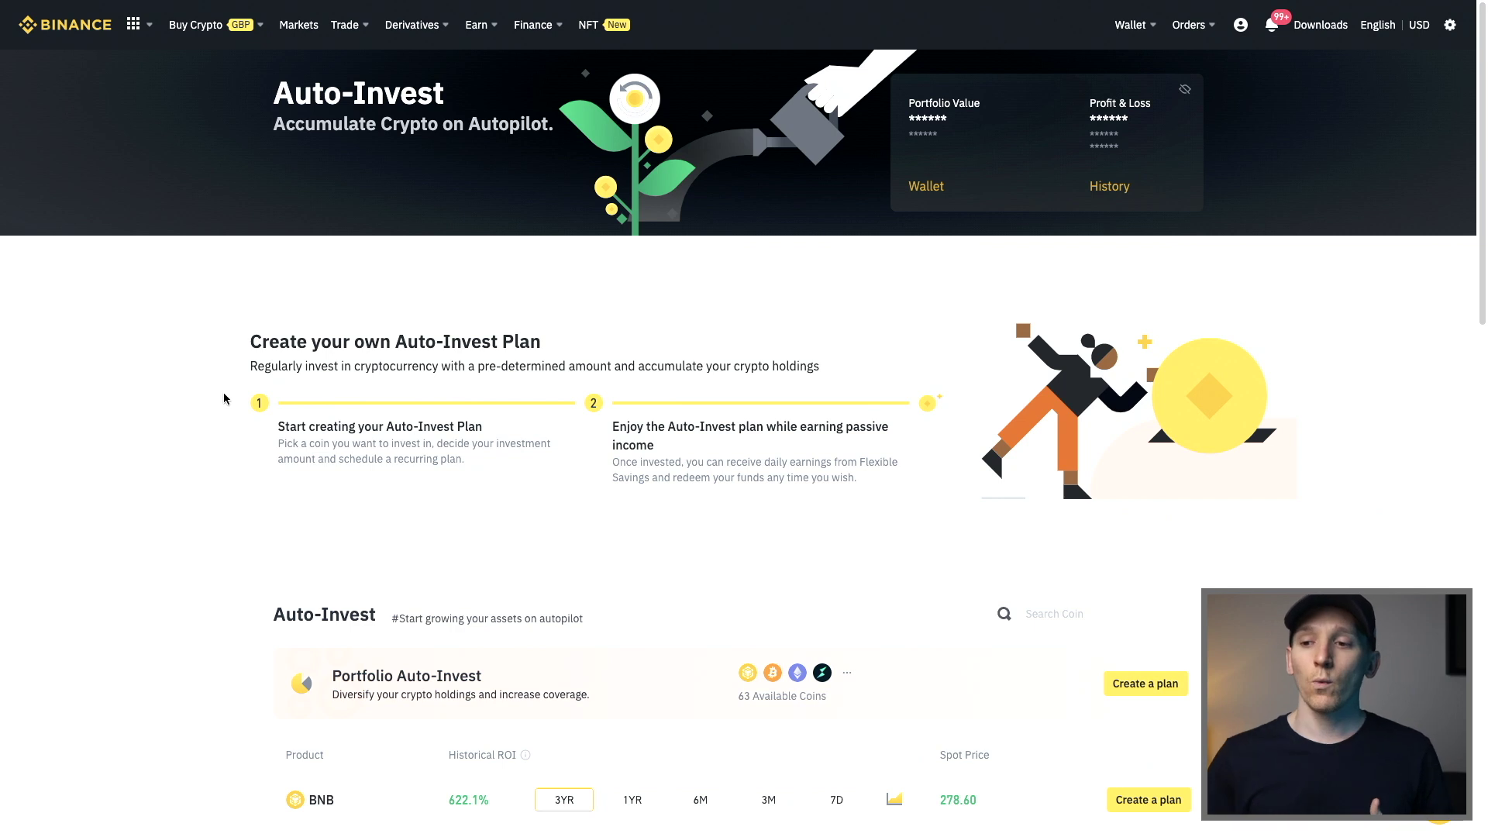
pyautogui.scroll(-3, 224, 399)
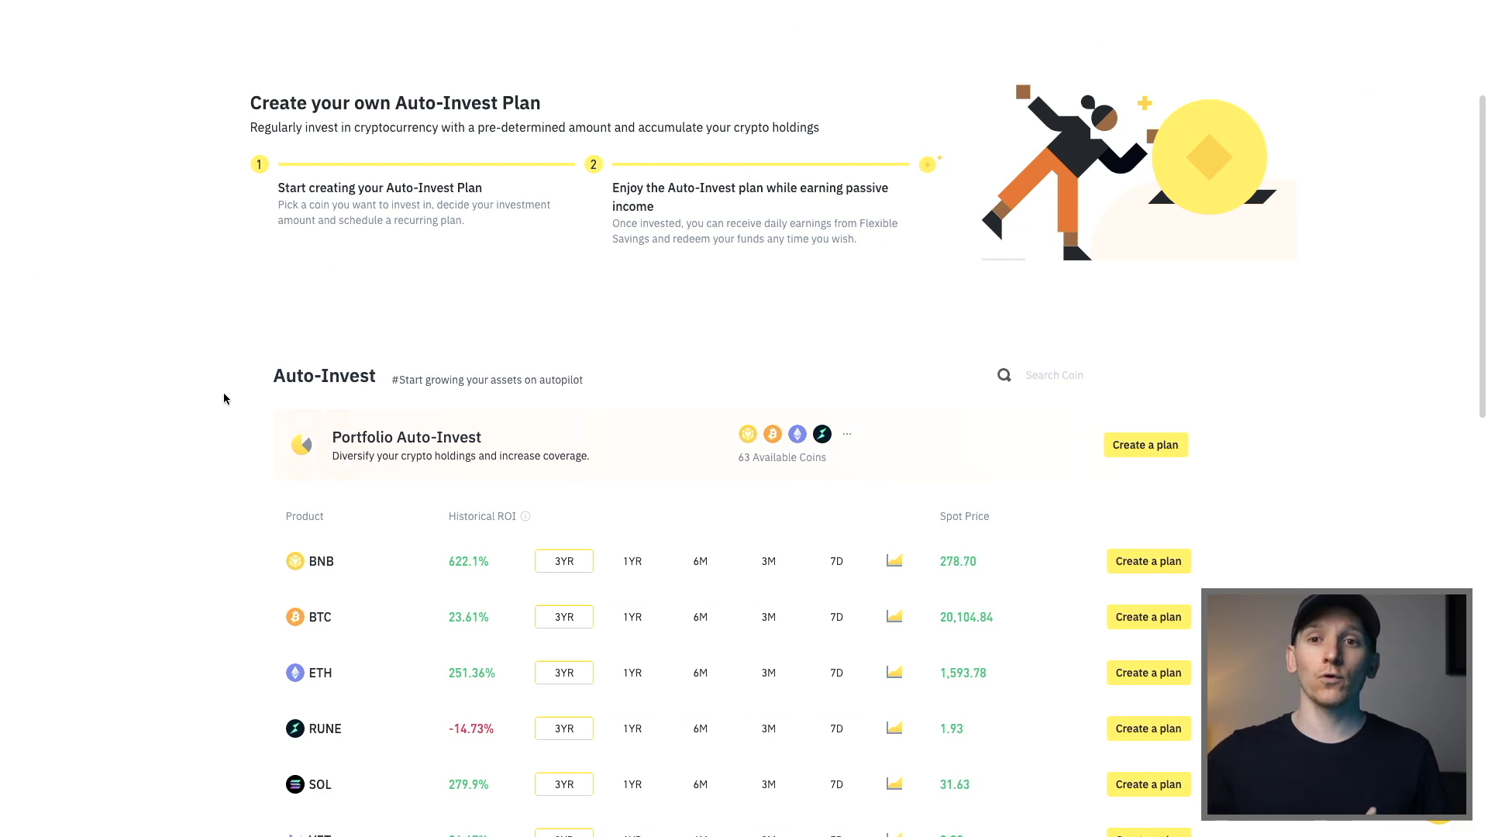
pyautogui.scroll(-3, 223, 399)
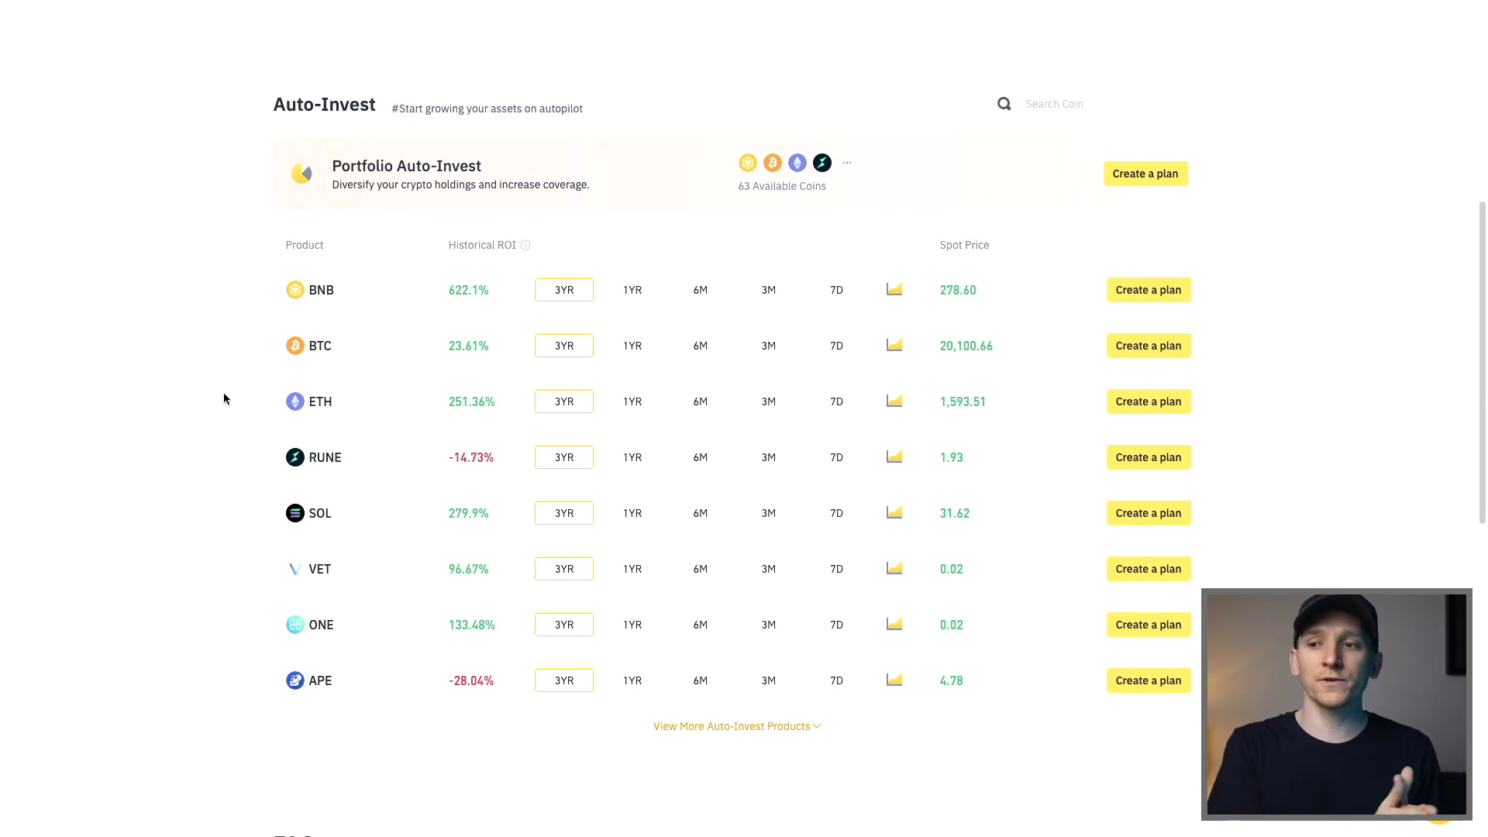
pyautogui.scroll(6, 223, 398)
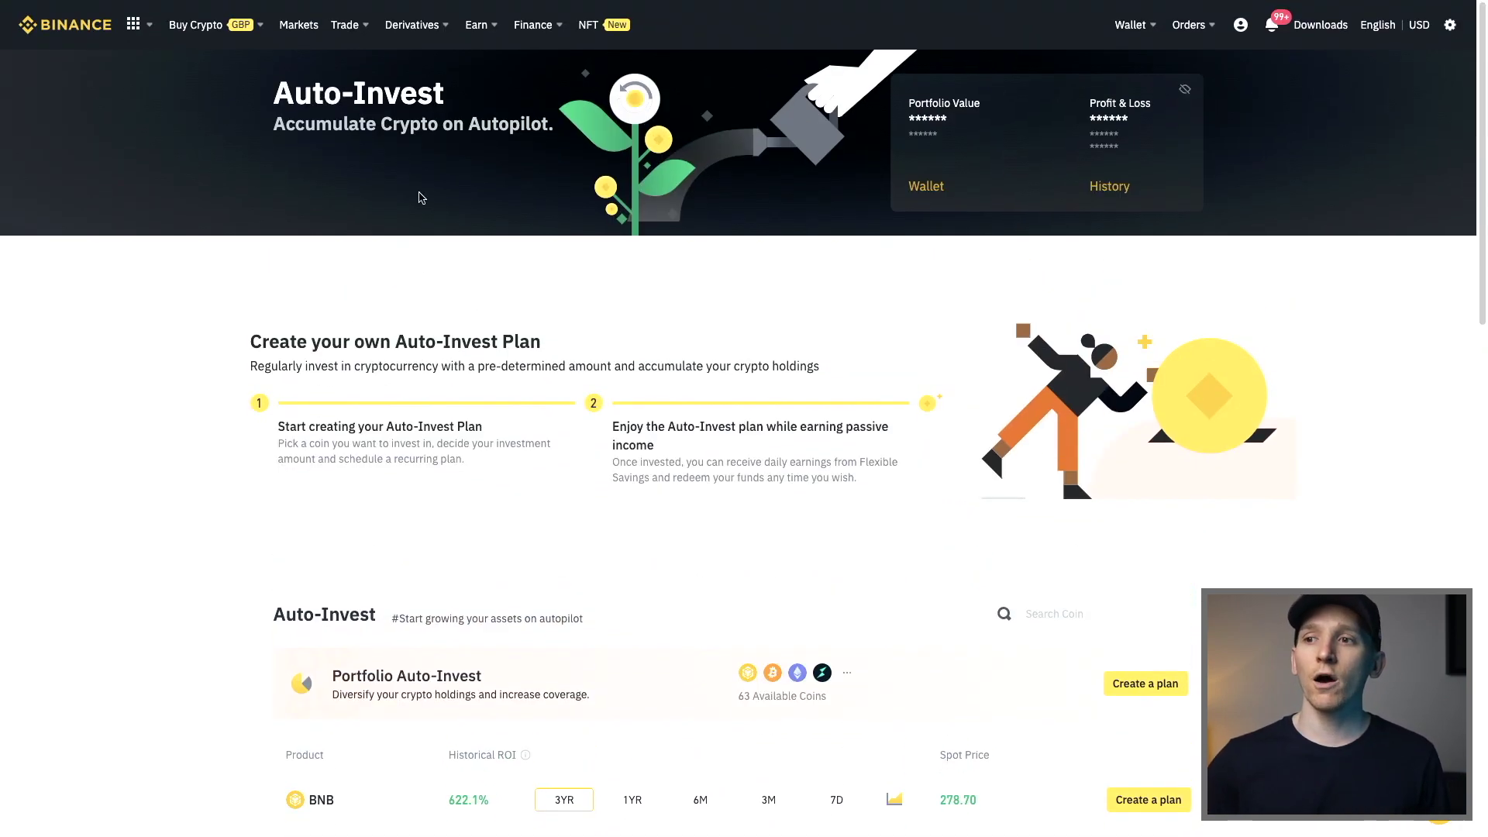
pyautogui.moveTo(481, 27)
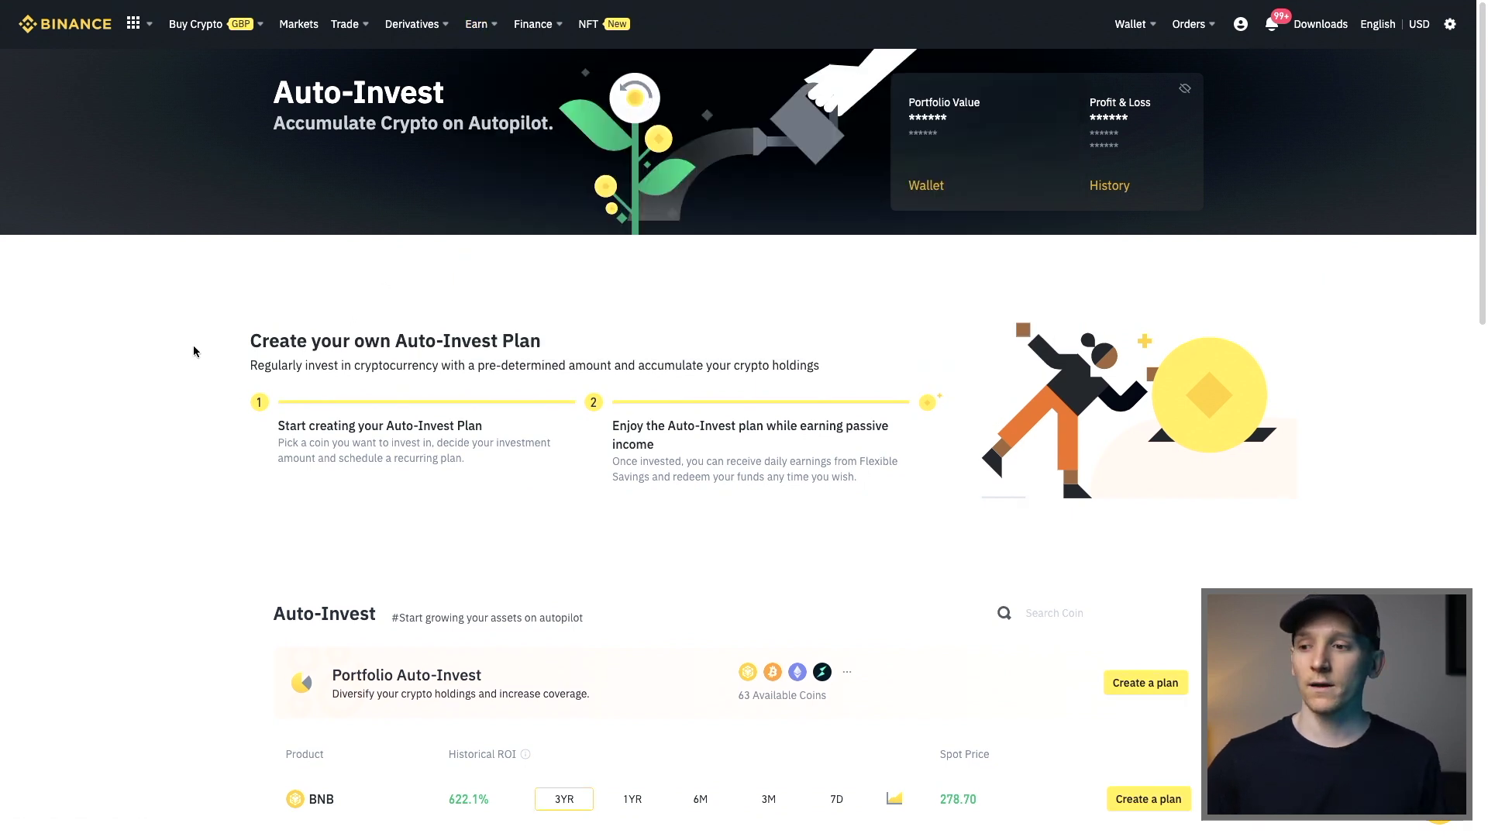
pyautogui.scroll(-4, 193, 347)
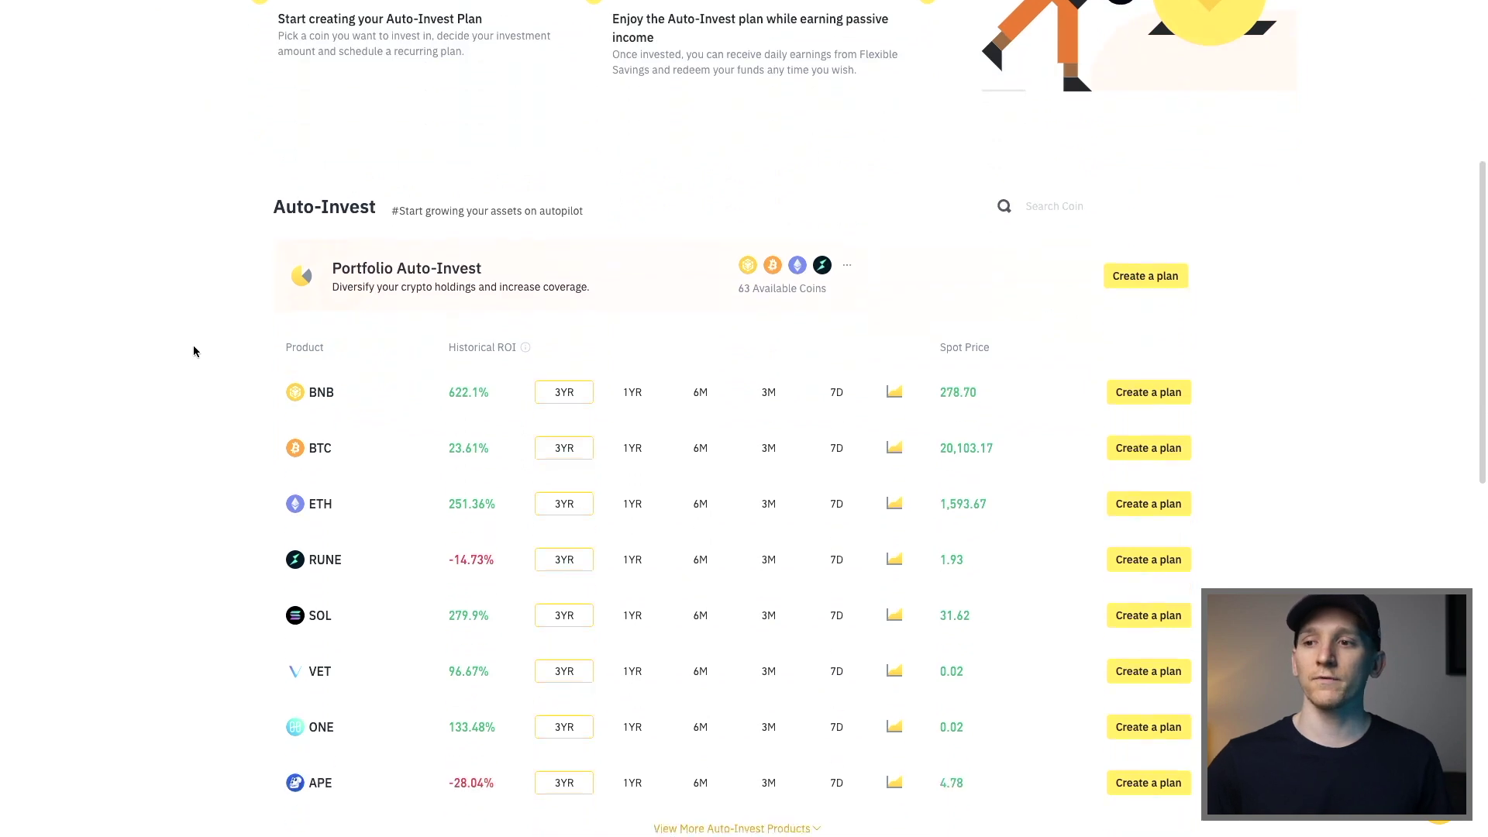
pyautogui.scroll(5, 193, 351)
pyautogui.scroll(-2, 193, 351)
pyautogui.scroll(-4, 195, 351)
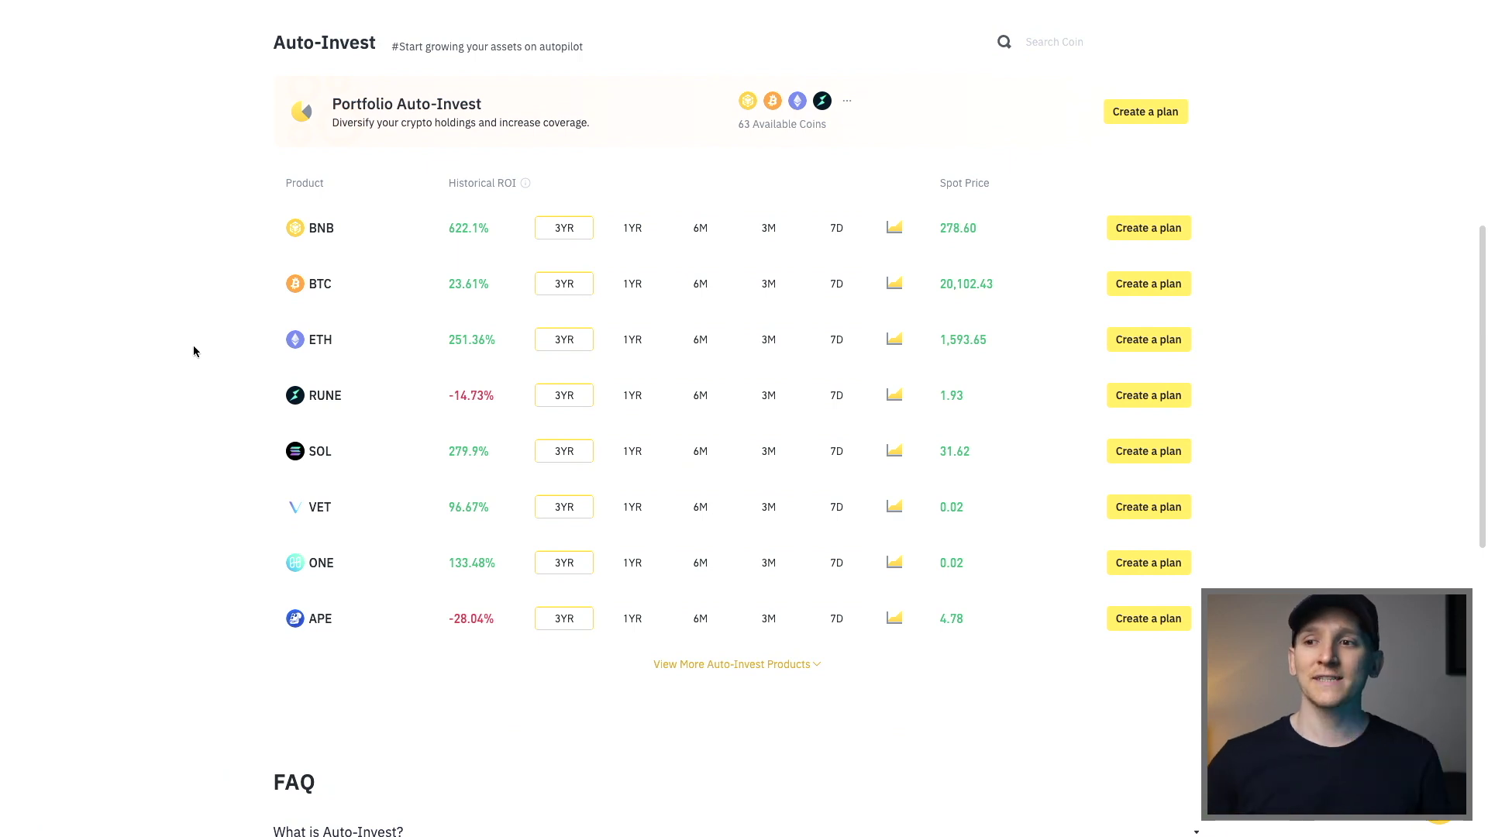
pyautogui.scroll(7, 193, 351)
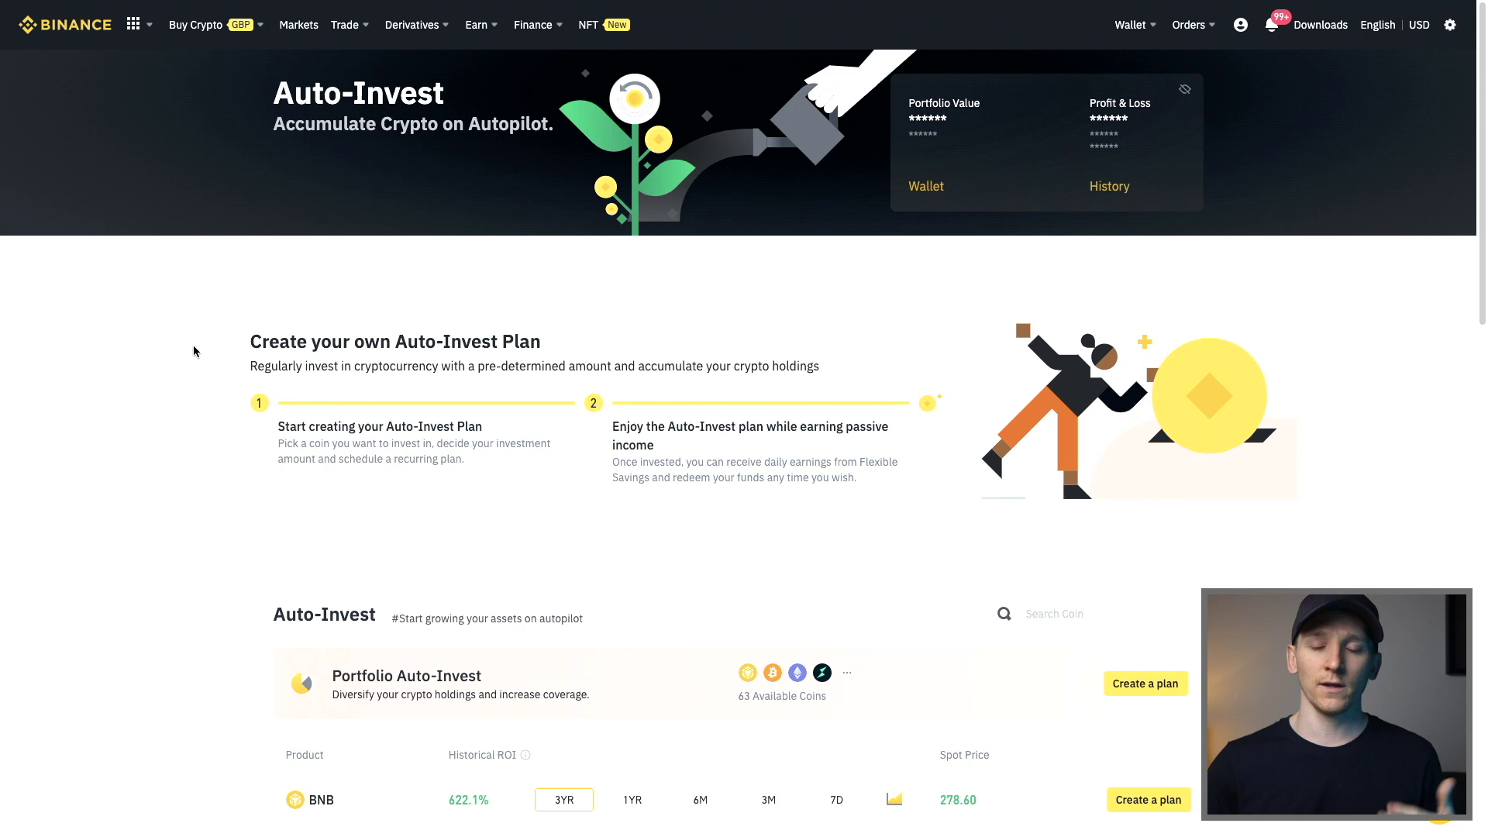
pyautogui.scroll(-2, 194, 351)
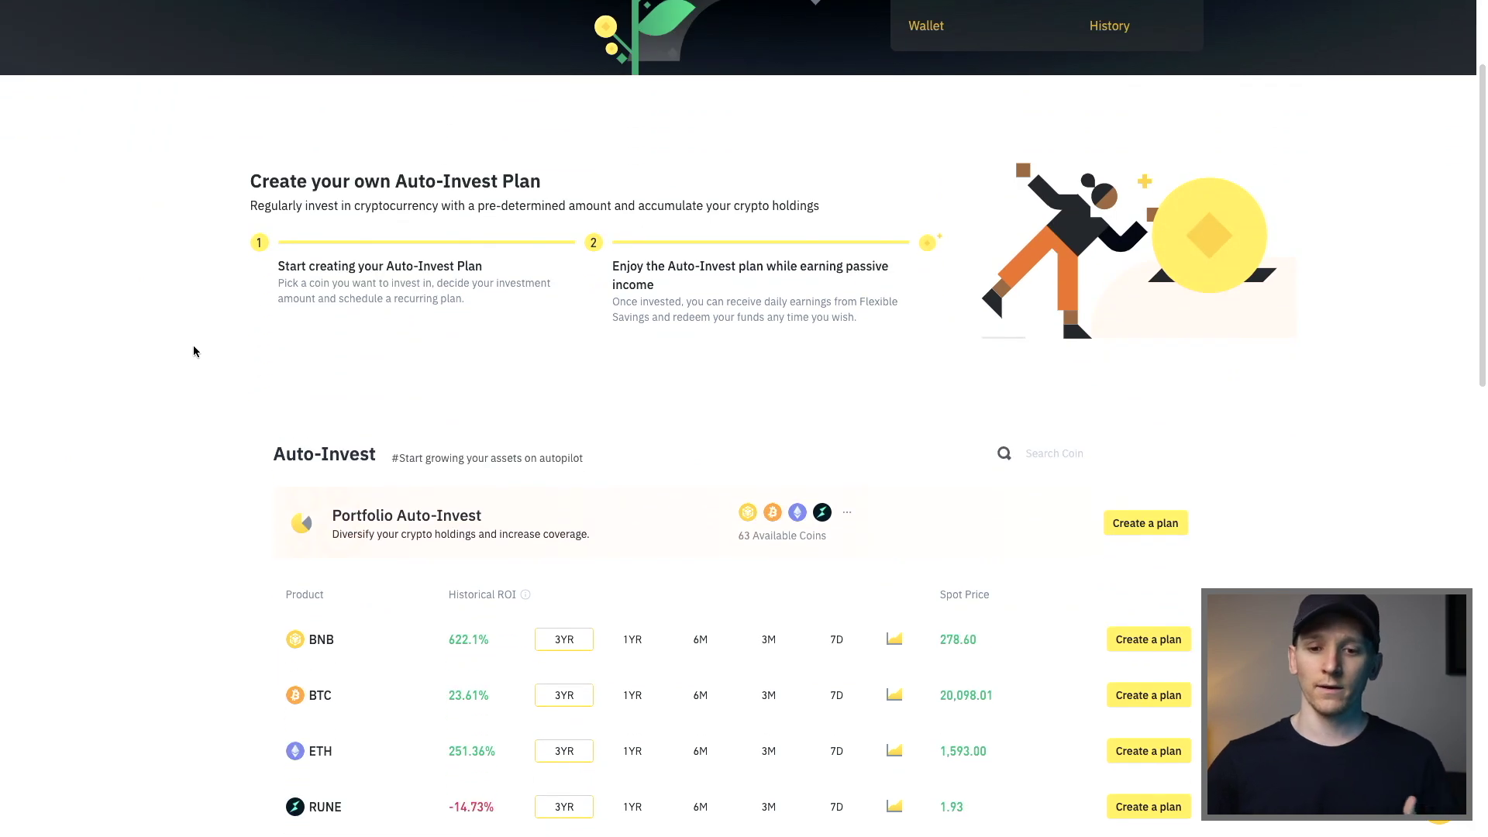
pyautogui.scroll(-3, 194, 352)
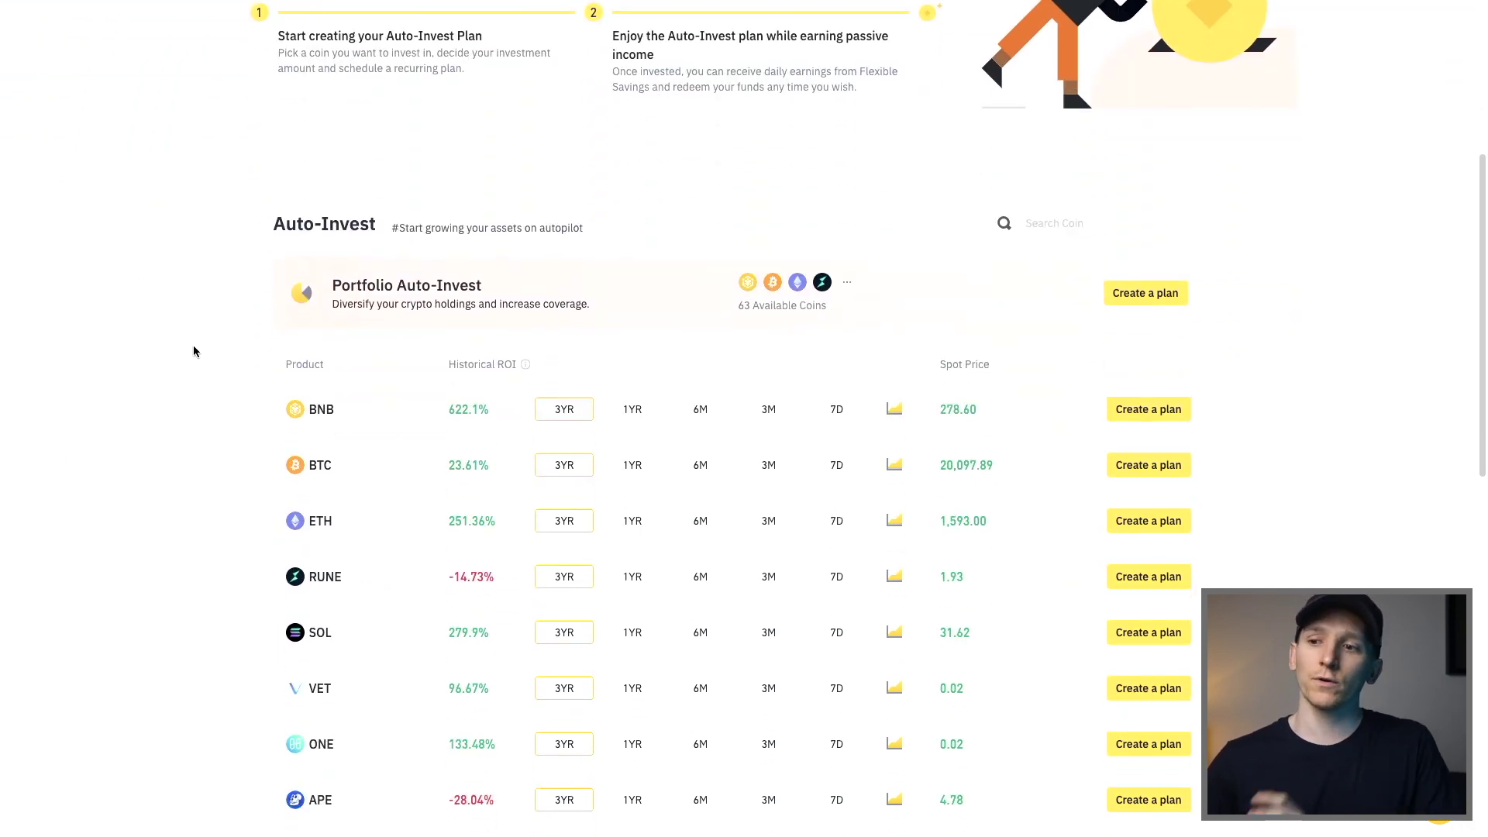
pyautogui.scroll(-1, 194, 351)
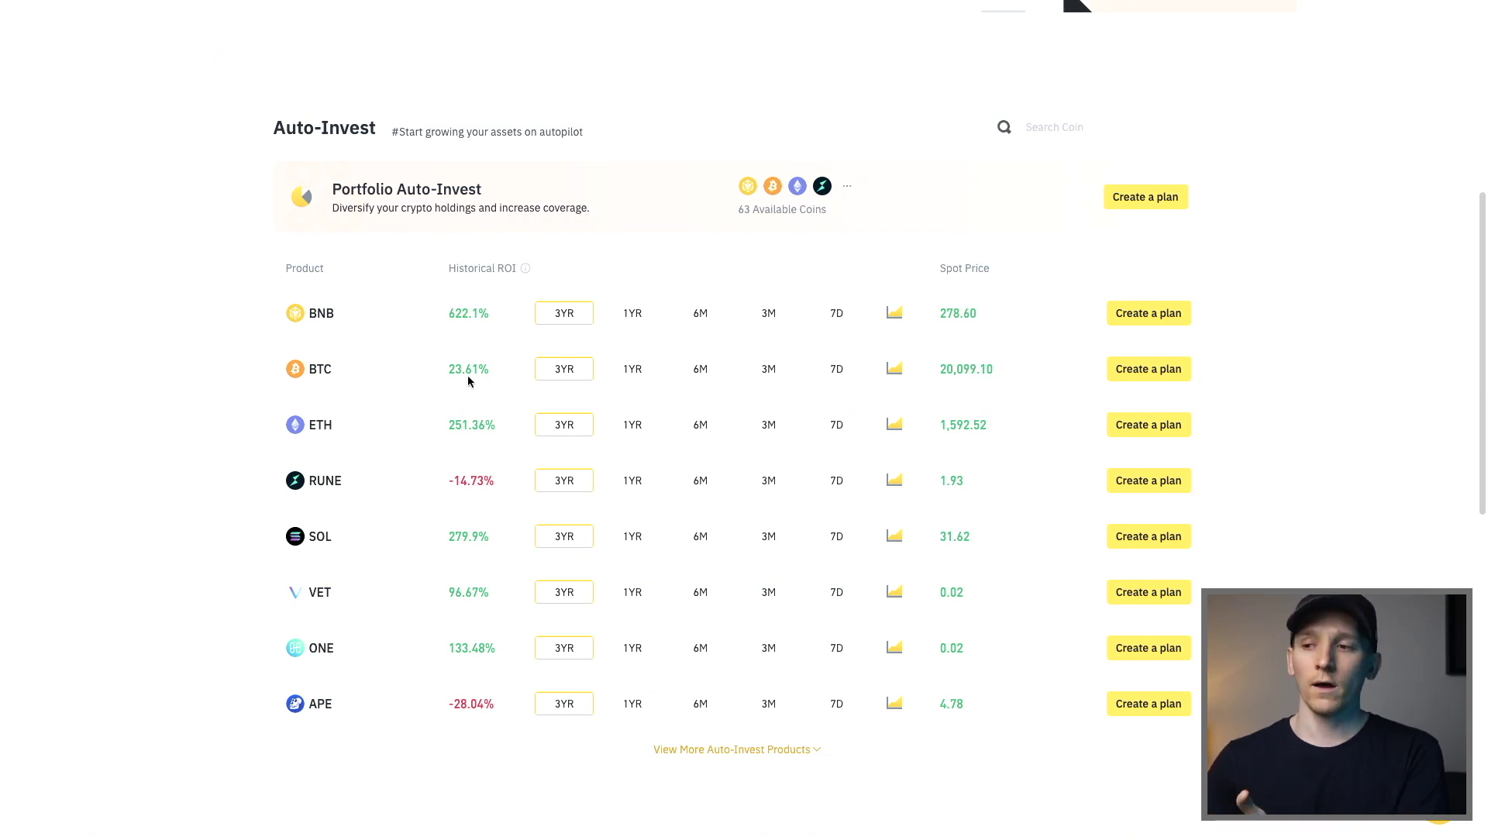
# - Open the BTC Auto-Invest plan form, view the available payment currencies and close the form
pyautogui.click(1157, 376)
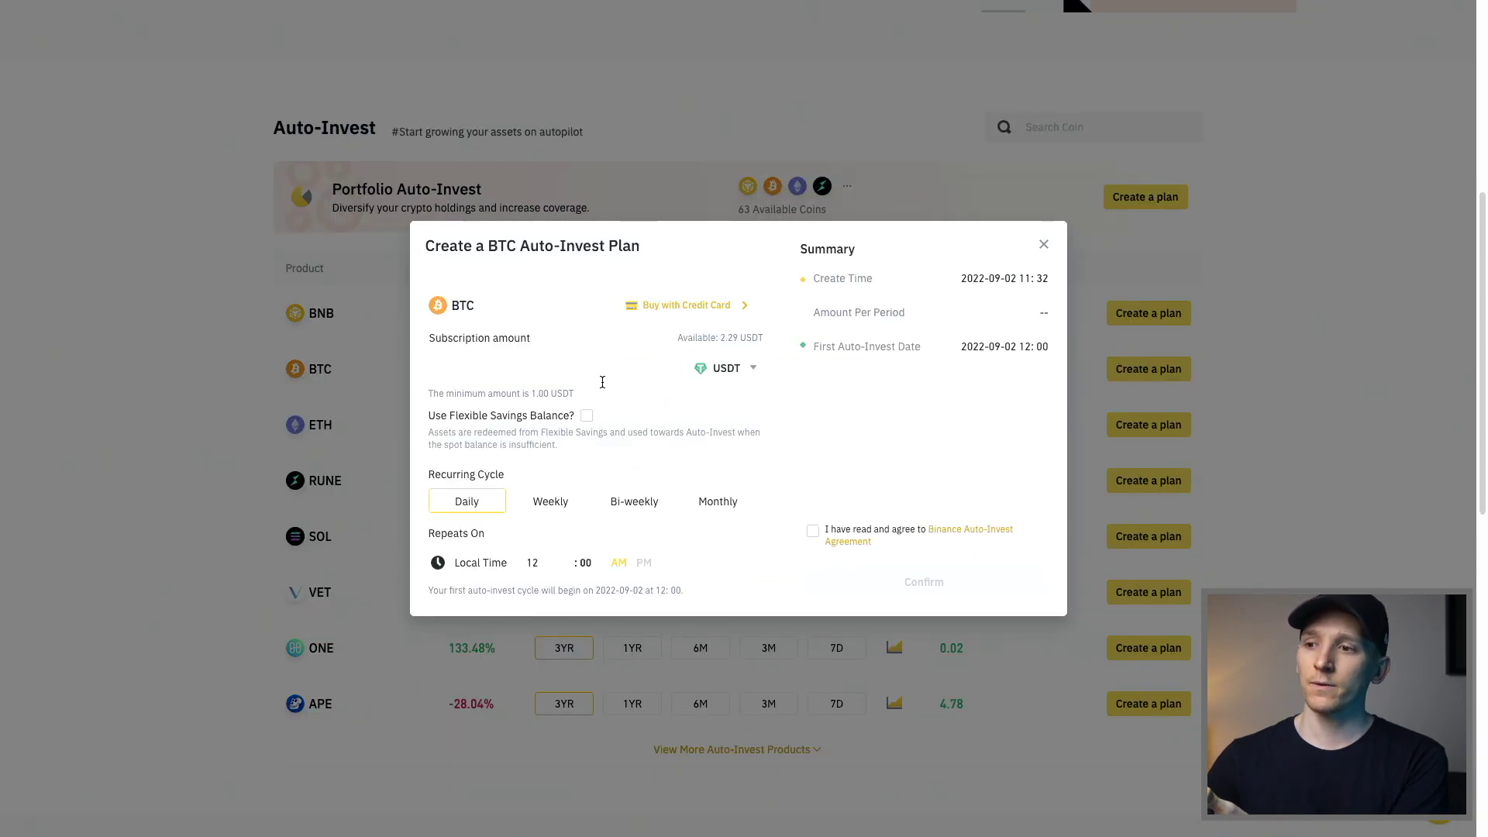
pyautogui.click(727, 367)
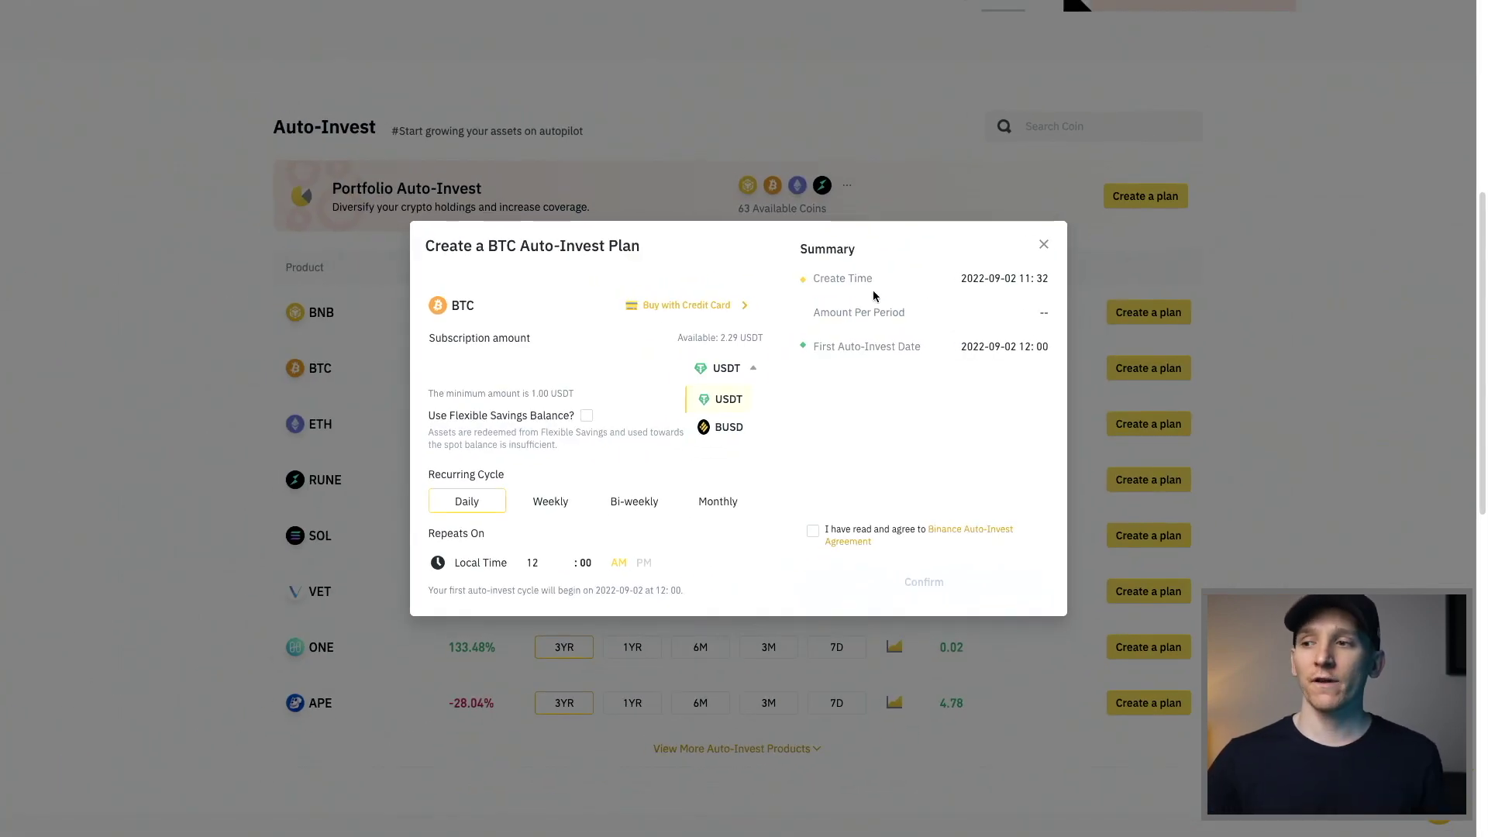
pyautogui.click(1044, 245)
# - View the list of Earn products that includes Auto-Invest
pyautogui.scroll(6, 602, 328)
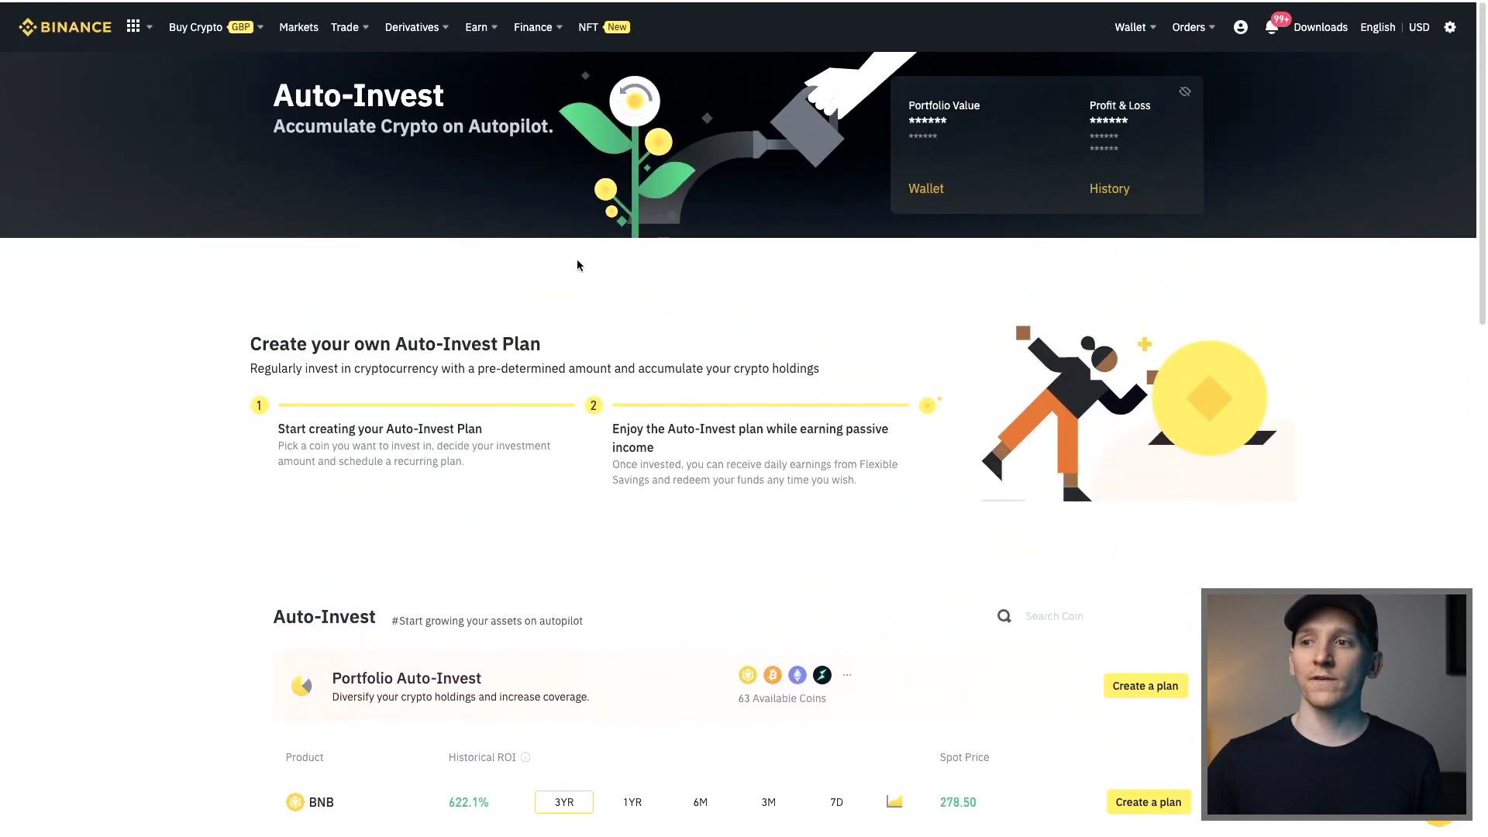
pyautogui.moveTo(486, 30)
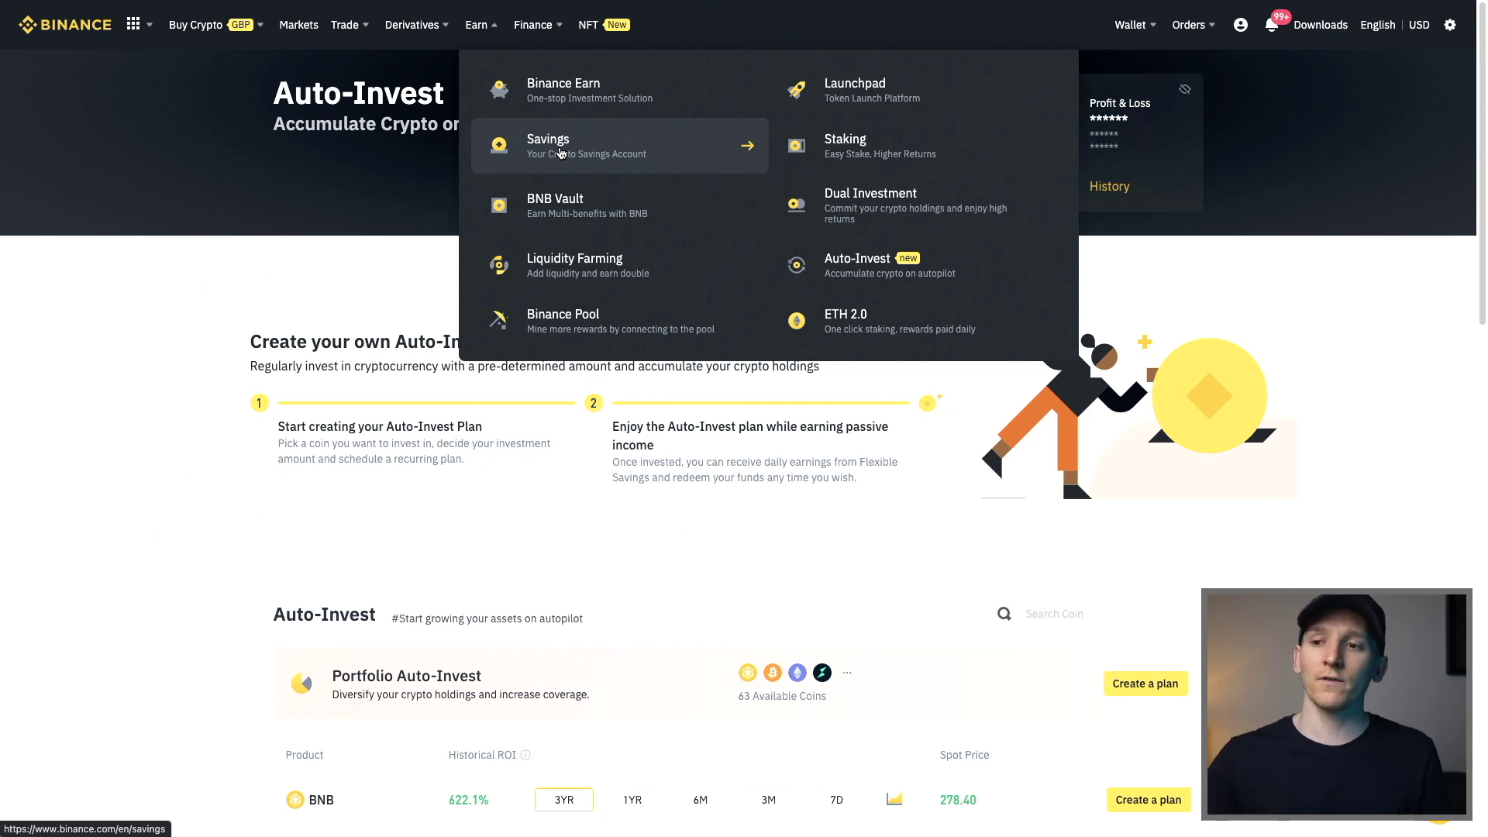
# - Start a BTC Auto-Invest plan with a subscription amount of 250 USDT
pyautogui.scroll(-6, 240, 399)
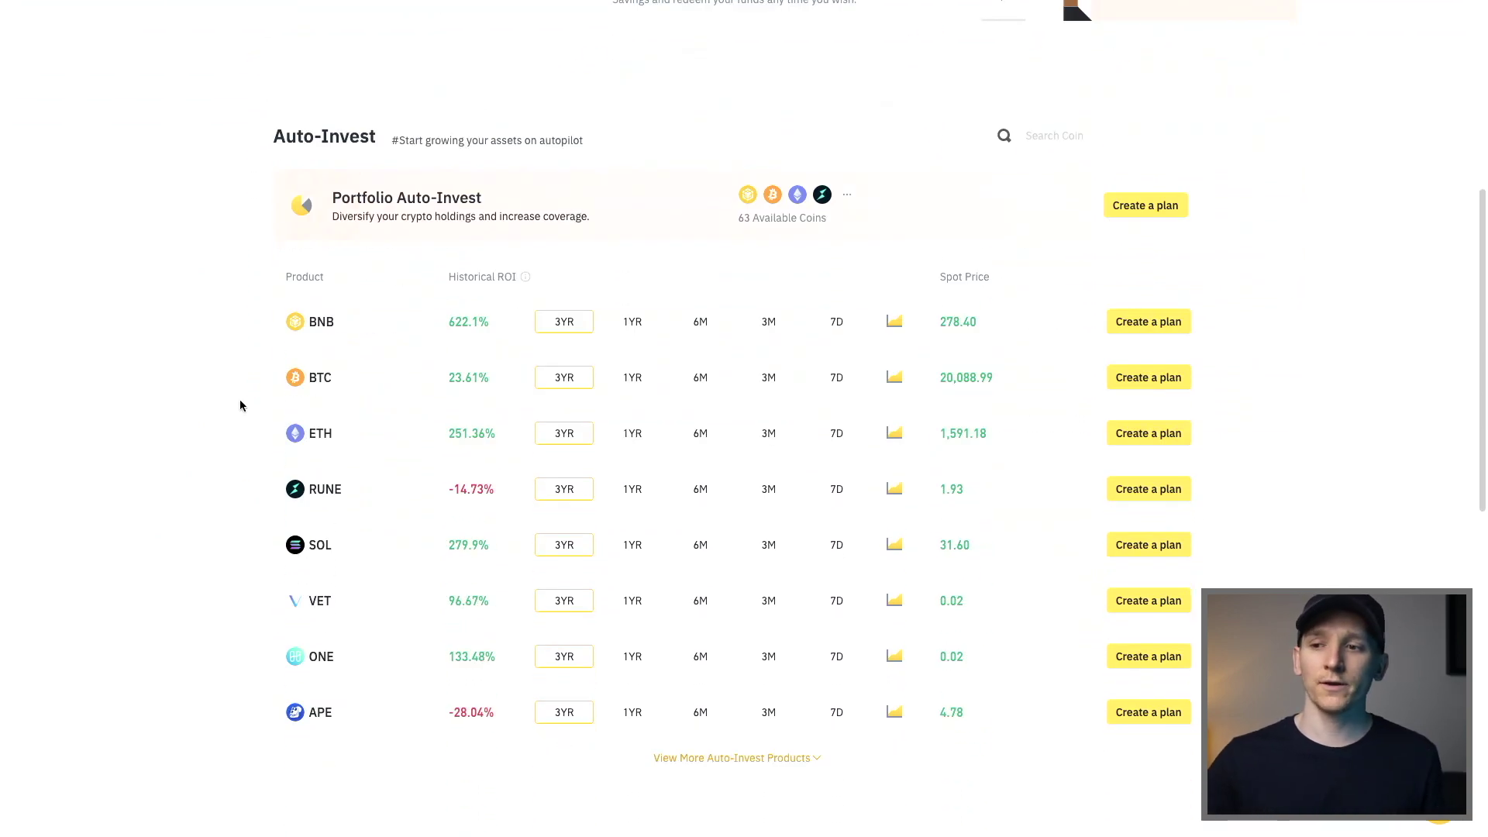
pyautogui.keyDown('ctrl'); pyautogui.scroll(5, 240, 401); pyautogui.keyUp('ctrl')
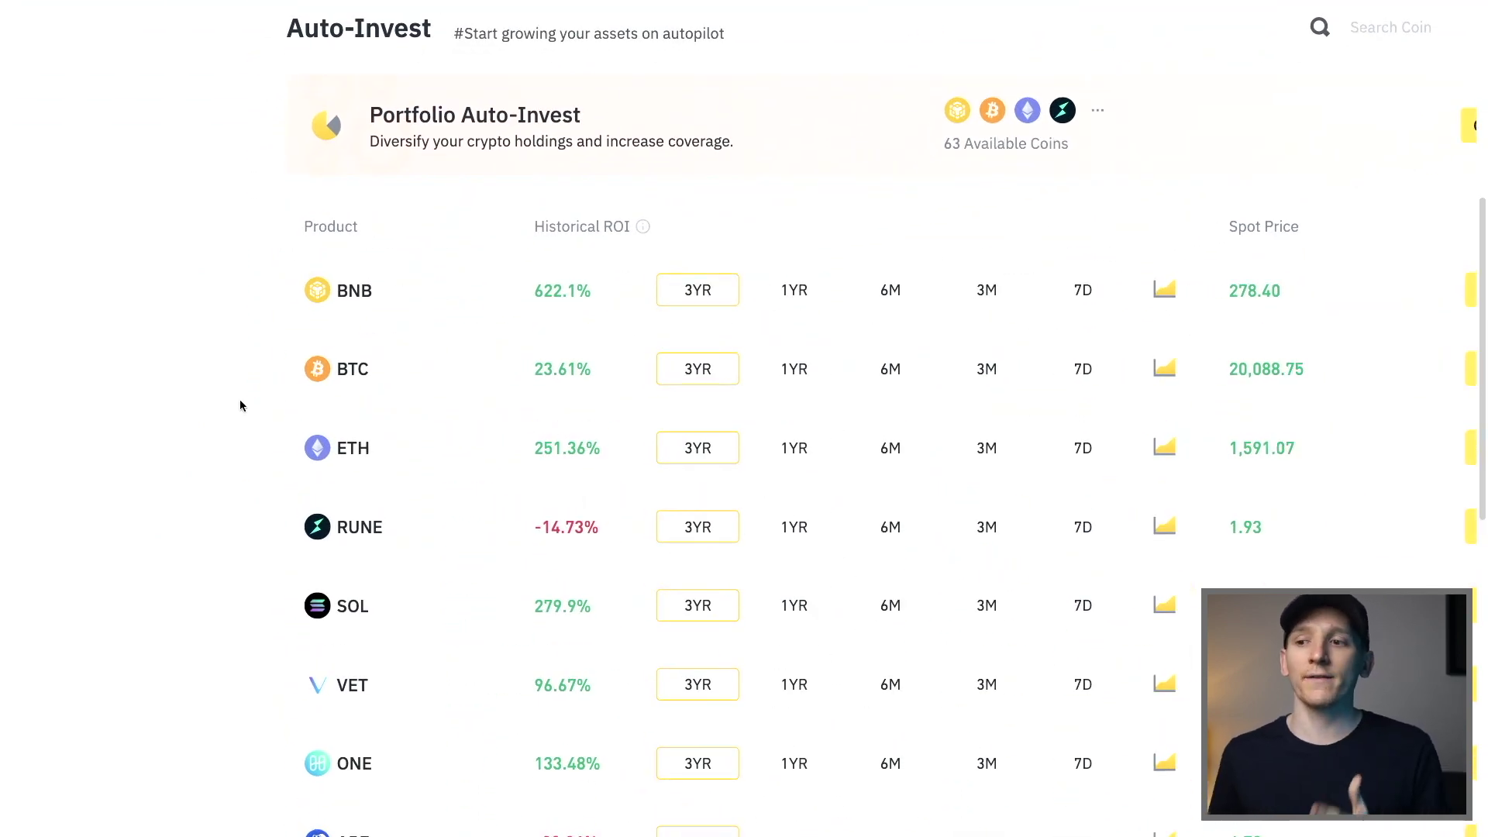
pyautogui.hscroll(4, 239, 398)
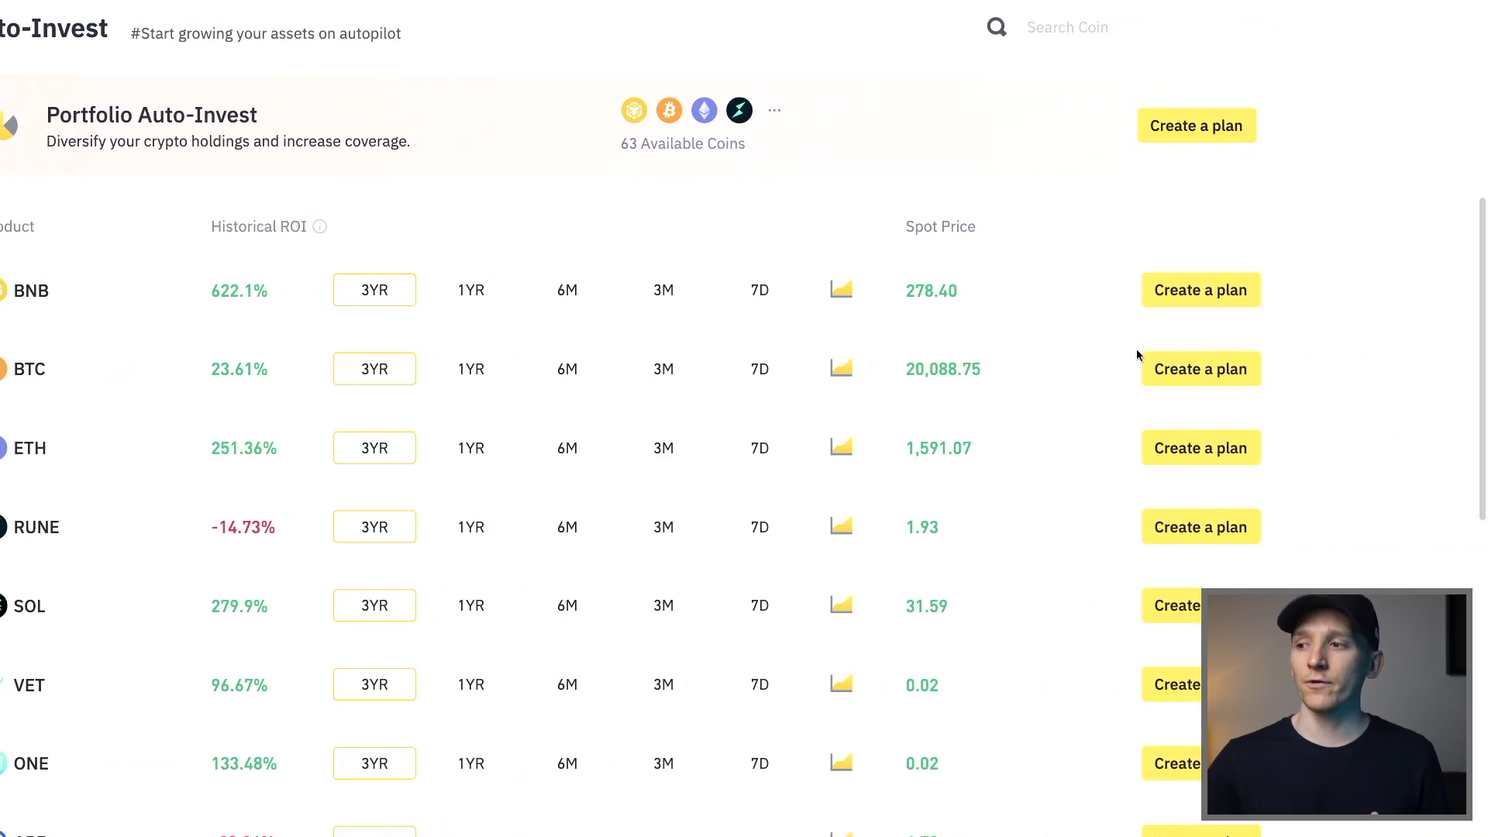
pyautogui.click(1171, 369)
pyautogui.click(395, 363)
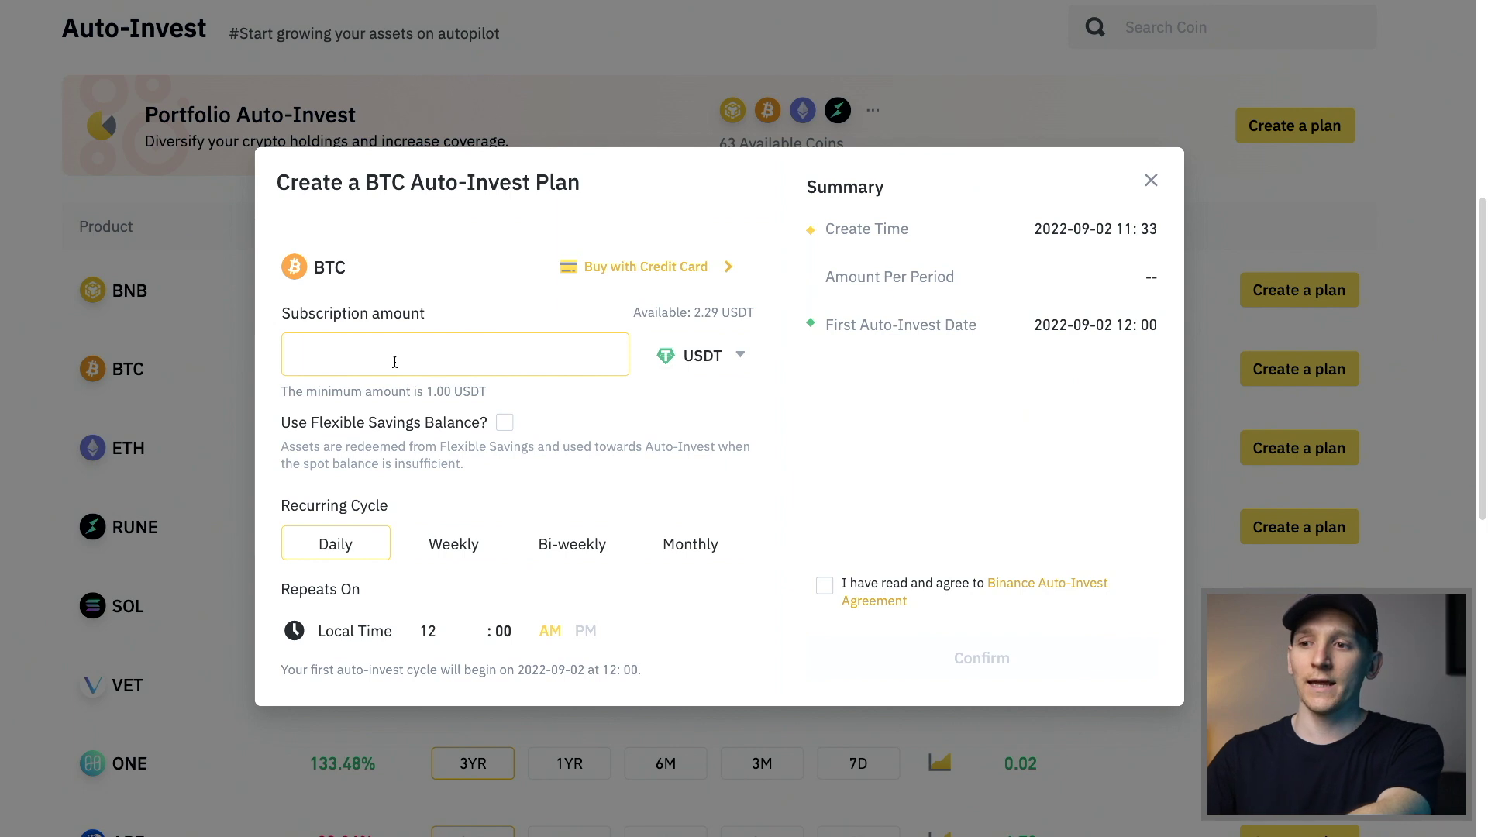
pyautogui.write('250')
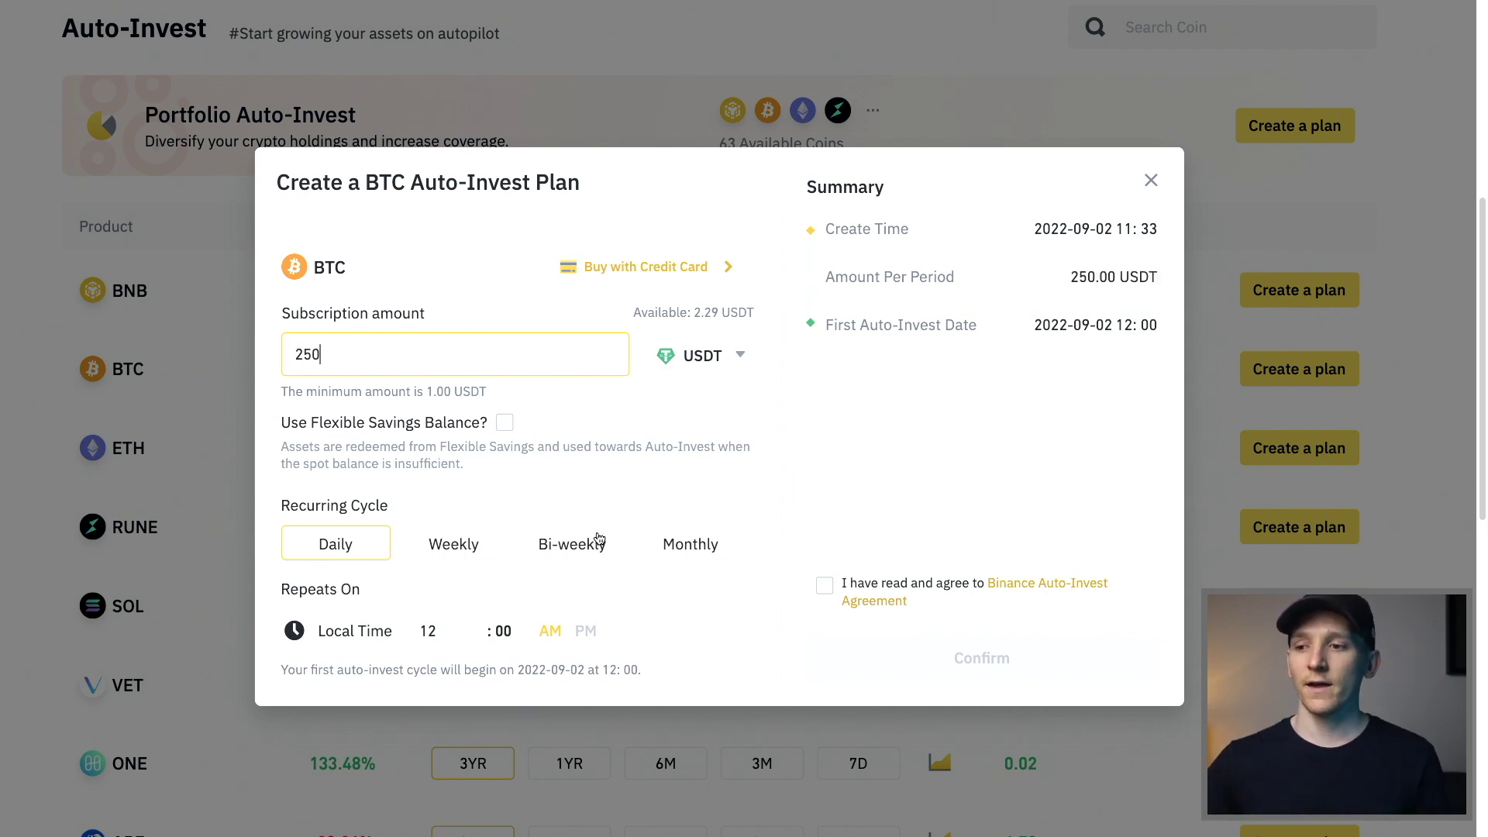
# - Set the BTC plan to a monthly cycle with Flexible Savings balance enabled, and close the form without confirming
pyautogui.click(679, 553)
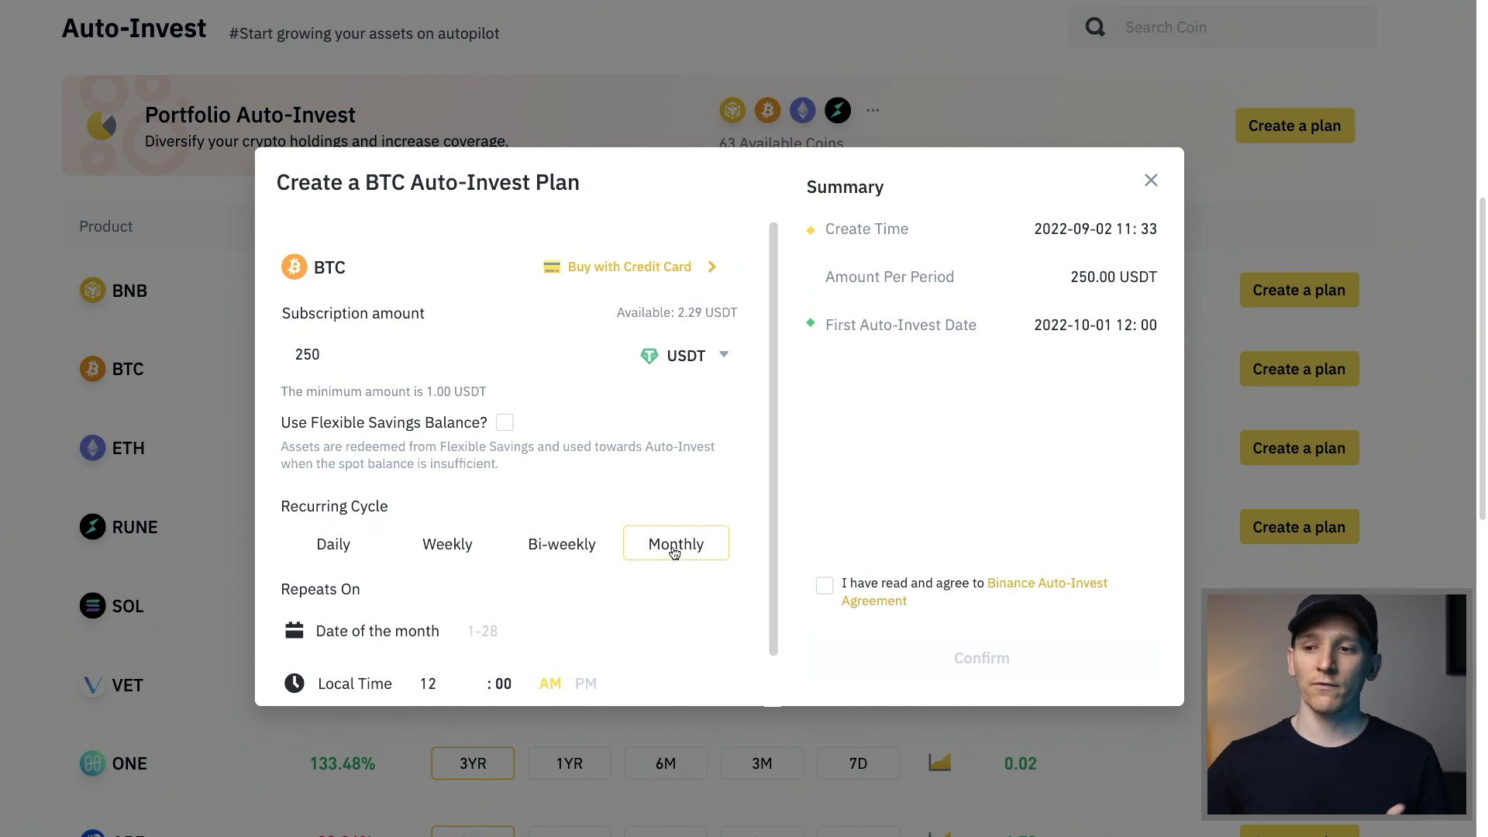
pyautogui.scroll(-1, 549, 583)
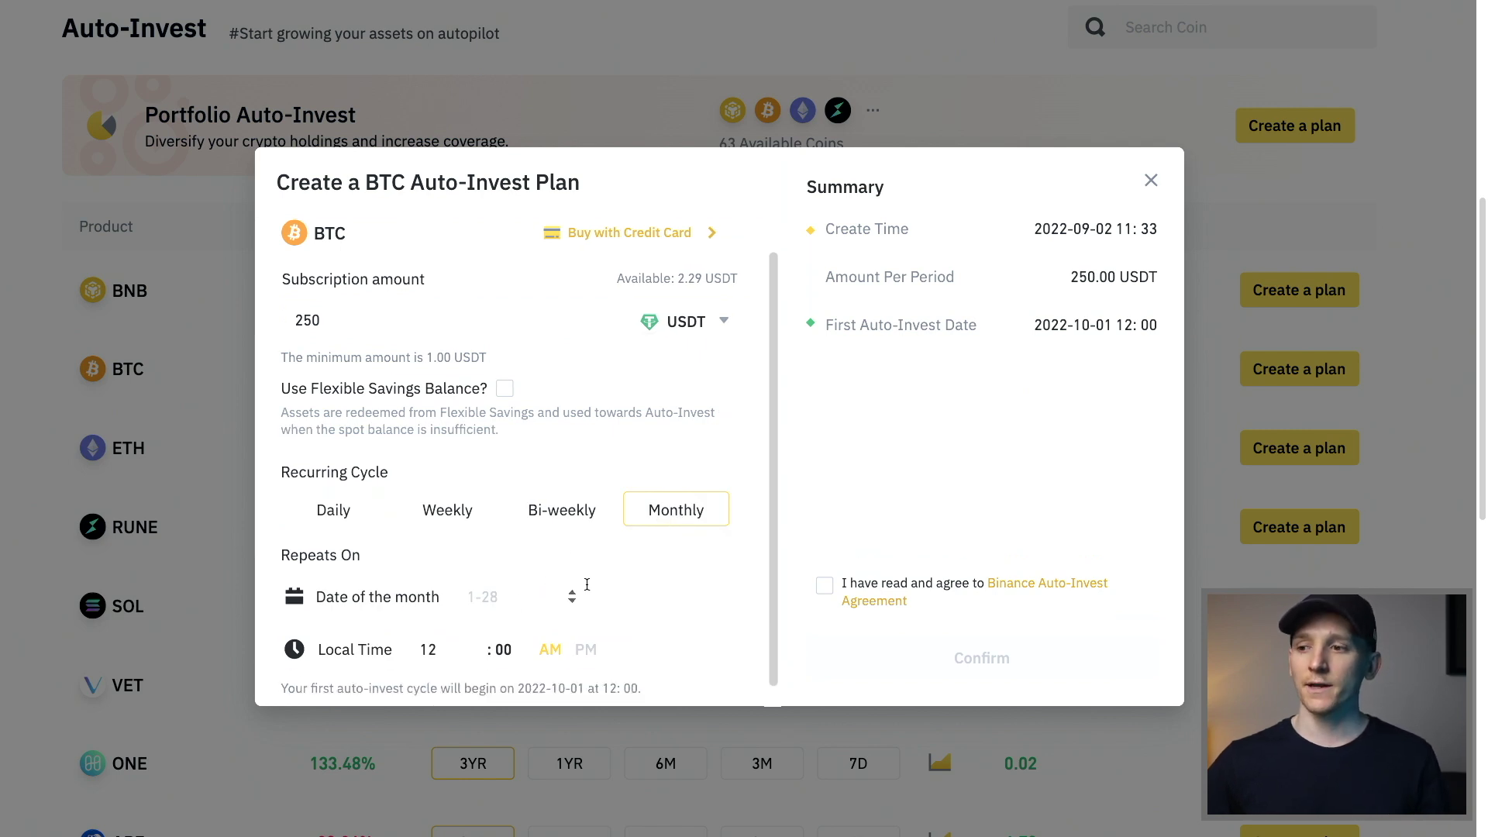
pyautogui.click(388, 320)
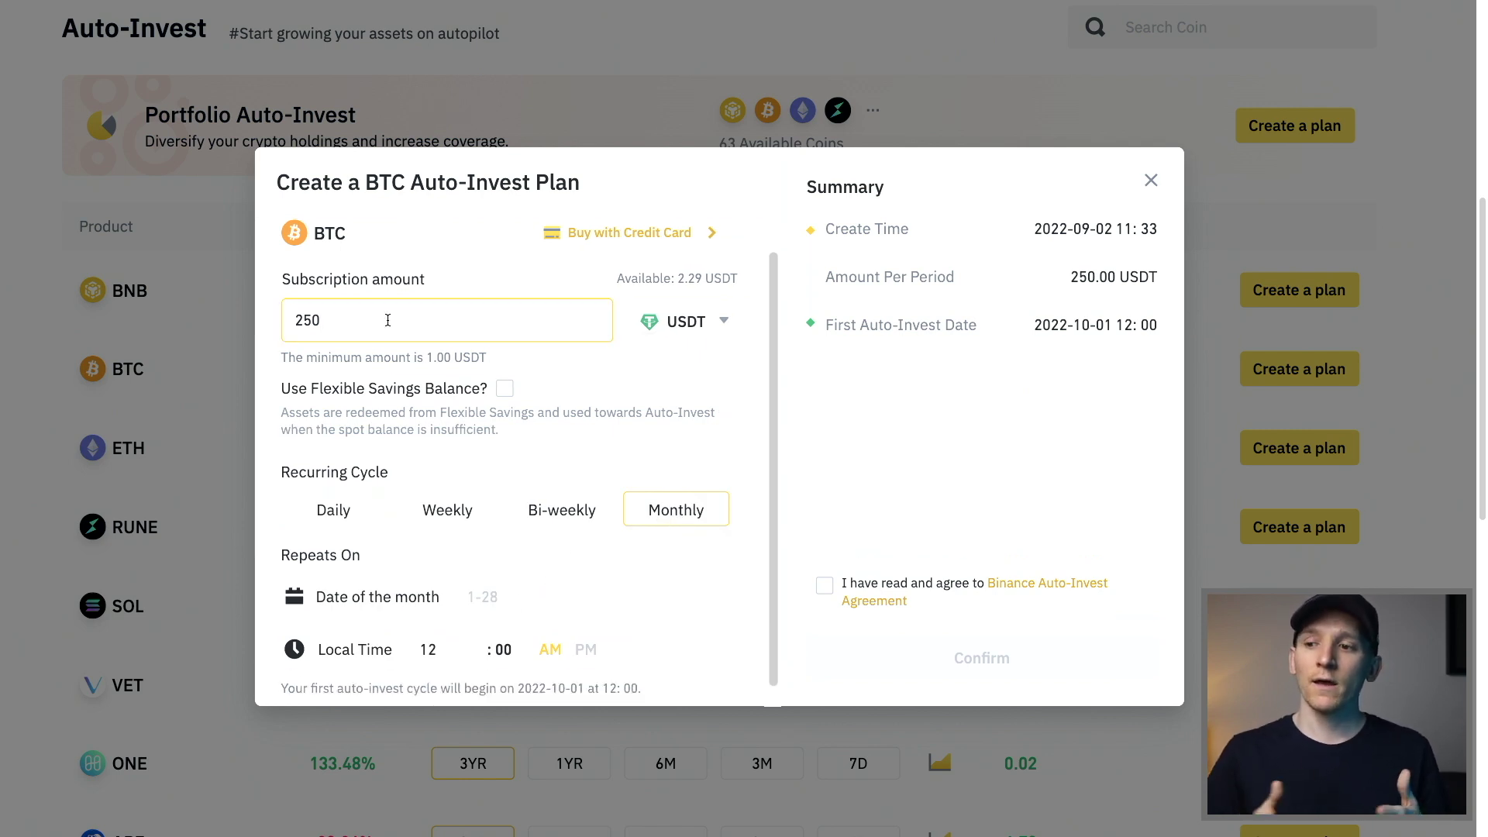
pyautogui.scroll(1, 548, 429)
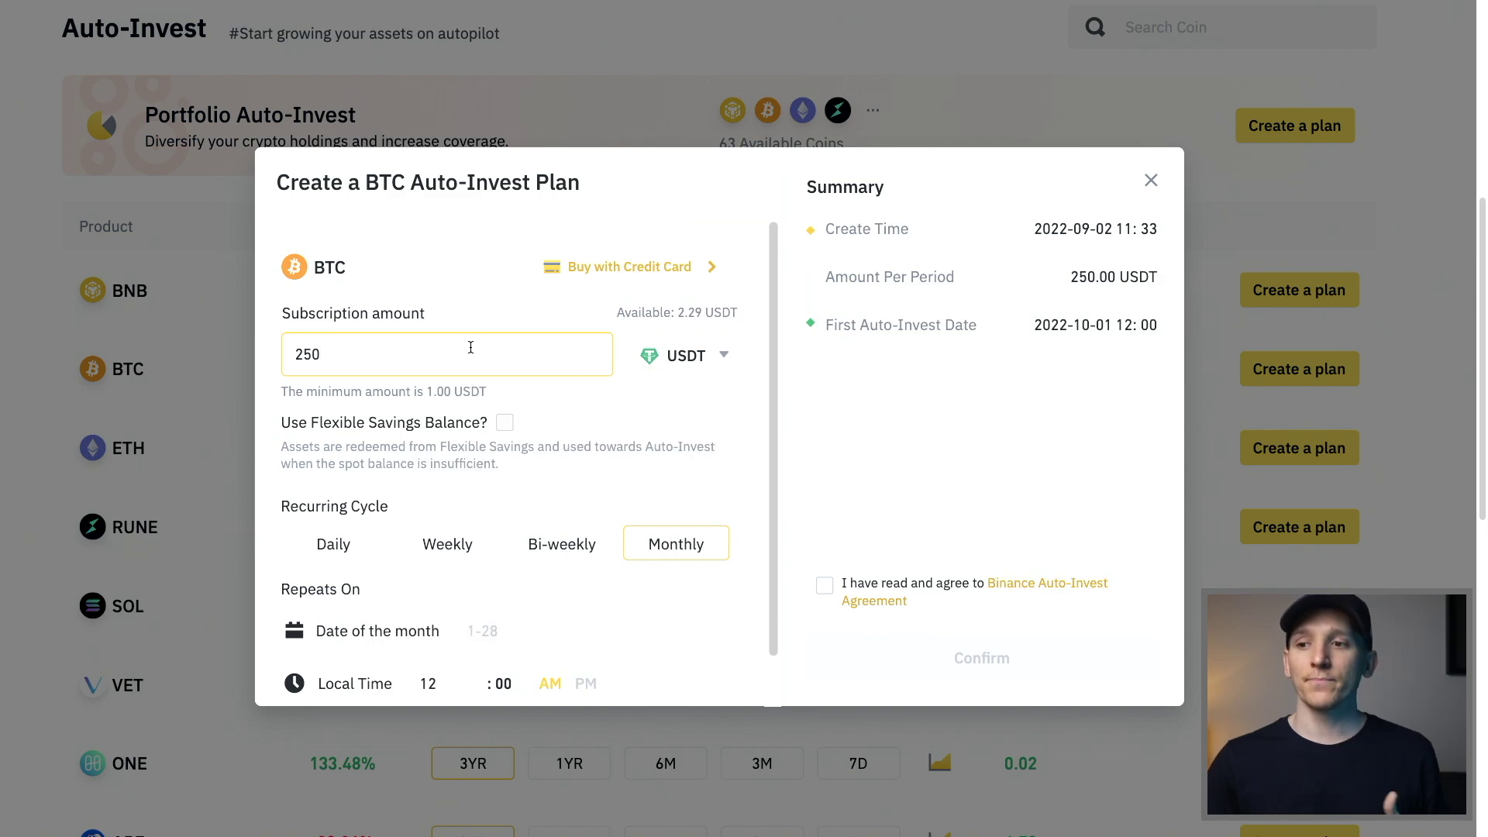
pyautogui.click(502, 427)
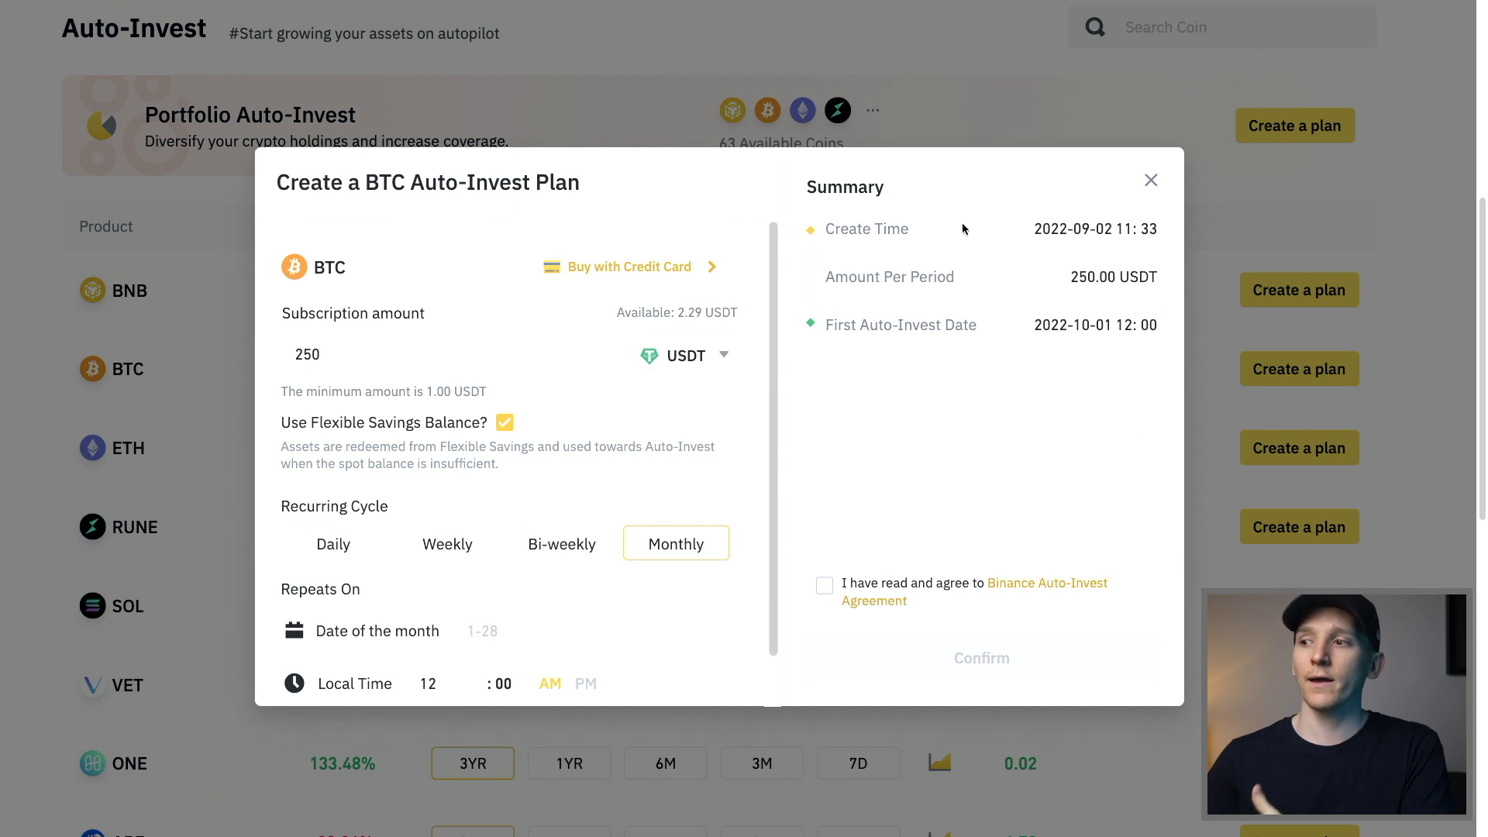
pyautogui.click(1151, 181)
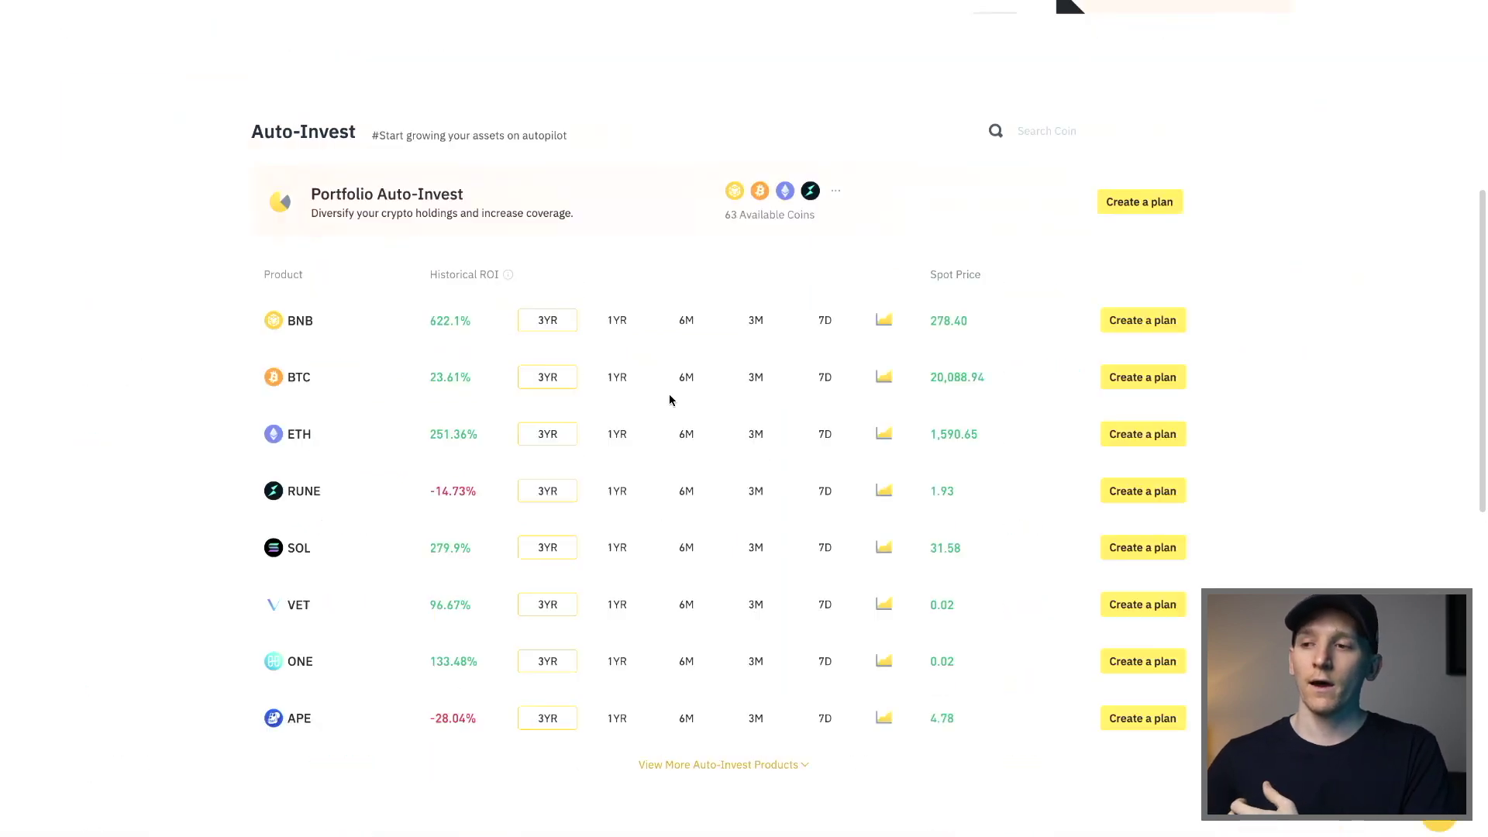
pyautogui.scroll(3, 174, 457)
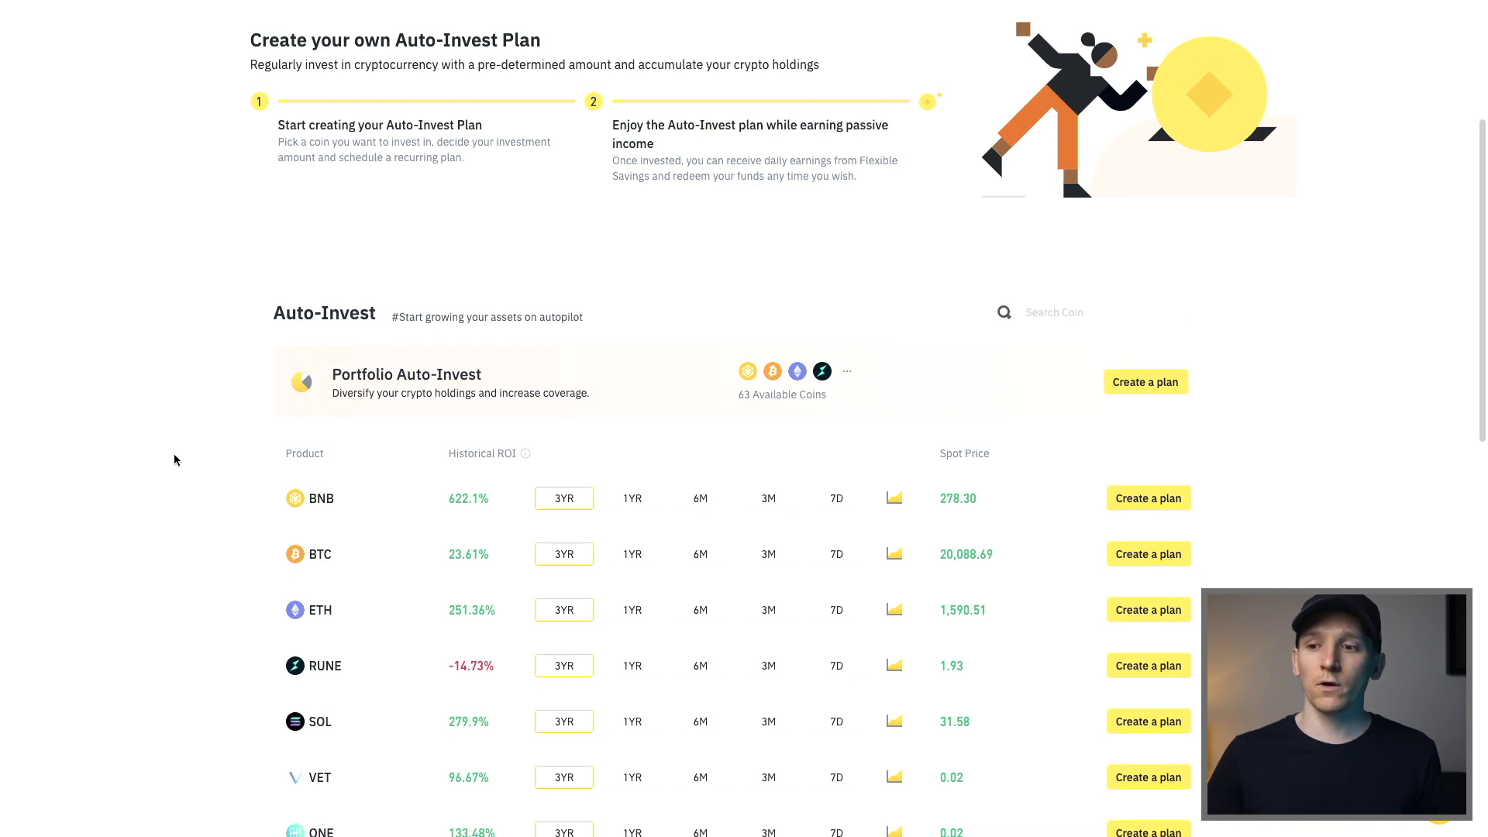
pyautogui.scroll(-2, 175, 421)
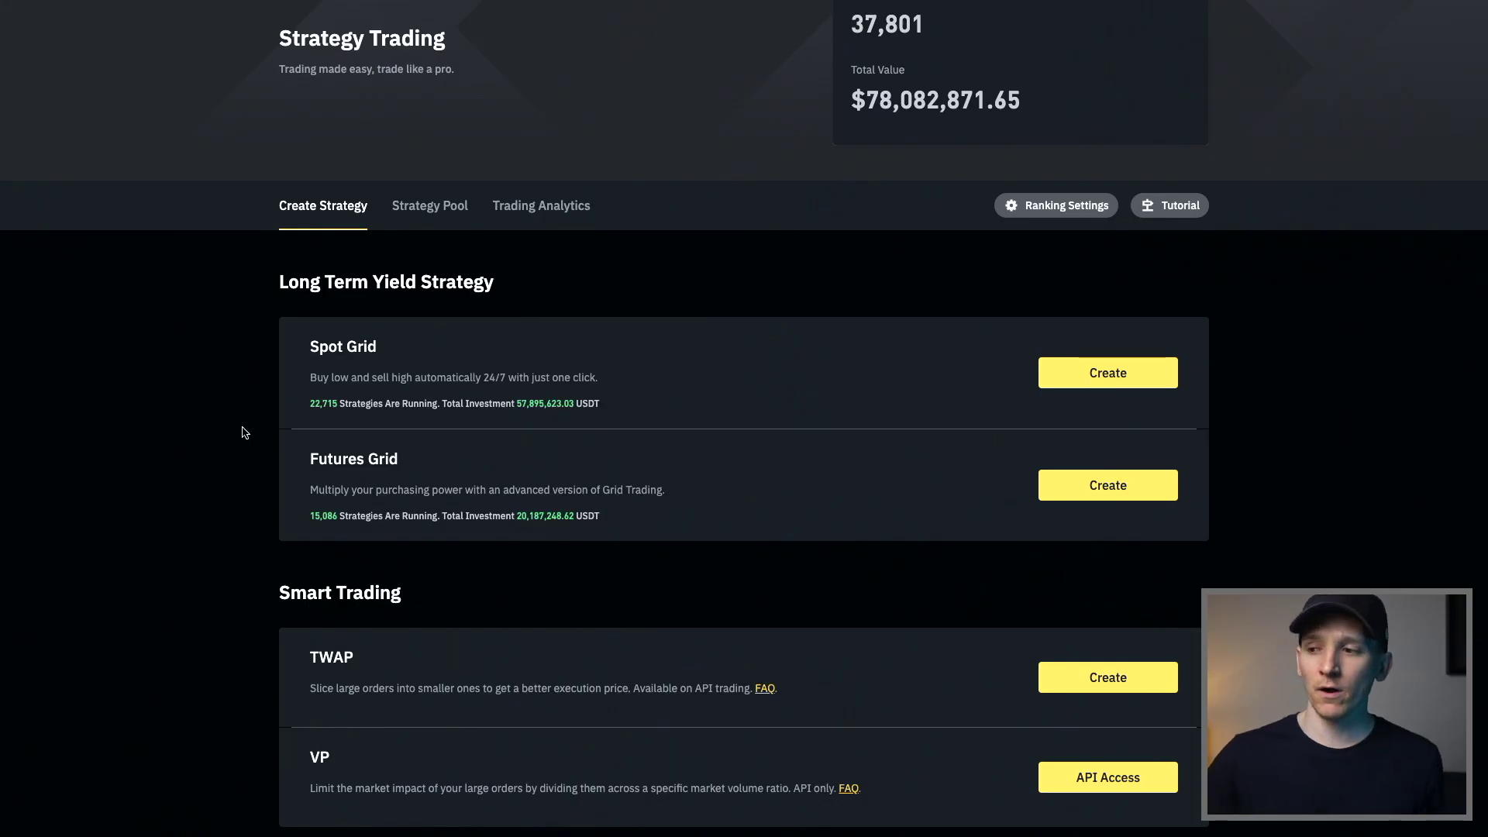
# - Open TWAP strategy creation from the Smart Trading section of Strategy Trading and dismiss its welcome guide
pyautogui.scroll(-1, 239, 428)
pyautogui.scroll(-3, 244, 432)
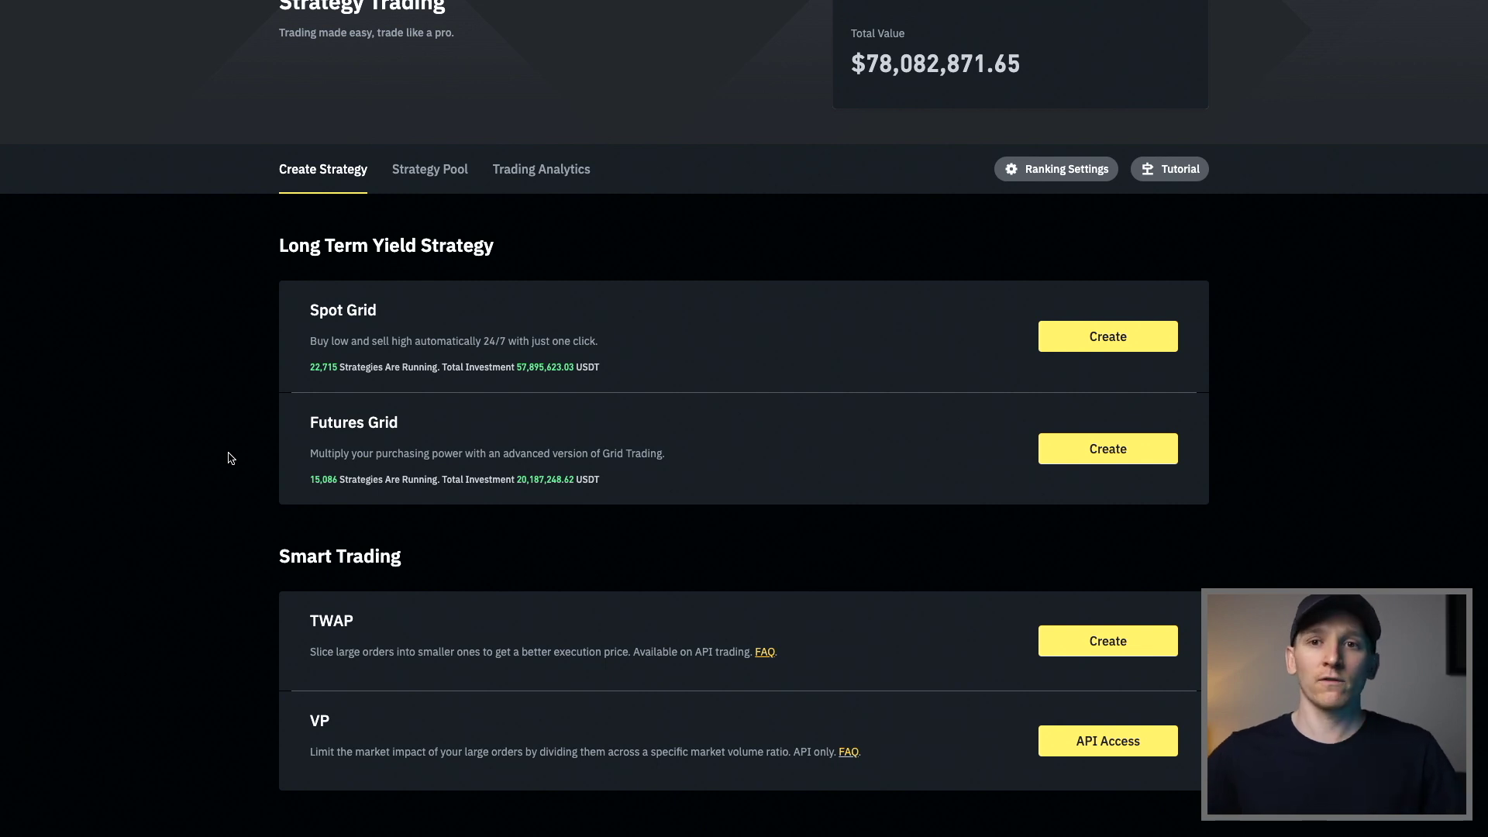
pyautogui.scroll(1, 236, 483)
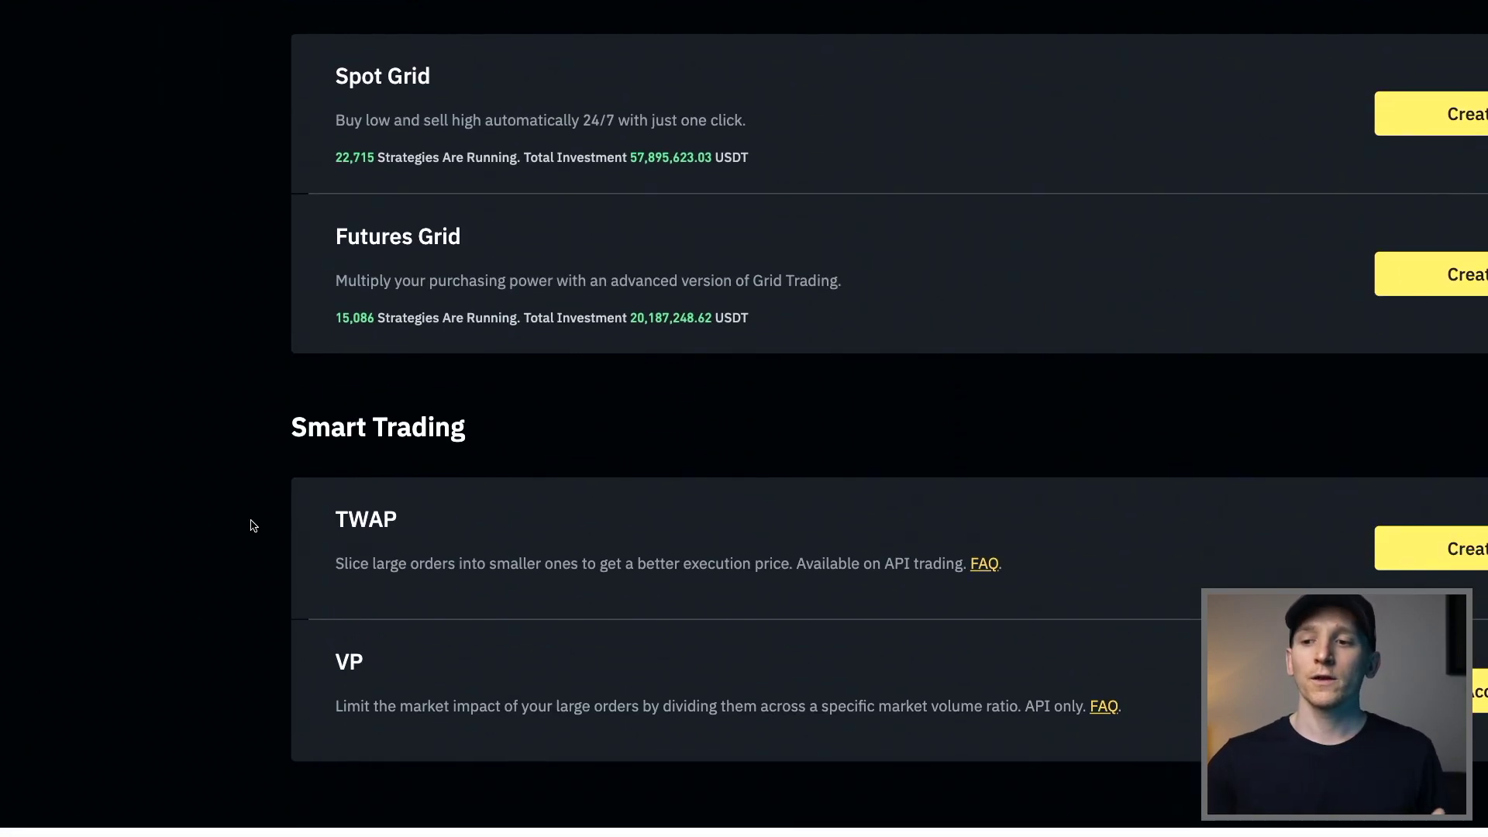
pyautogui.scroll(1, 251, 525)
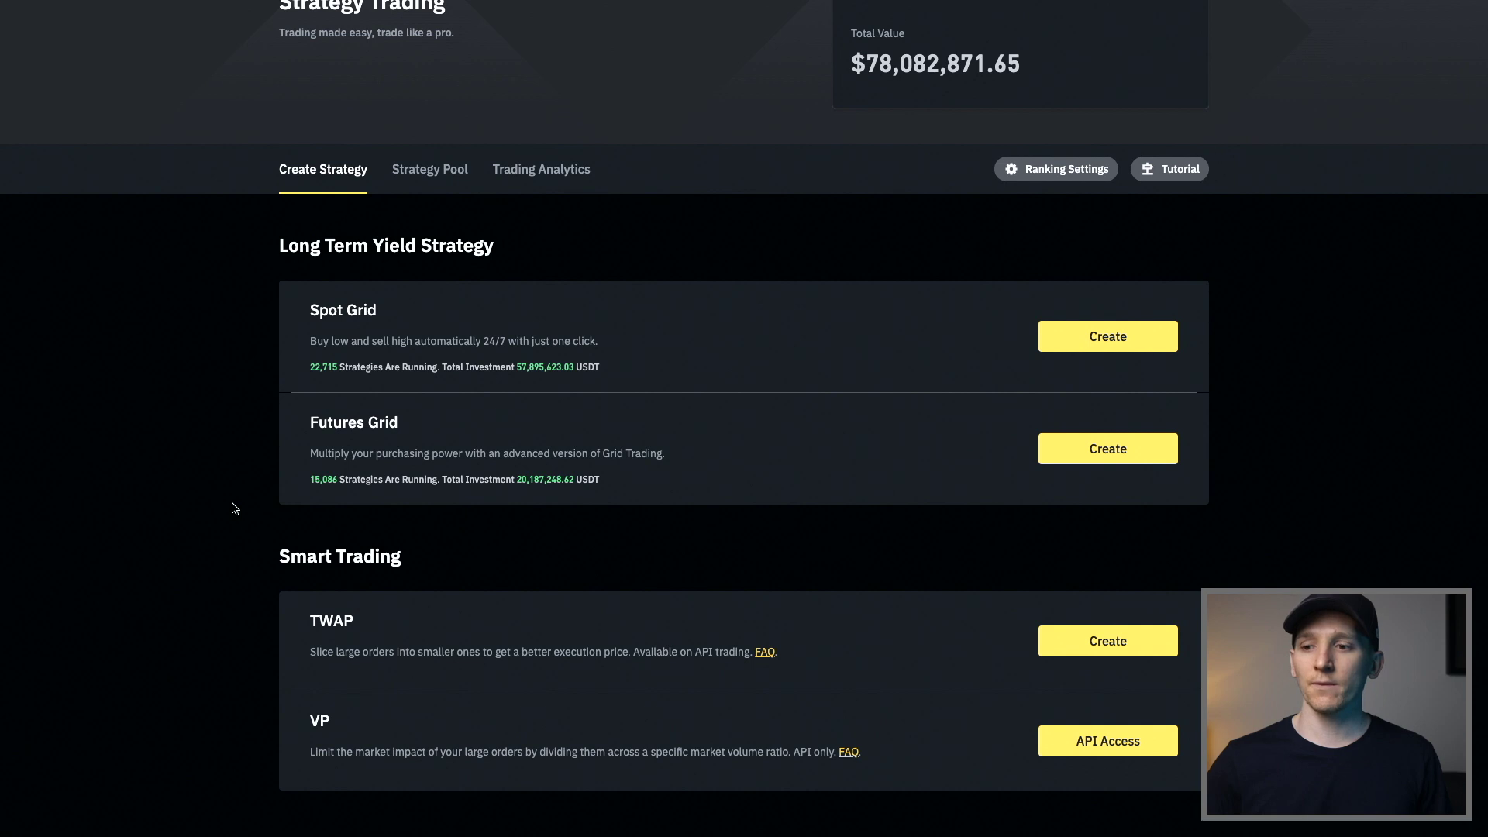
pyautogui.click(1132, 641)
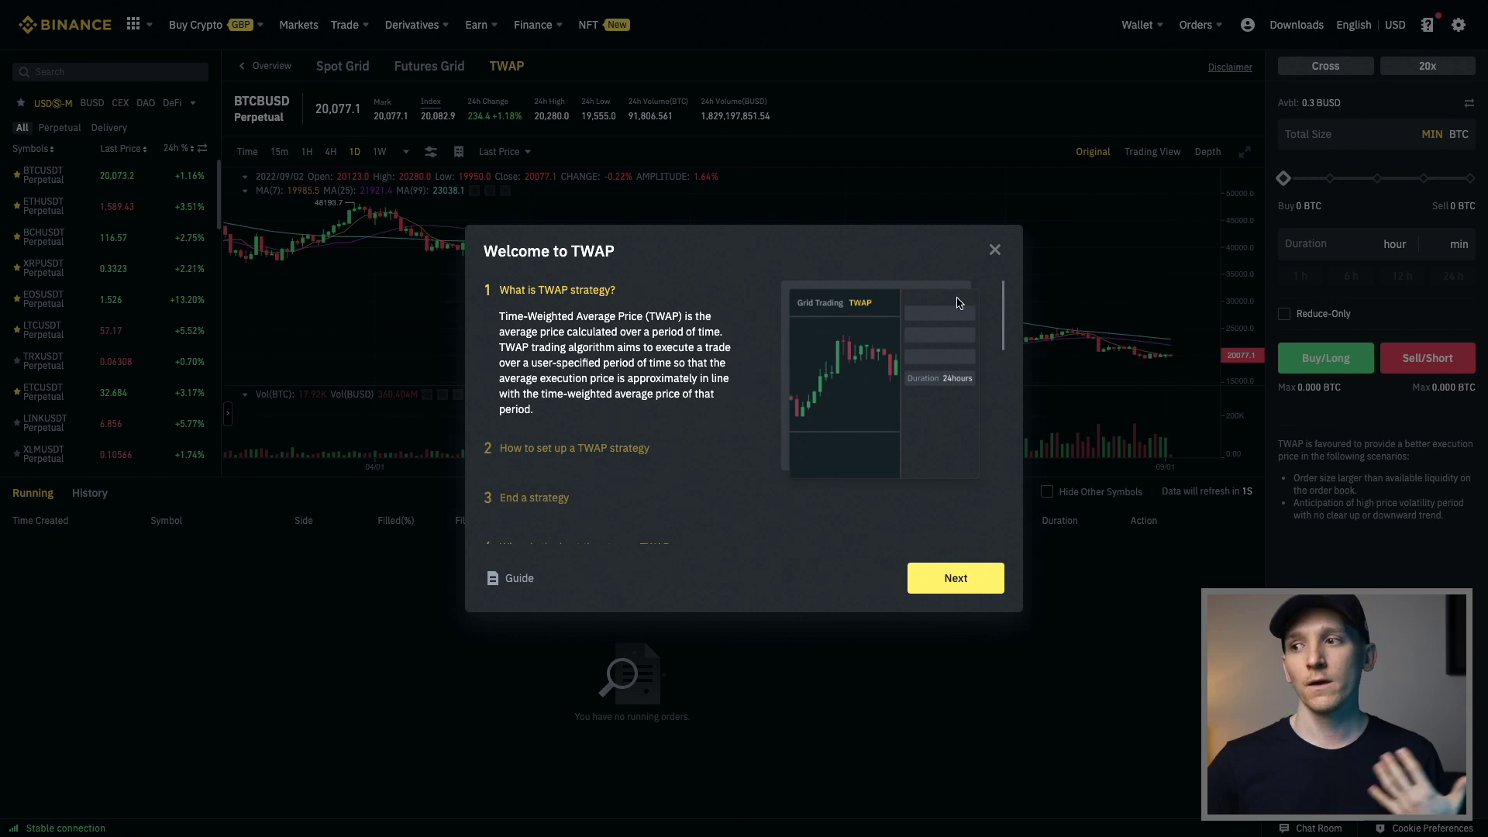
pyautogui.click(995, 251)
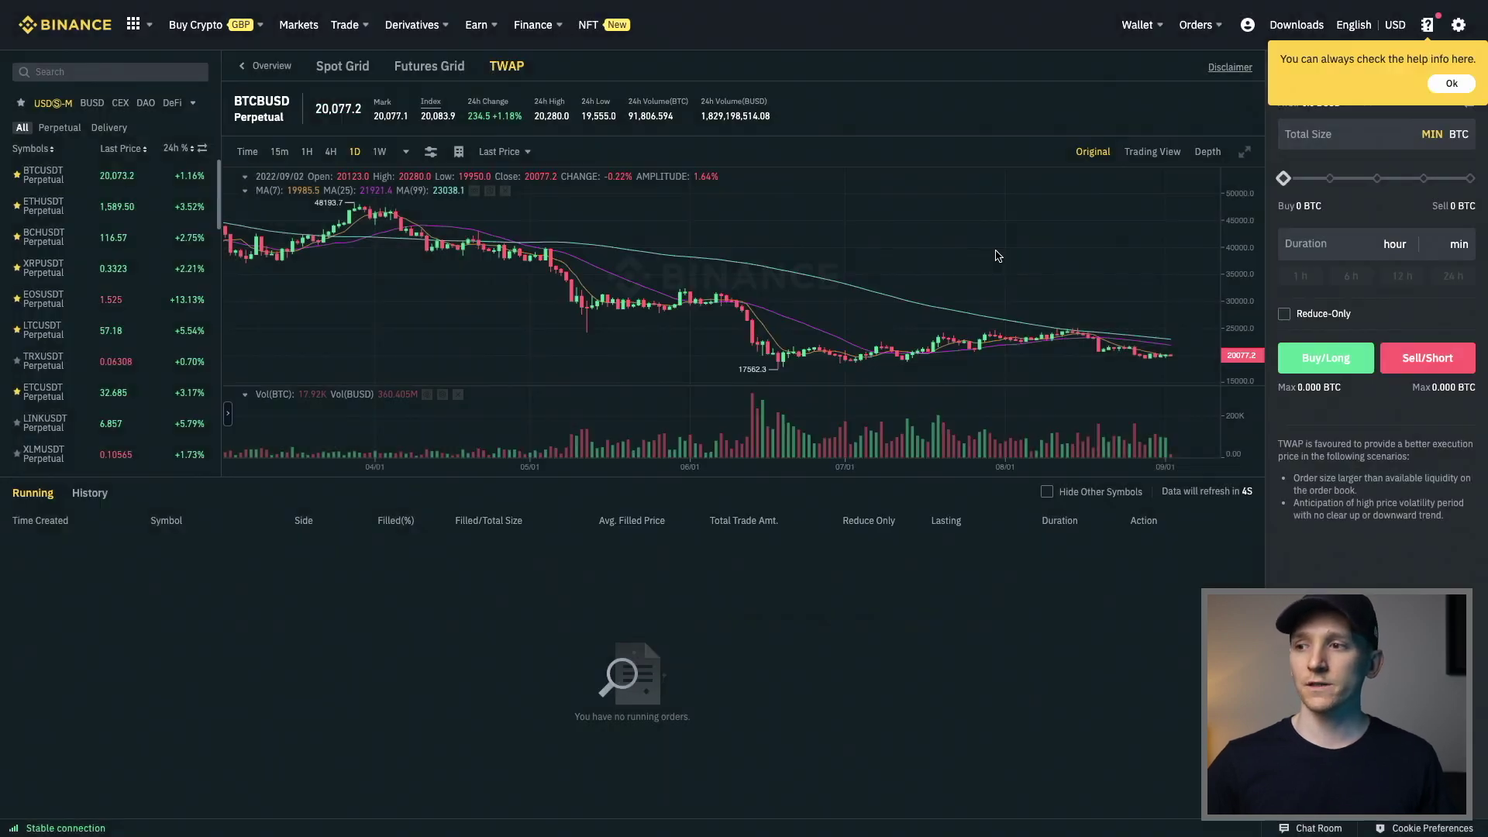
# - Dismiss the help tip and check the Total Size and Duration requirements in the TWAP order form
pyautogui.click(1455, 85)
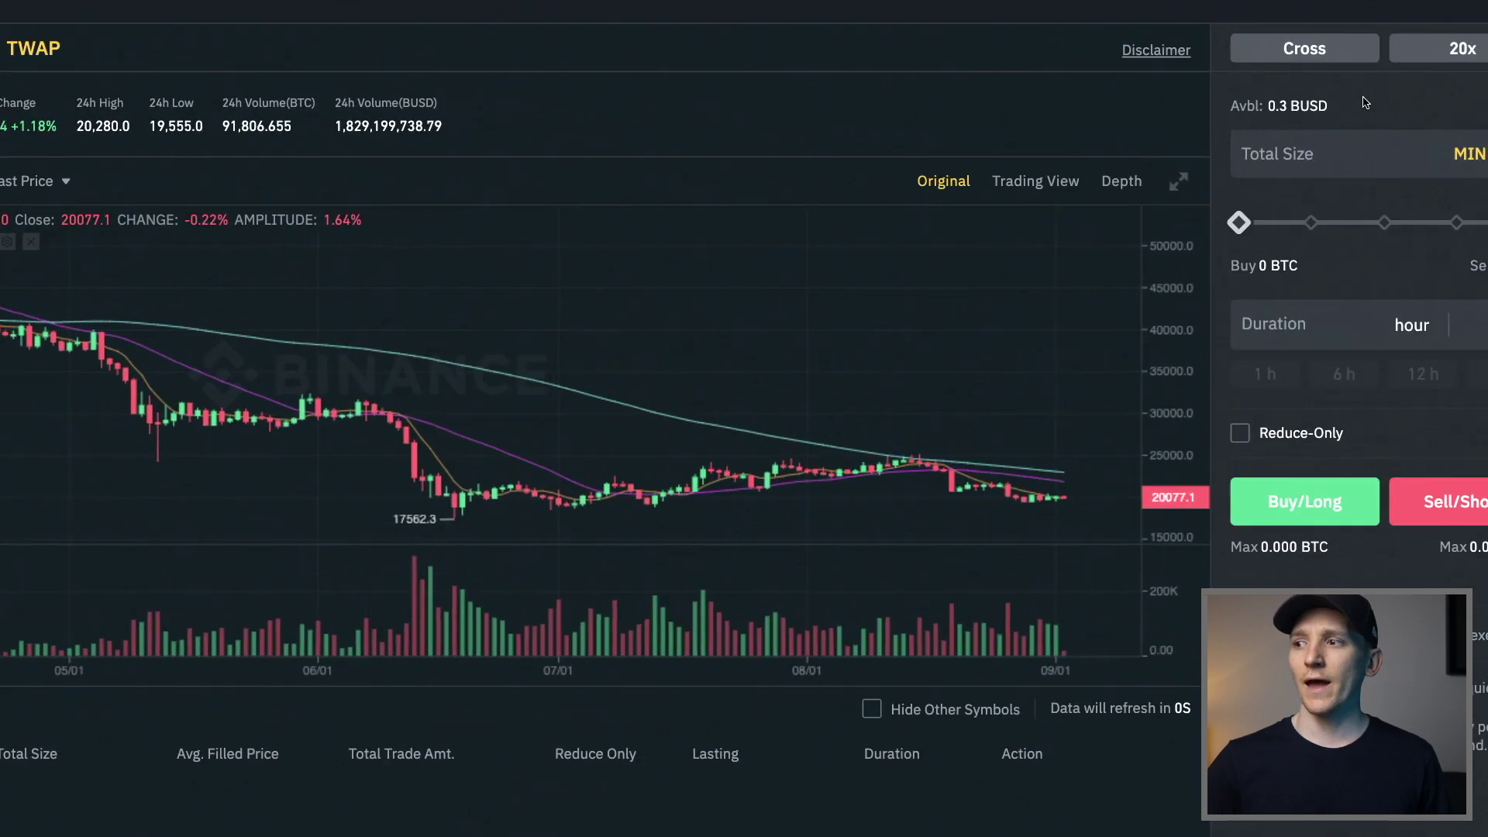
pyautogui.click(1289, 153)
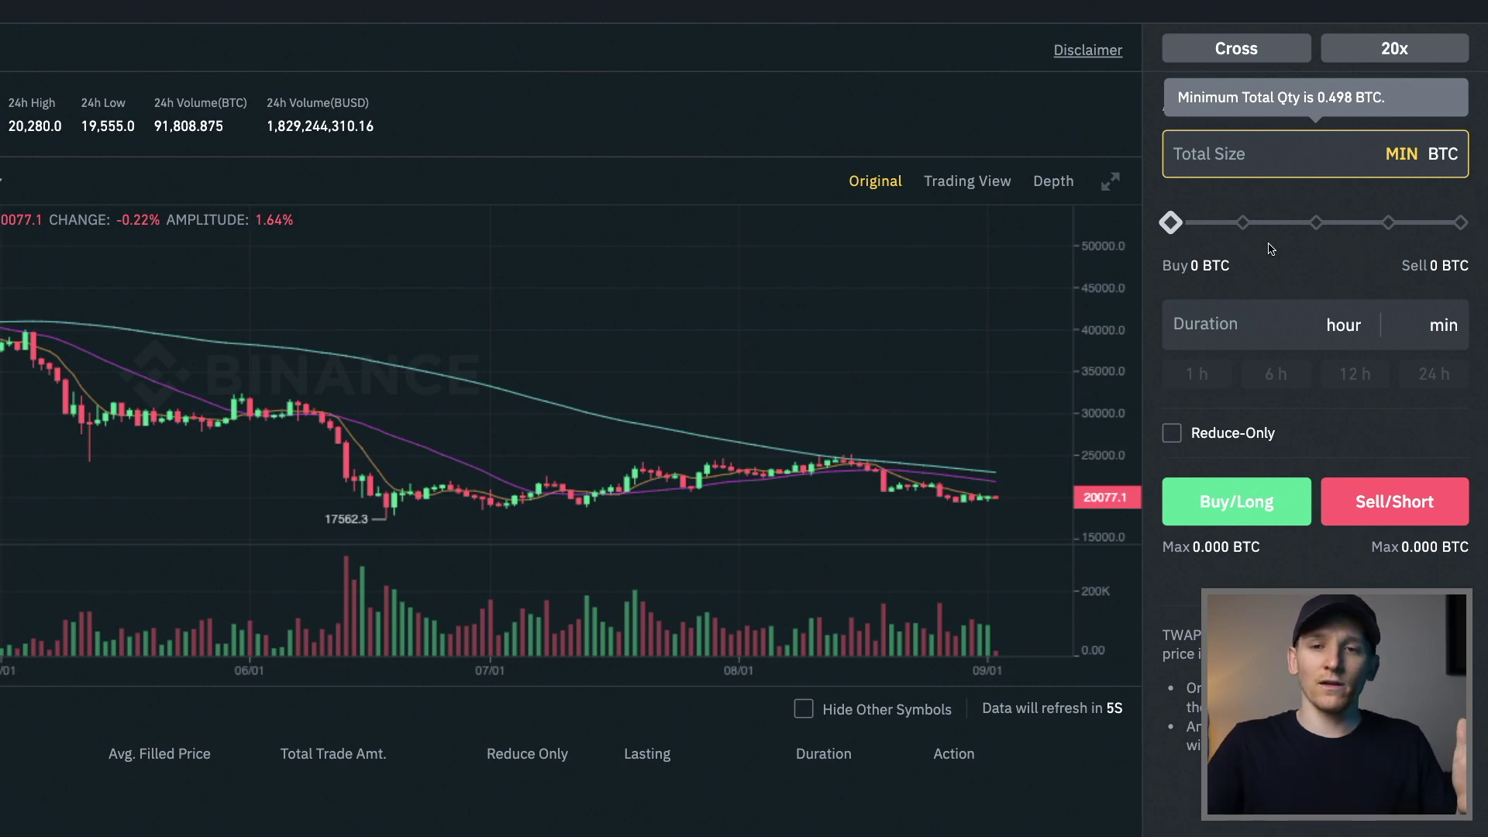
pyautogui.moveTo(1270, 335)
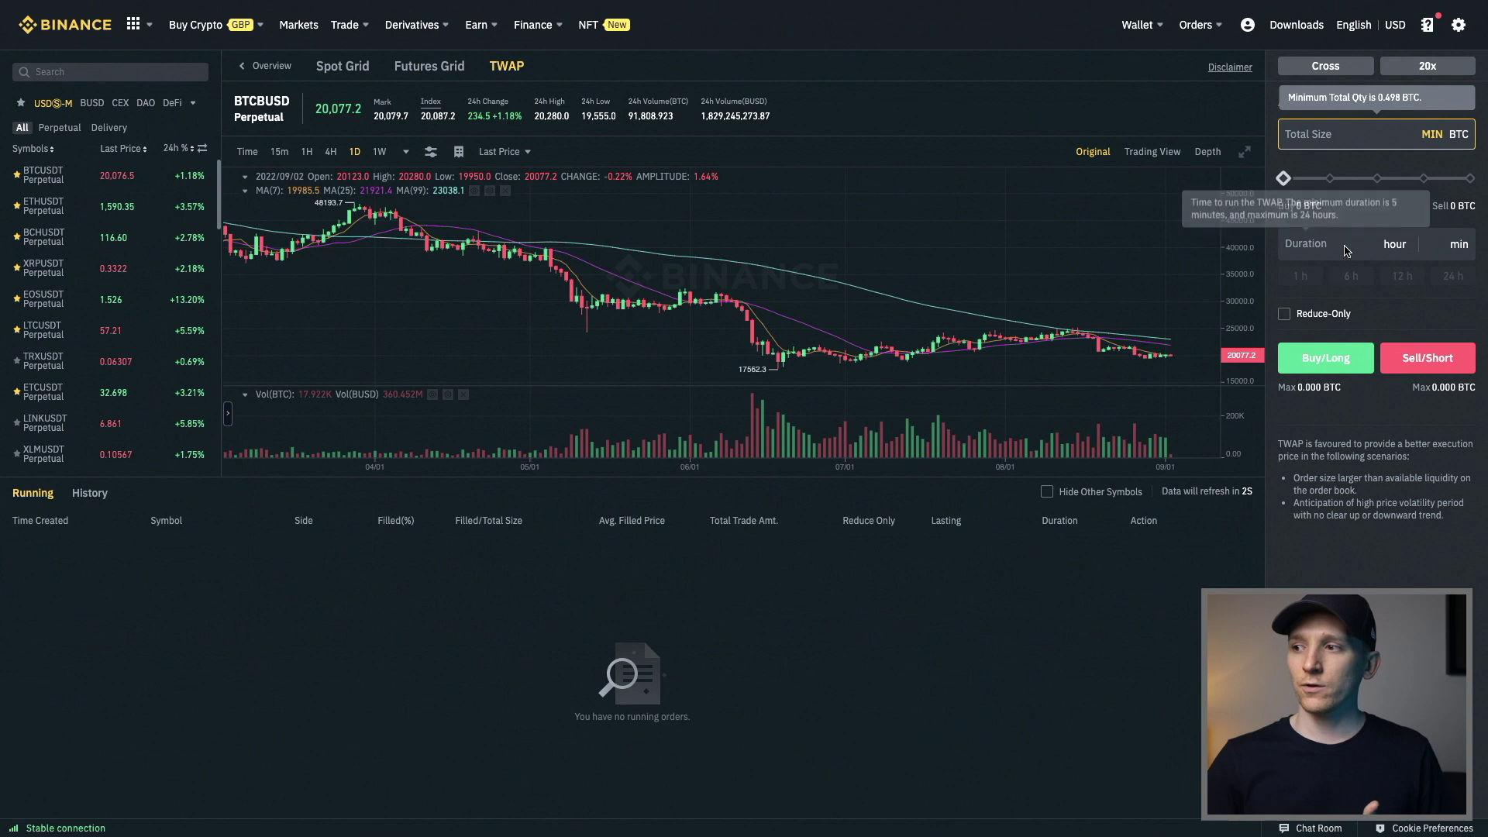
pyautogui.click(1335, 248)
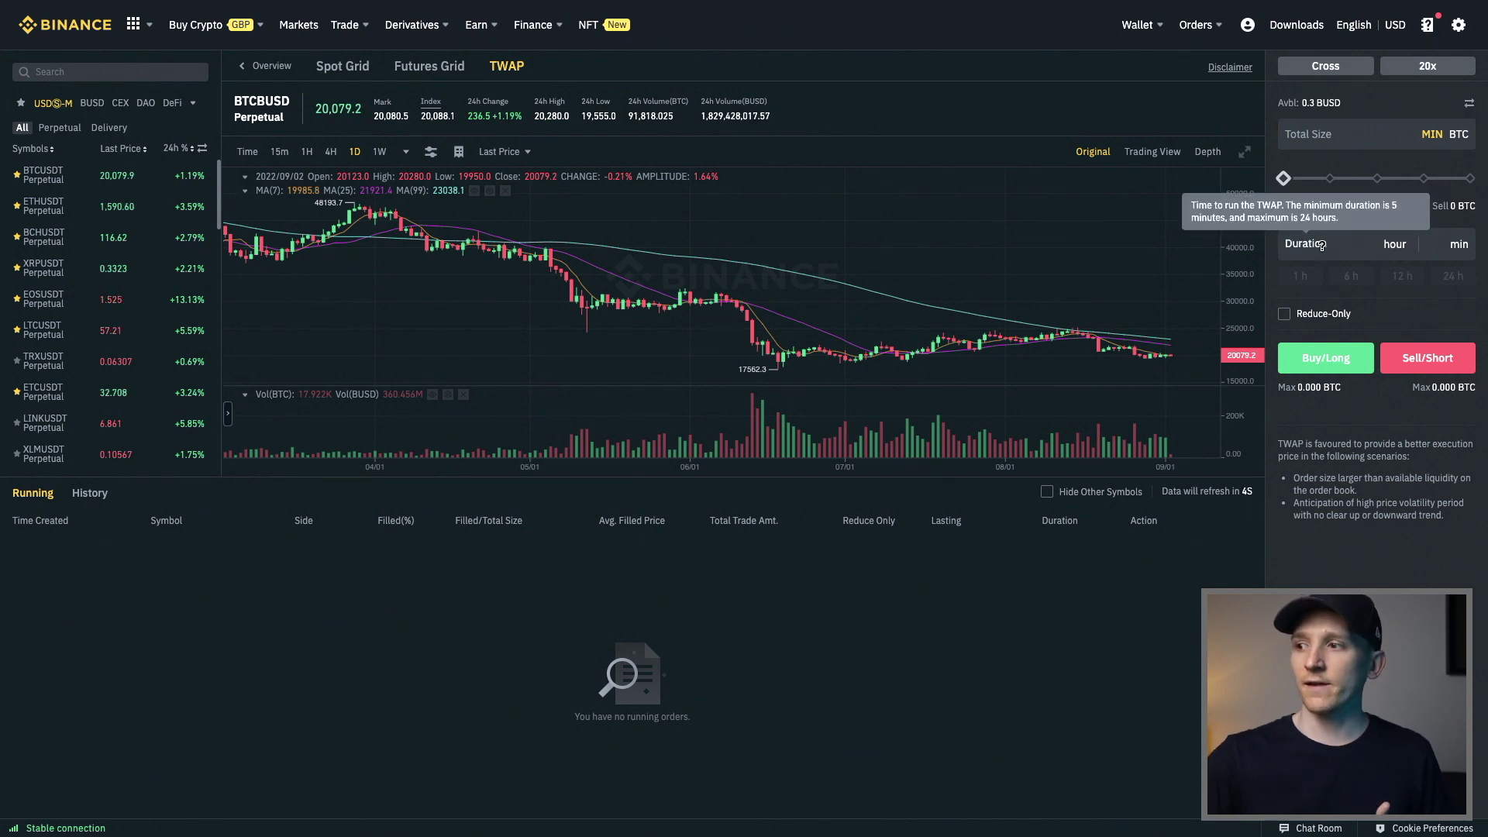
pyautogui.click(1388, 248)
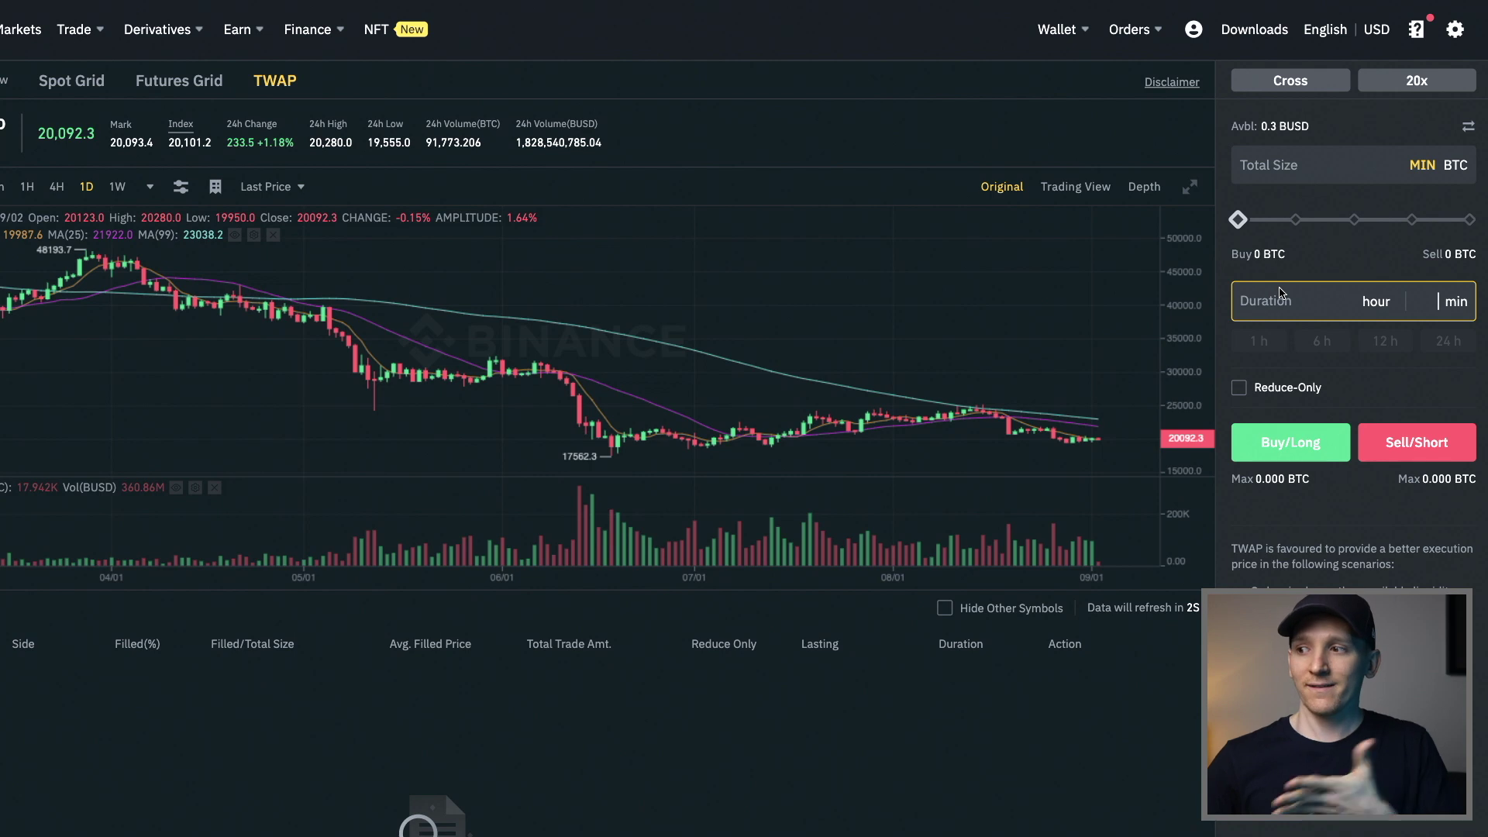
pyautogui.scroll(-1, 1287, 302)
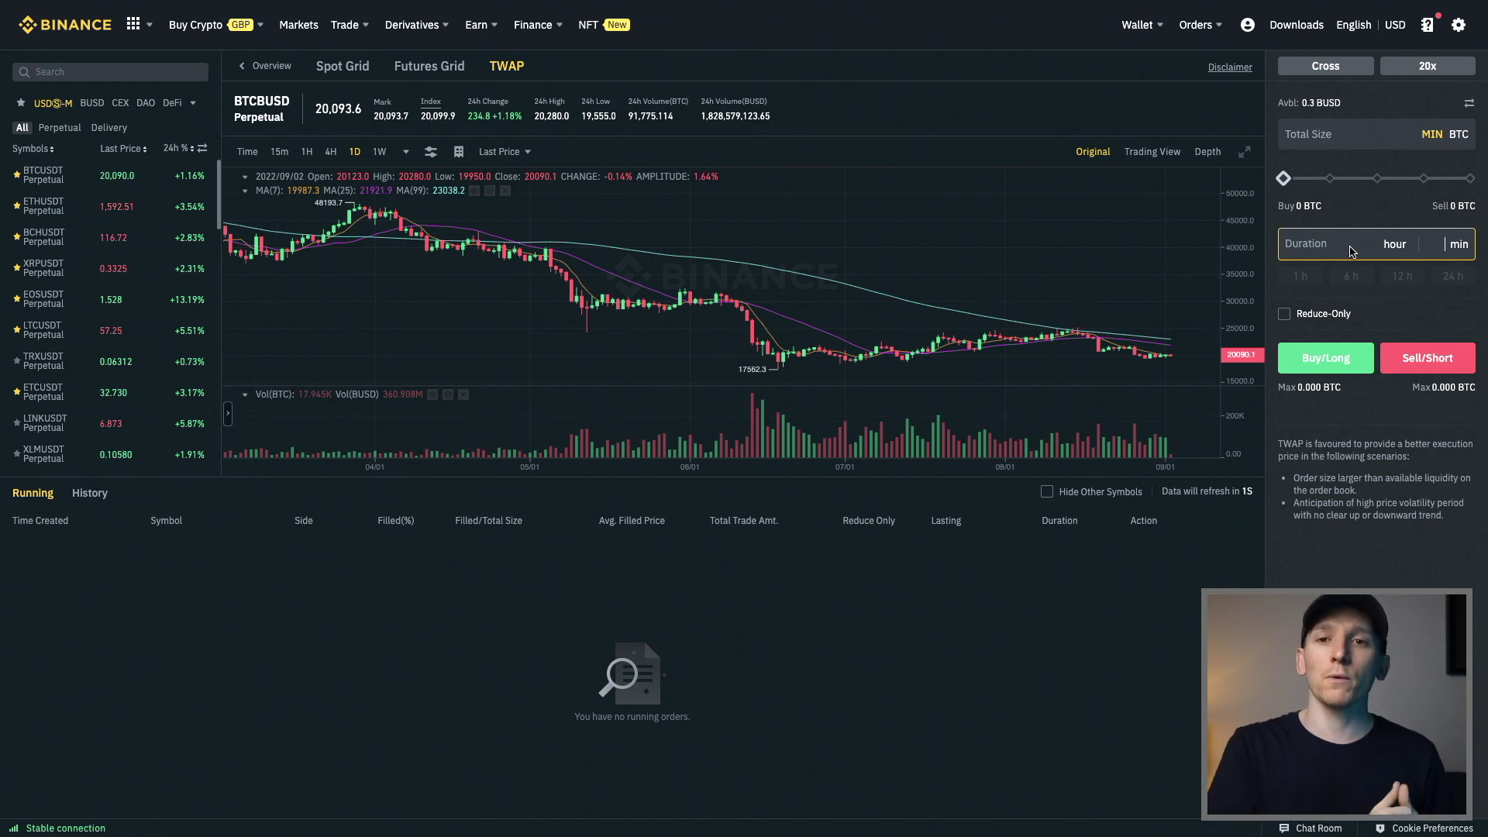
pyautogui.moveTo(1324, 246)
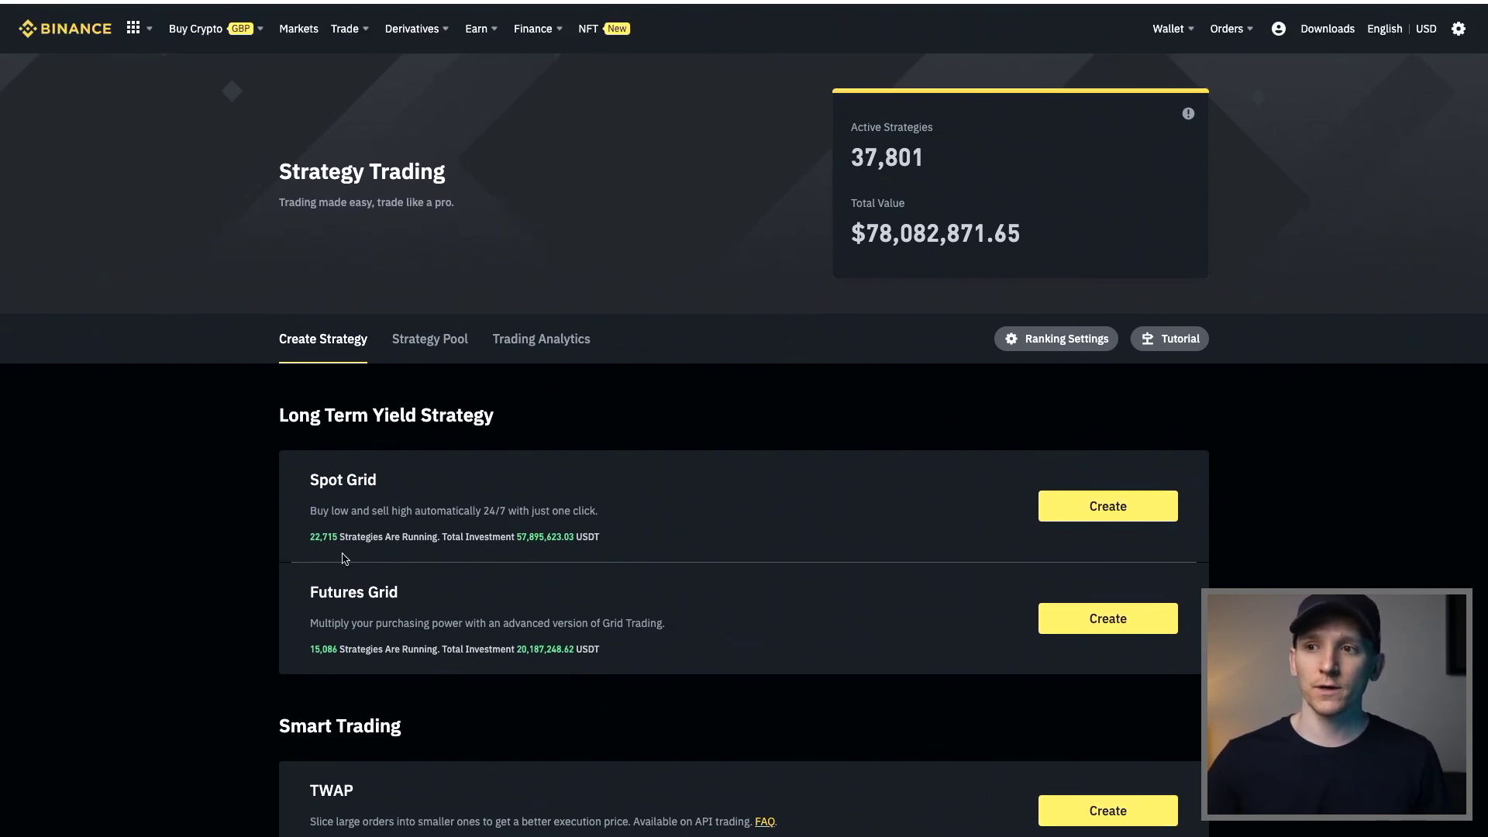
pyautogui.moveTo(360, 30)
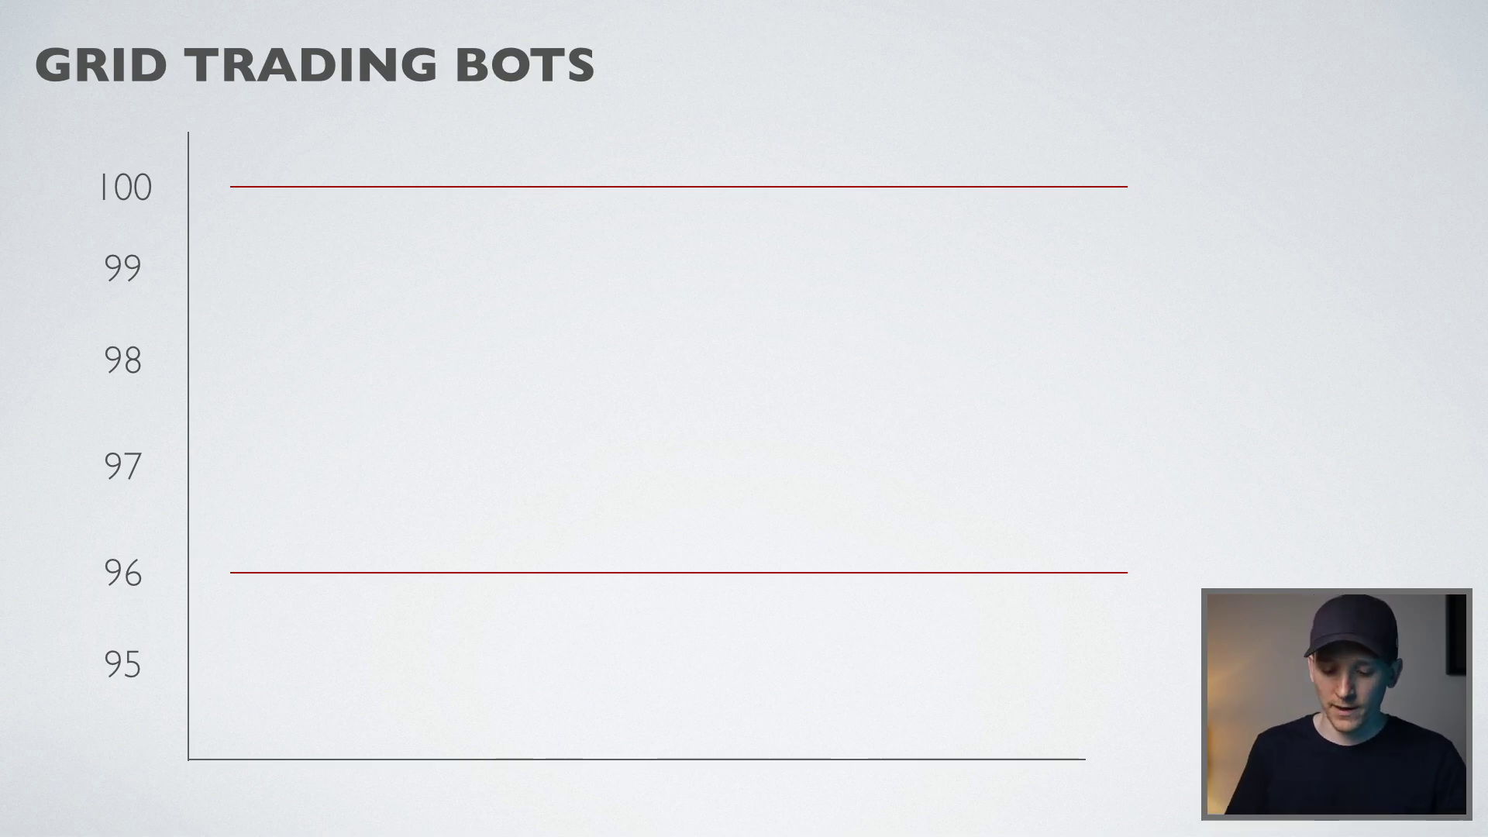
pyautogui.moveTo(1183, 172)
pyautogui.mouseDown()
pyautogui.moveTo(1010, 126)
pyautogui.moveTo(323, 211)
pyautogui.moveTo(1185, 169)
pyautogui.mouseUp()
pyautogui.moveTo(194, 544)
pyautogui.mouseDown()
pyautogui.moveTo(679, 506)
pyautogui.moveTo(1104, 512)
pyautogui.moveTo(548, 504)
pyautogui.mouseUp()
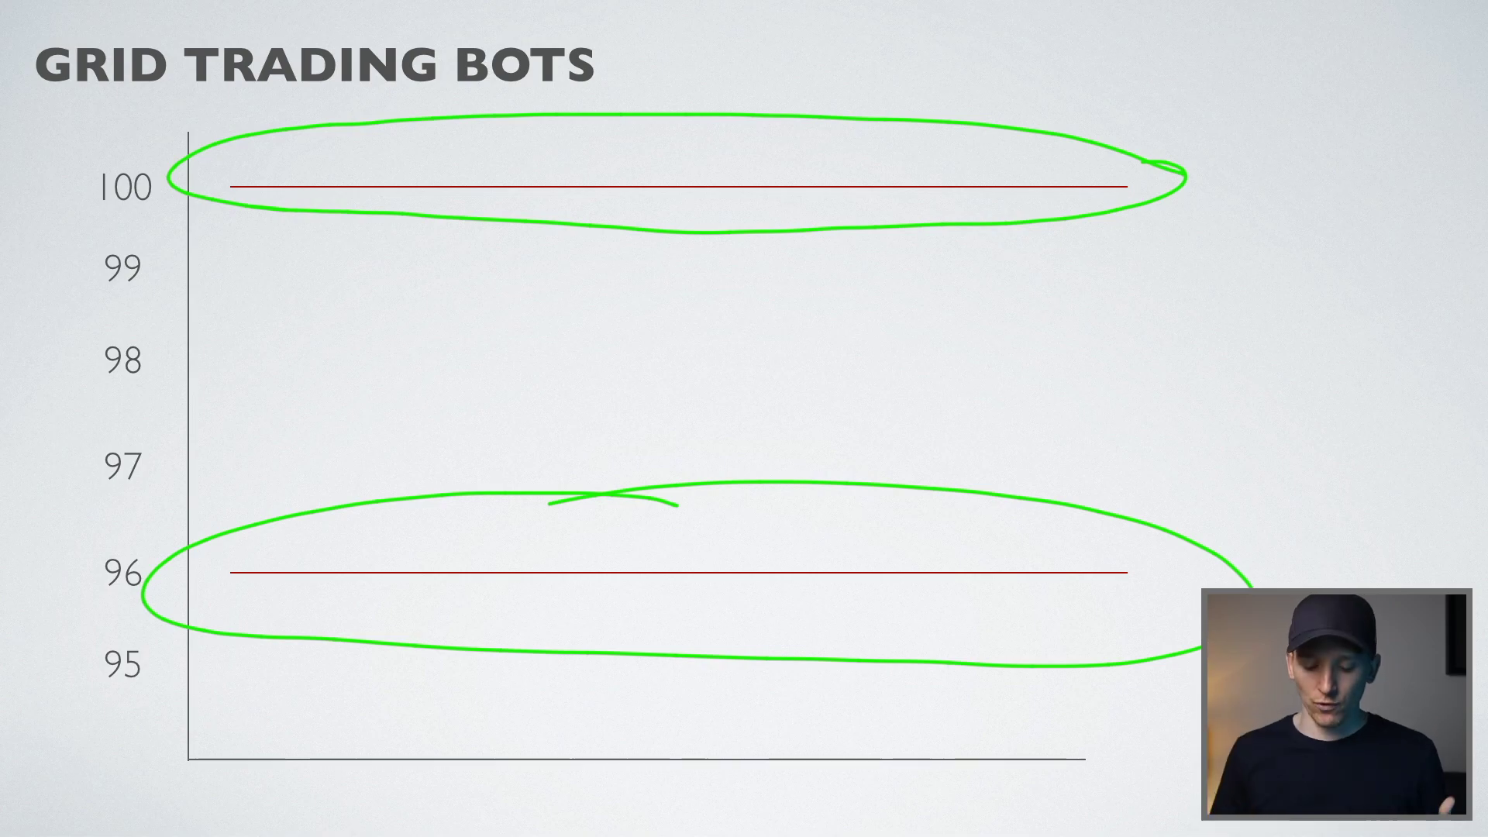
pyautogui.hotkey('ctrl', 'z')
pyautogui.hotkey('ctrl', 'z')
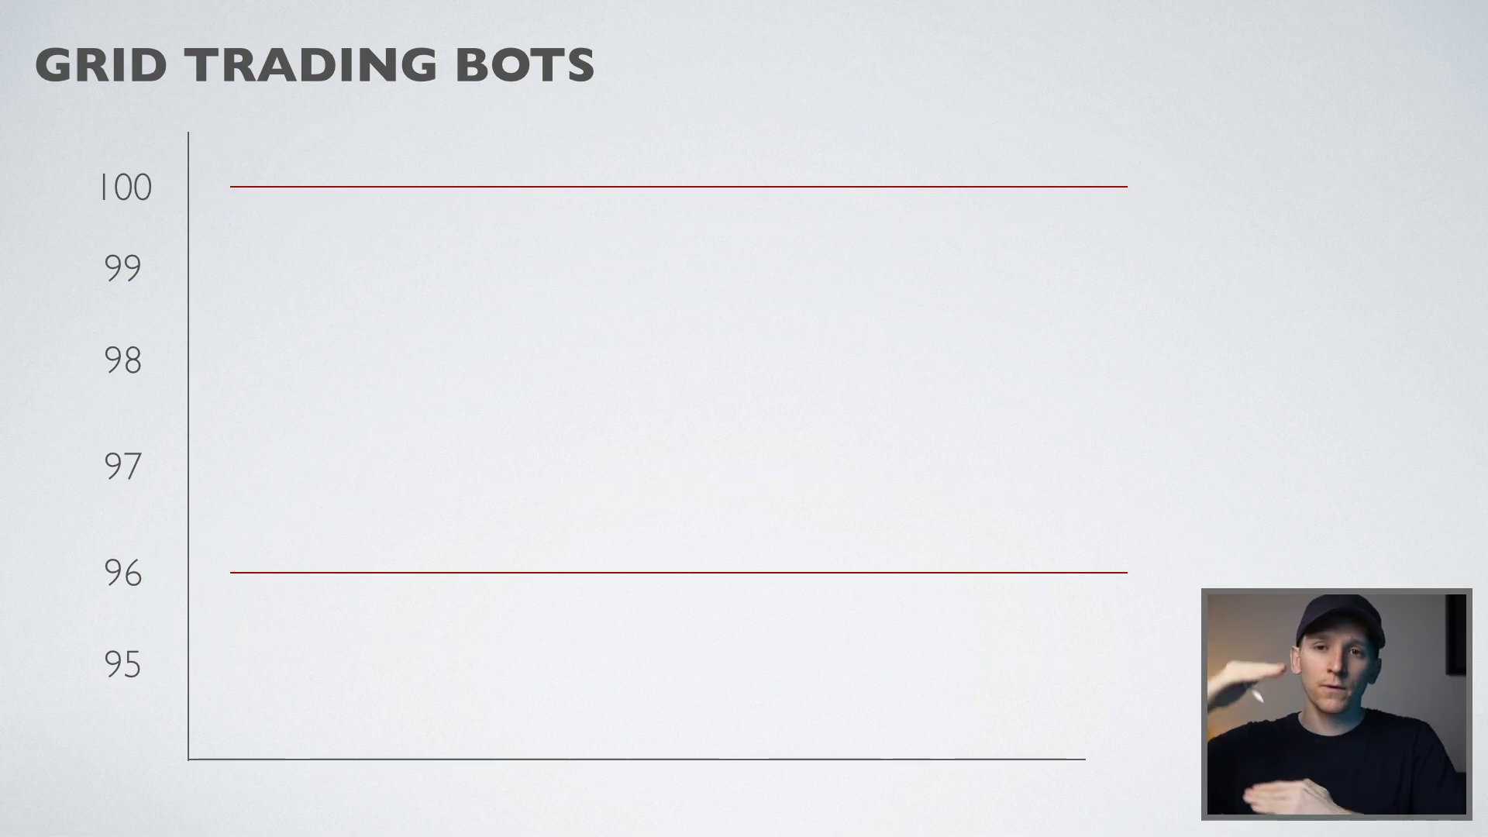
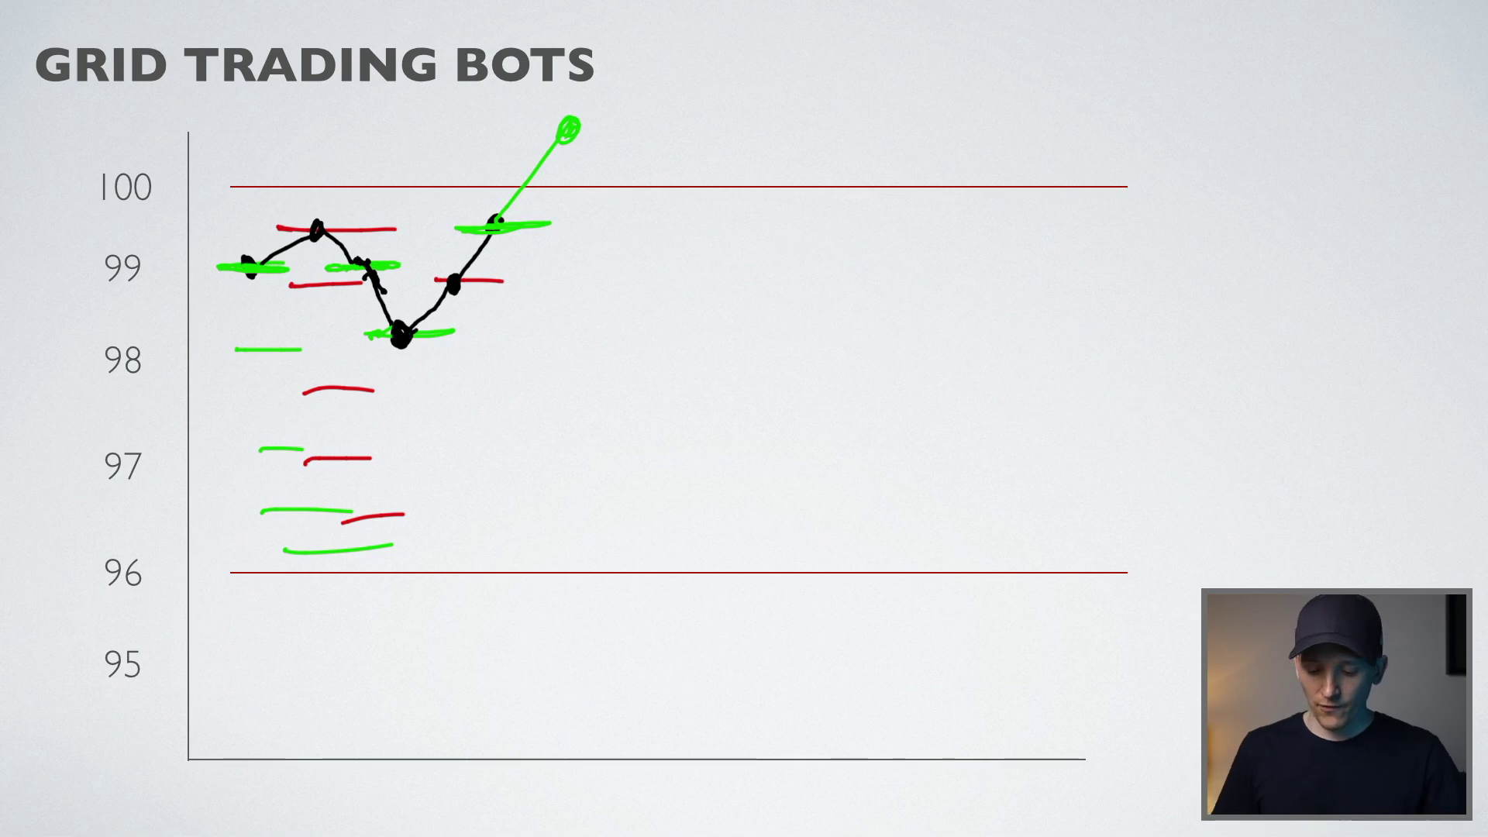
pyautogui.moveTo(1179, 570)
pyautogui.mouseDown()
pyautogui.moveTo(1185, 203)
pyautogui.moveTo(1151, 224)
pyautogui.mouseUp()
pyautogui.moveTo(1142, 524); pyautogui.dragTo(1192, 566)
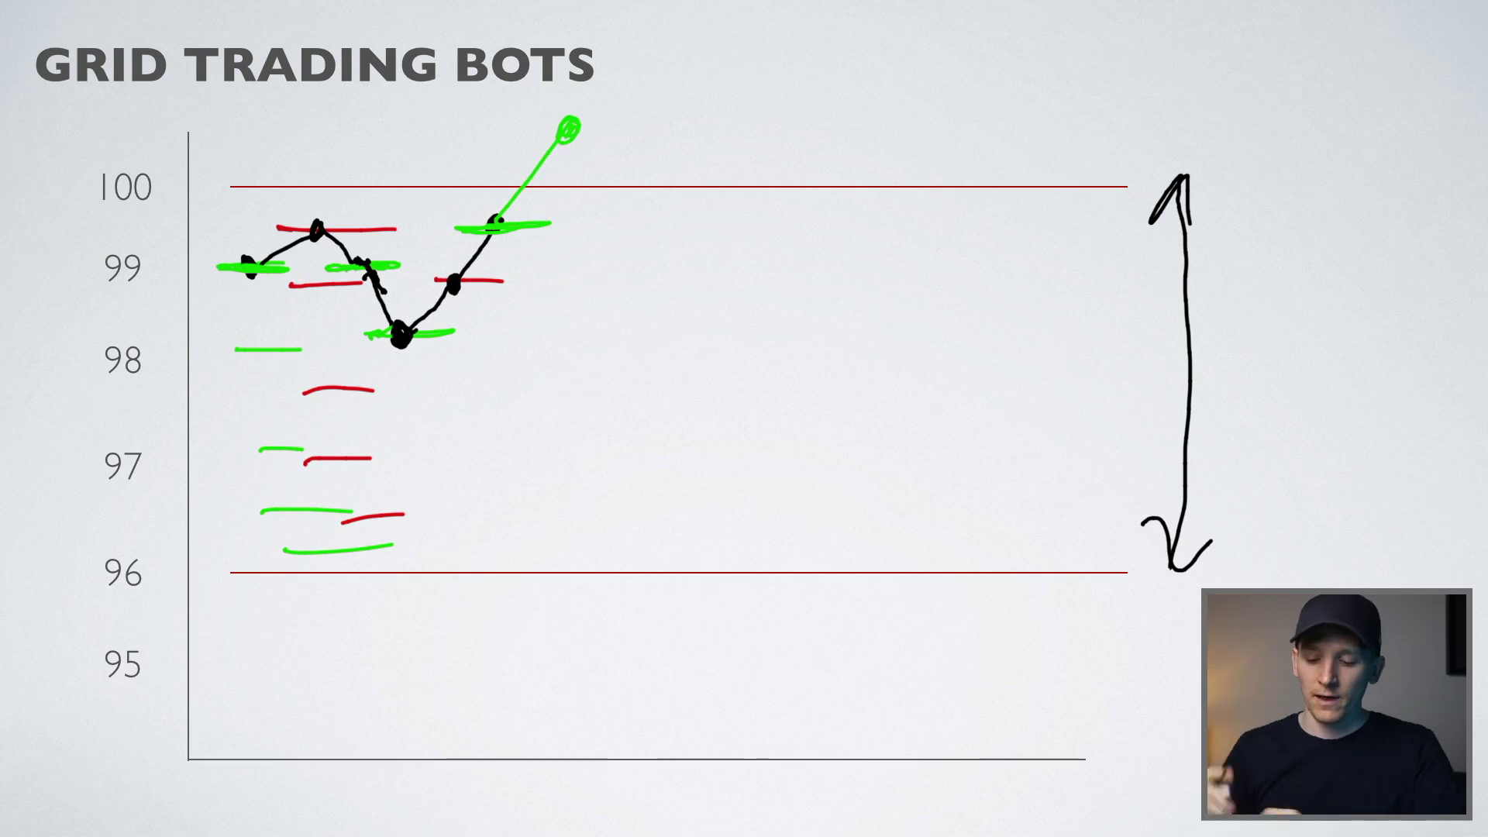
pyautogui.moveTo(943, 237)
pyautogui.mouseDown()
pyautogui.moveTo(936, 336)
pyautogui.moveTo(949, 304)
pyautogui.mouseUp()
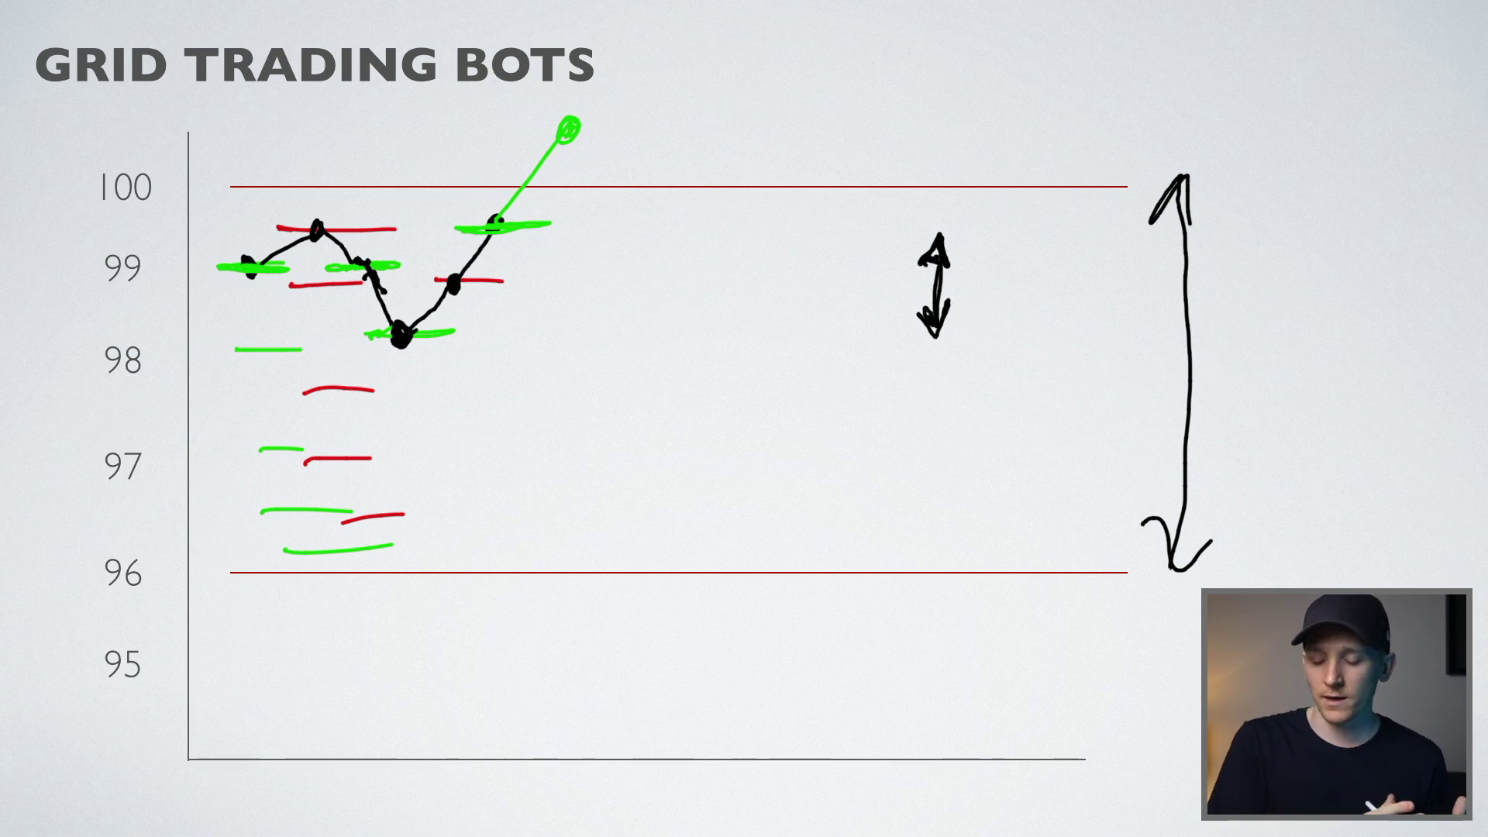
pyautogui.moveTo(880, 230)
pyautogui.mouseDown()
pyautogui.moveTo(1027, 271)
pyautogui.moveTo(900, 232)
pyautogui.mouseUp()
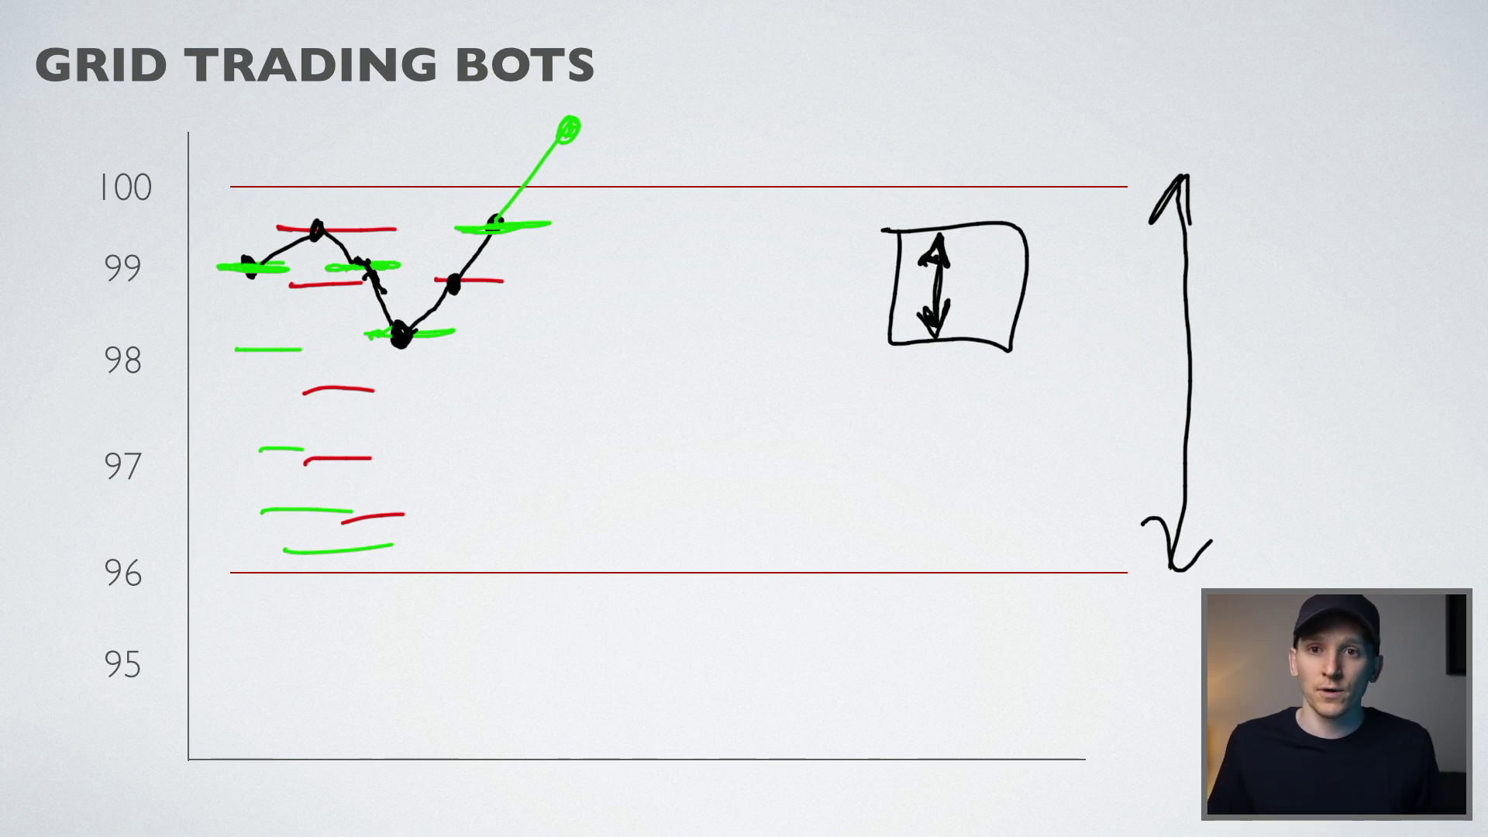
pyautogui.moveTo(1179, 174)
pyautogui.mouseDown()
pyautogui.moveTo(1193, 565)
pyautogui.moveTo(1112, 84)
pyautogui.moveTo(1190, 77)
pyautogui.mouseUp()
pyautogui.moveTo(1124, 537)
pyautogui.mouseDown()
pyautogui.moveTo(1140, 605)
pyautogui.moveTo(1275, 535)
pyautogui.mouseUp()
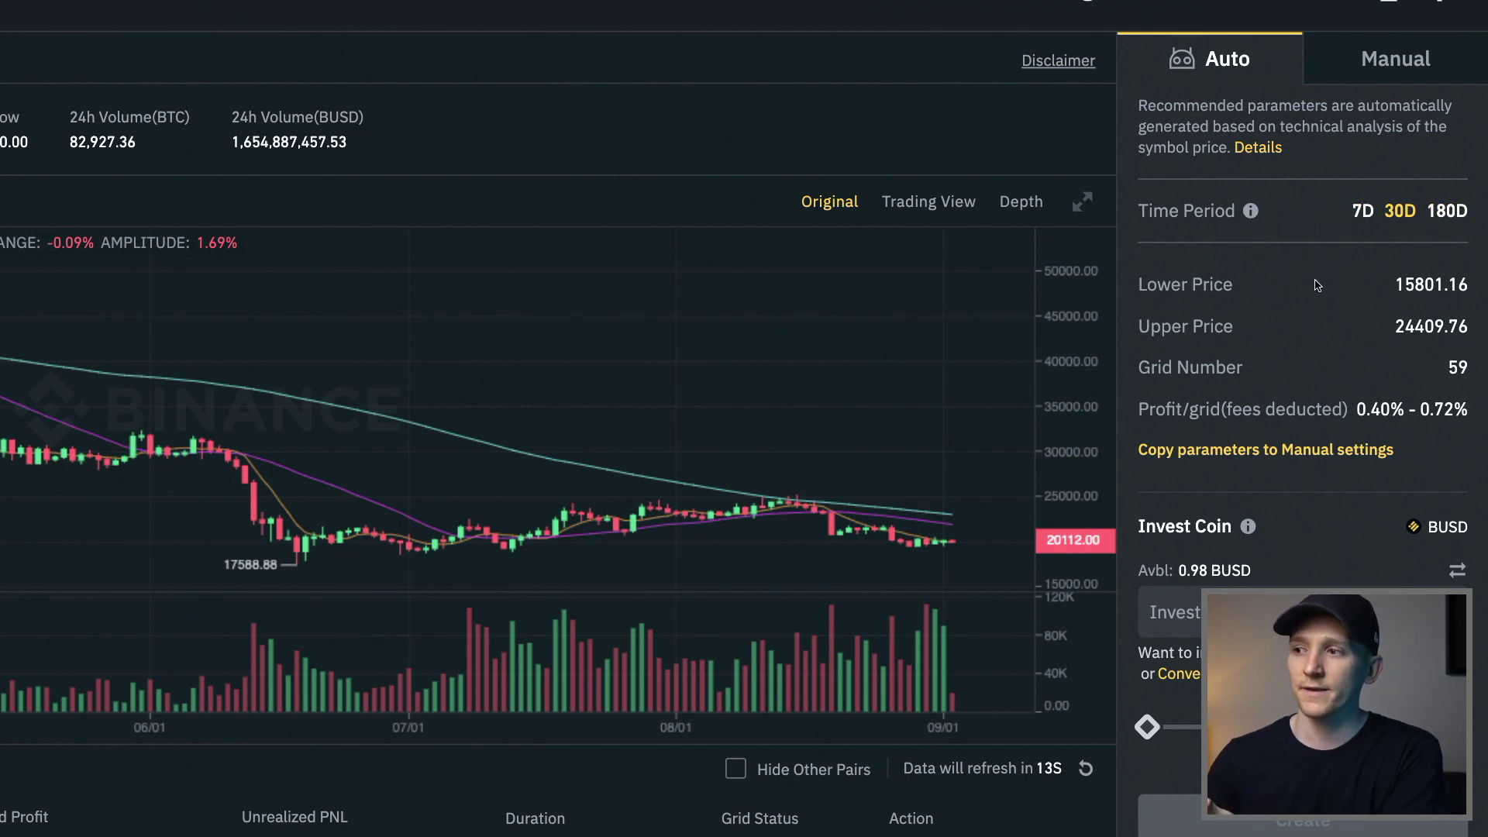
# - Review the 30D automatic spot grid parameters, including the lower price, upper price, grid number and profit per grid
pyautogui.scroll(-1, 1352, 264)
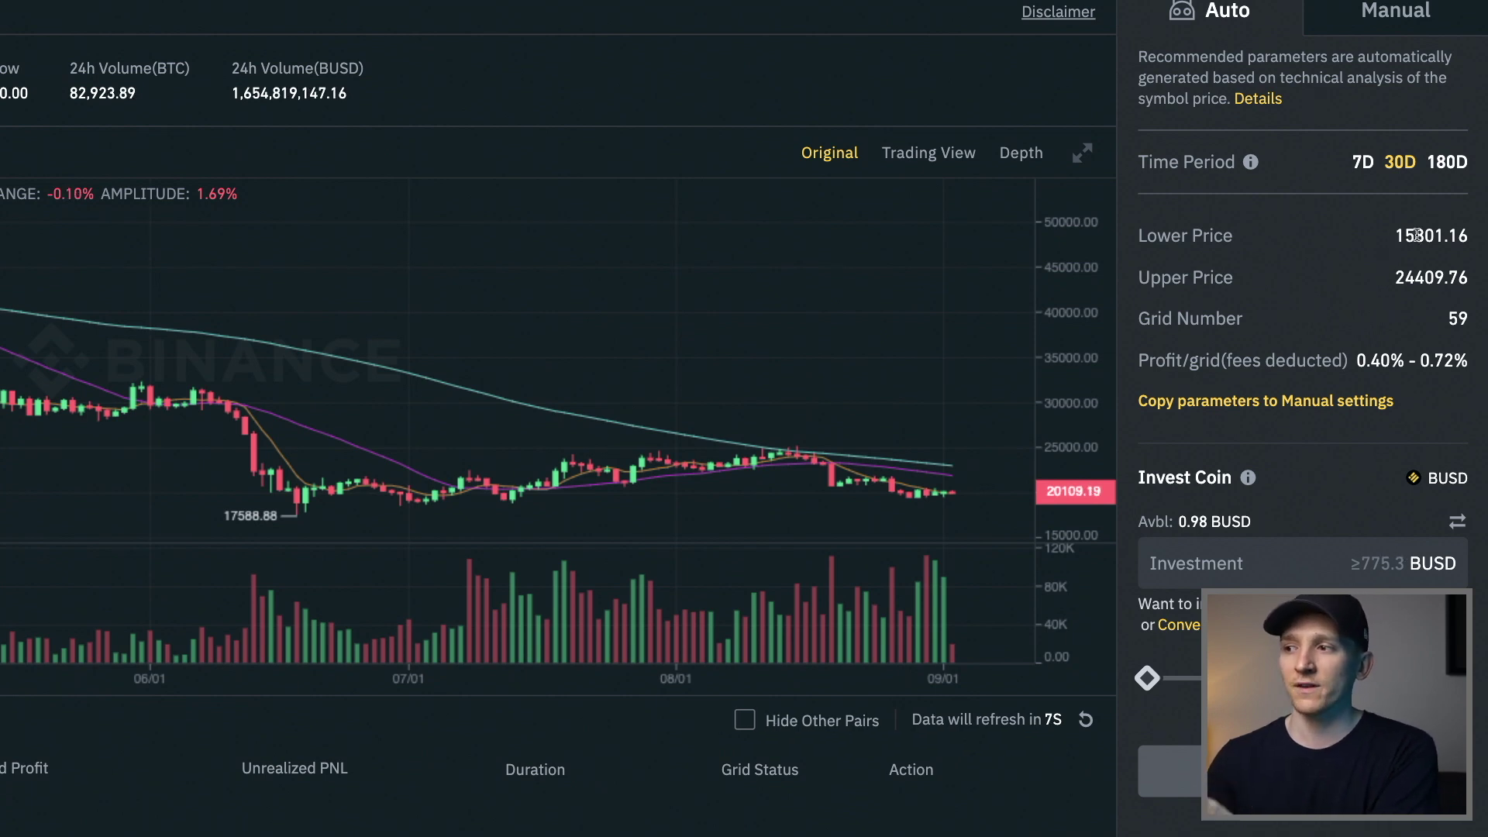
pyautogui.scroll(-1, 1415, 237)
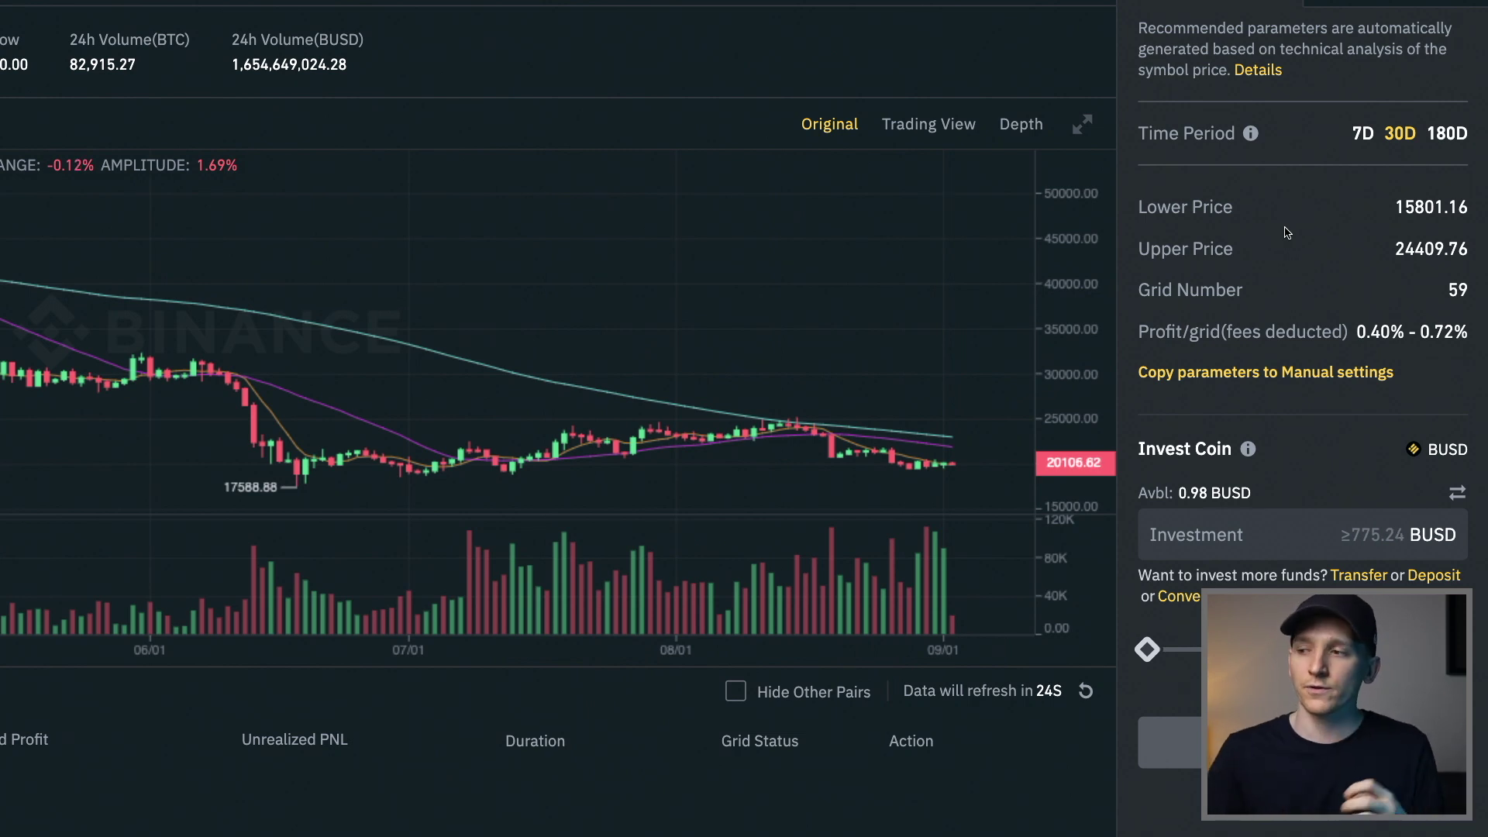
pyautogui.scroll(-1, 1287, 232)
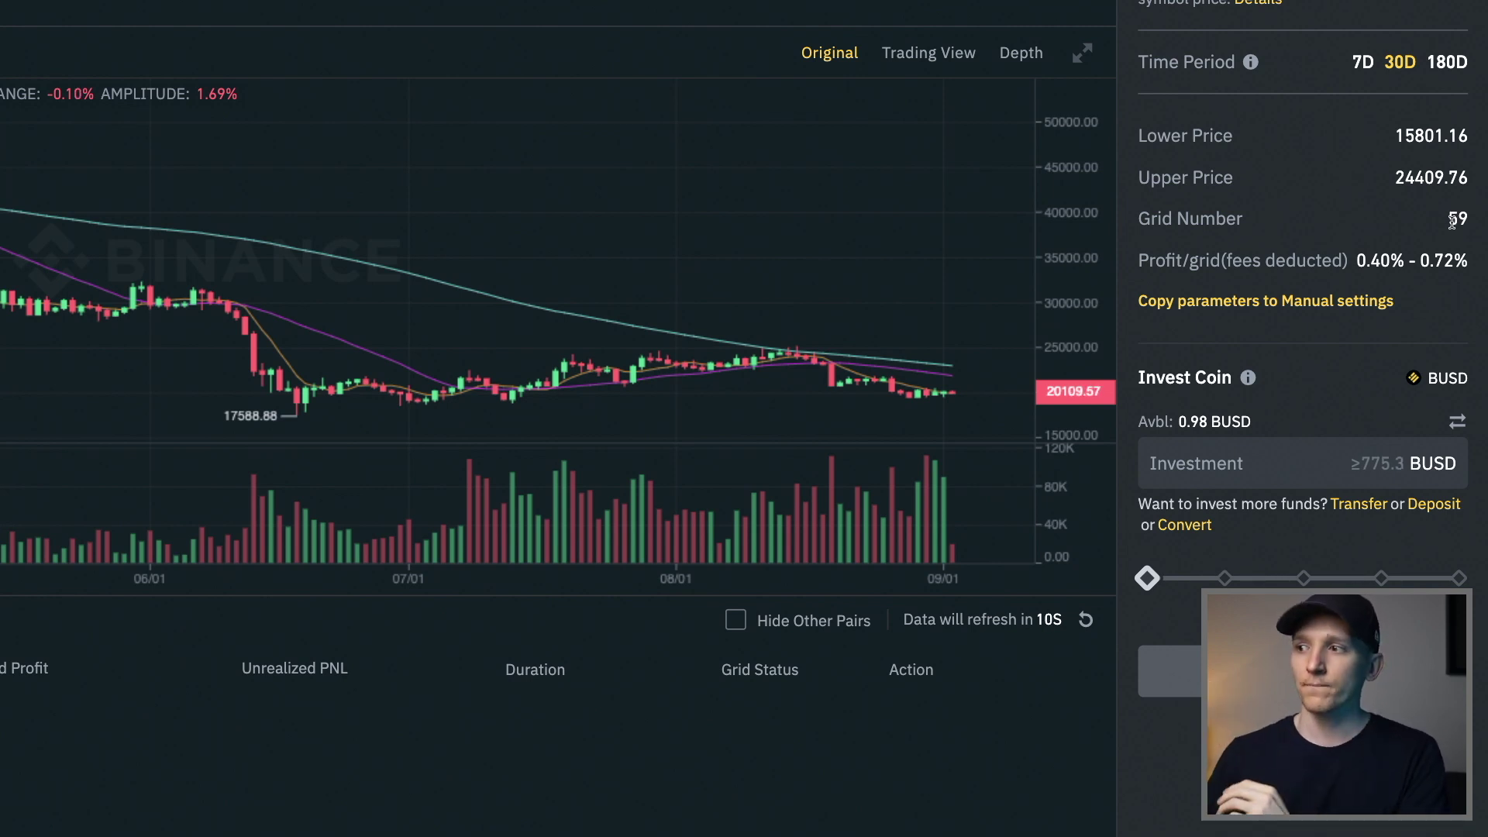
pyautogui.scroll(1, 1451, 222)
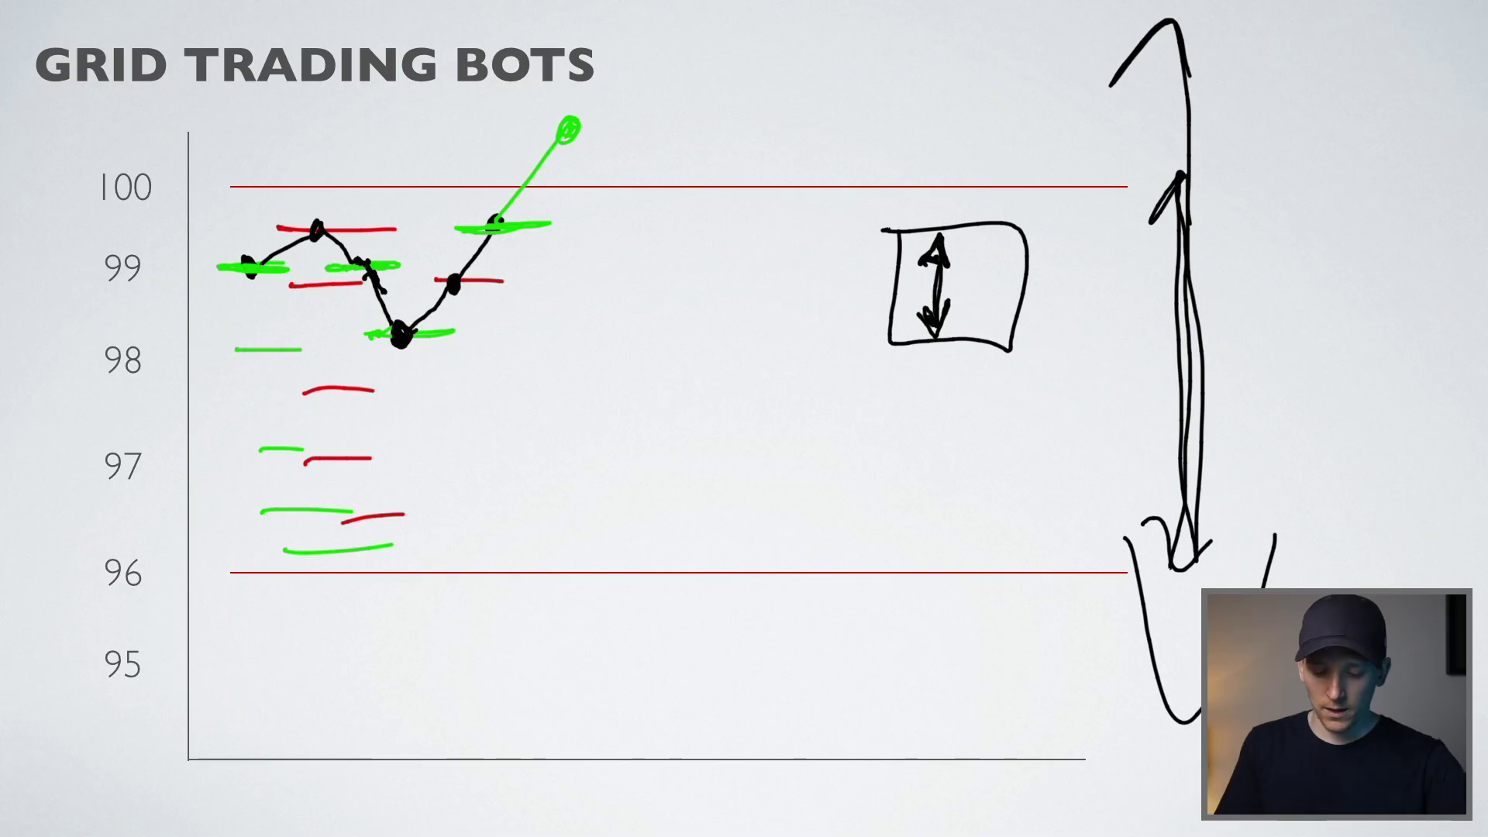
pyautogui.moveTo(686, 545); pyautogui.dragTo(703, 514)
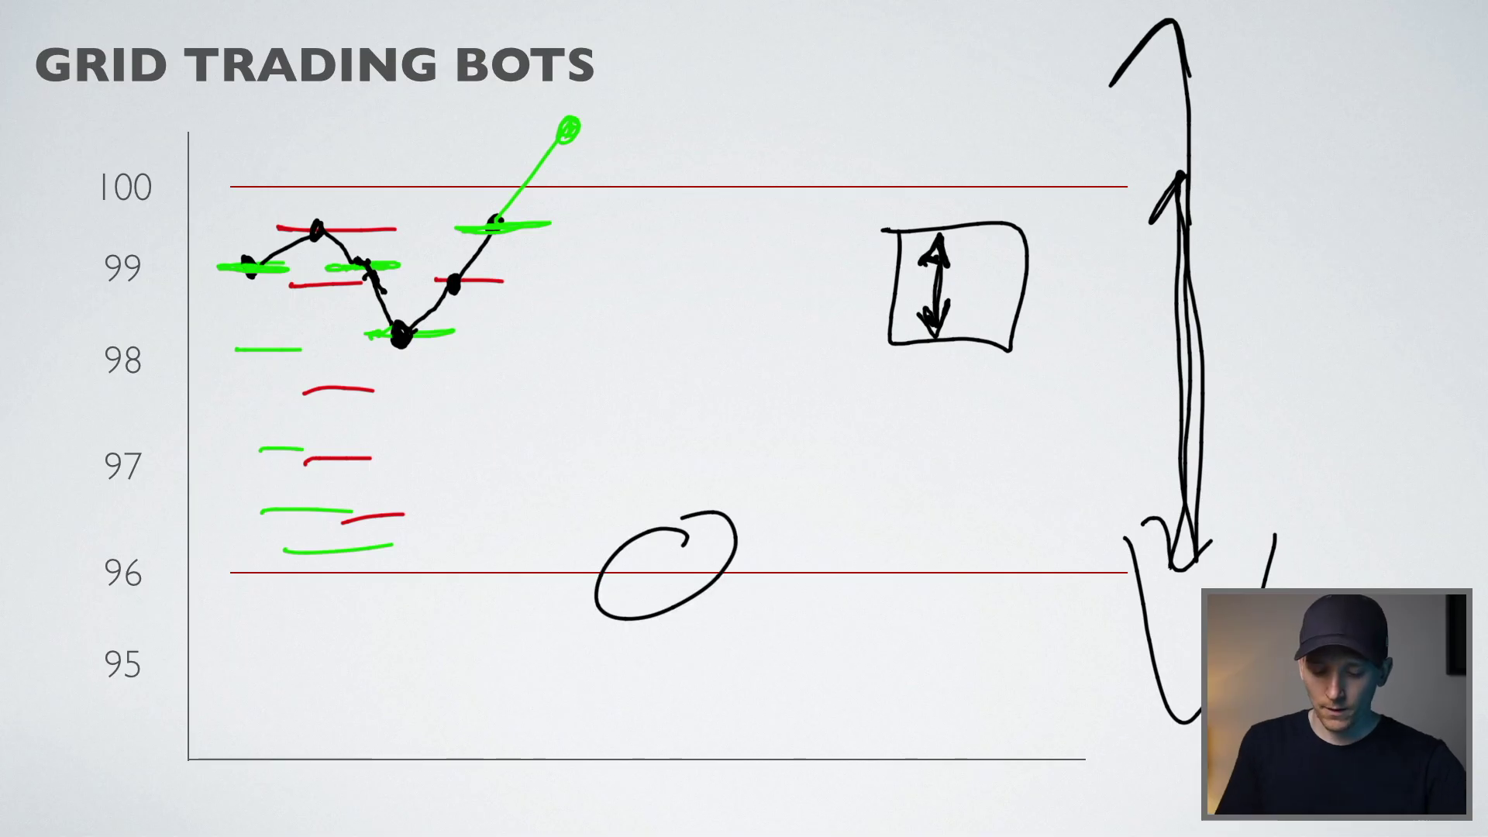
pyautogui.moveTo(632, 593); pyautogui.dragTo(772, 188)
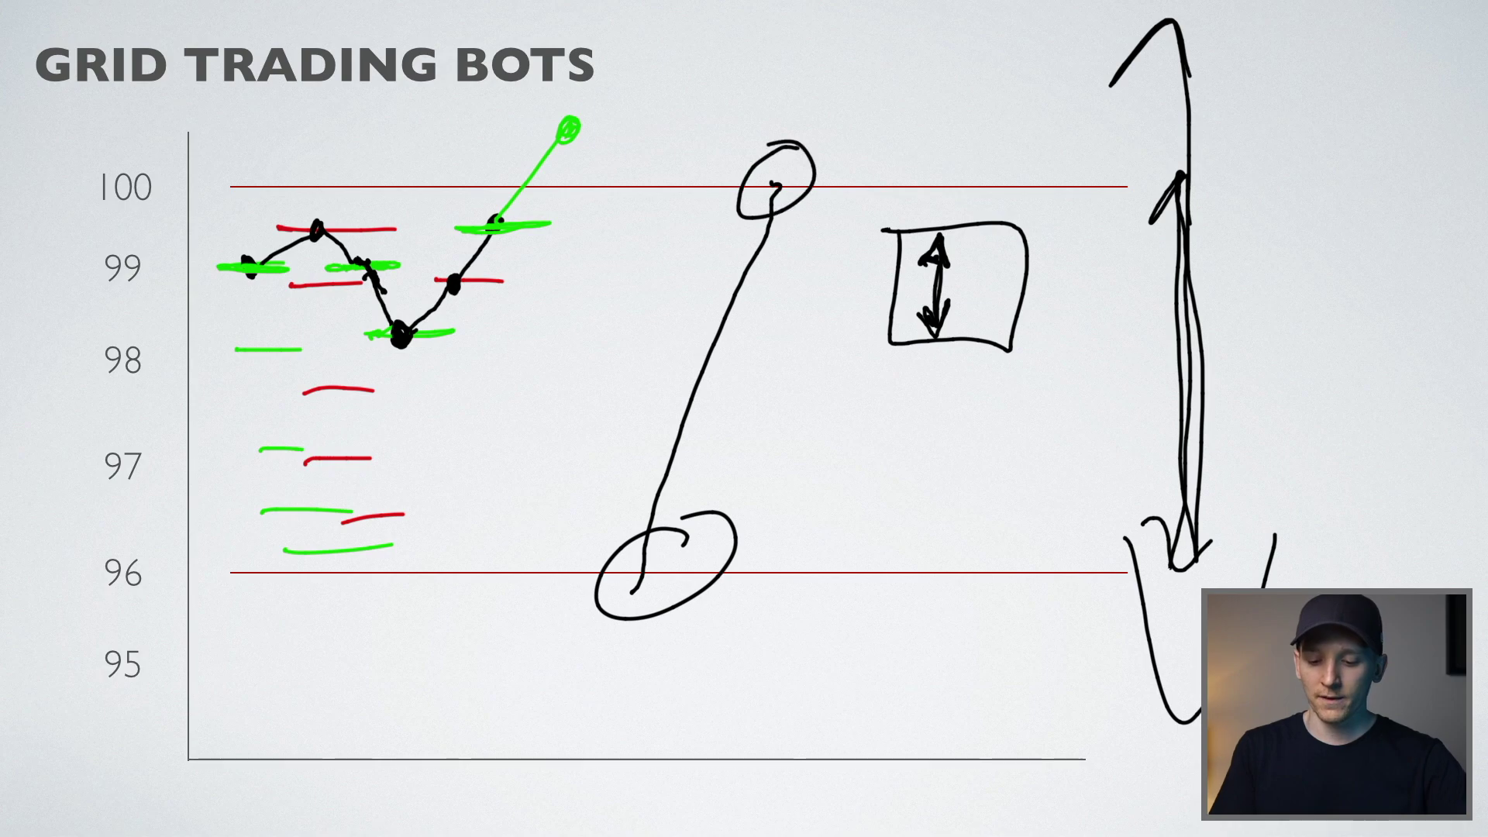
pyautogui.moveTo(696, 255); pyautogui.dragTo(813, 261)
pyautogui.moveTo(665, 293); pyautogui.dragTo(784, 285)
pyautogui.moveTo(649, 349); pyautogui.dragTo(760, 337)
pyautogui.moveTo(663, 378); pyautogui.dragTo(752, 370)
pyautogui.moveTo(640, 416); pyautogui.dragTo(739, 407)
pyautogui.moveTo(636, 448); pyautogui.dragTo(717, 436)
pyautogui.moveTo(624, 478); pyautogui.dragTo(702, 476)
pyautogui.moveTo(658, 496); pyautogui.dragTo(713, 496)
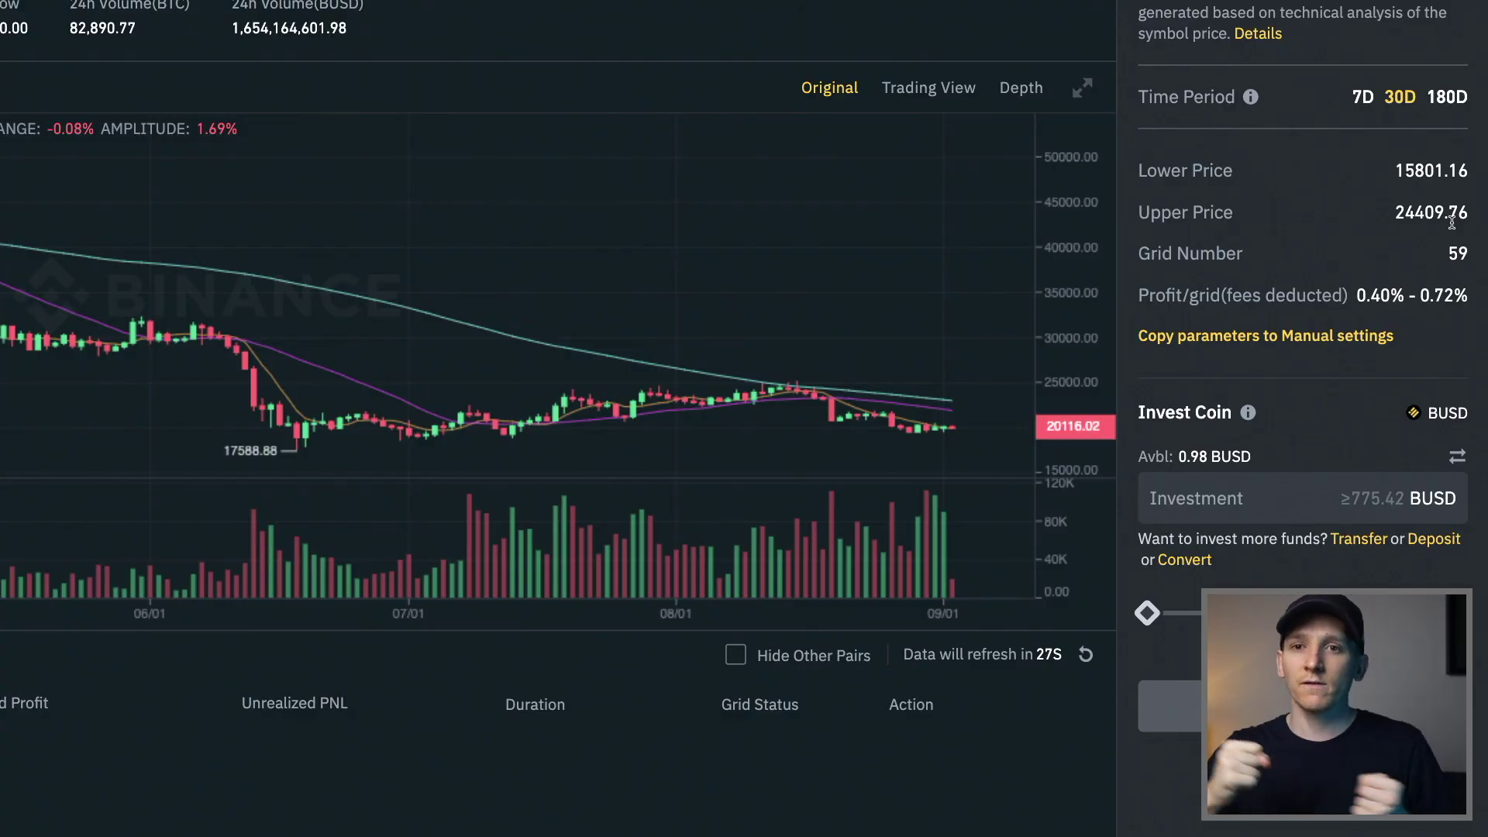
# - Check the minimum investment for the automatic spot grid and copy its recommended parameters to the manual settings
pyautogui.scroll(-1, 1318, 254)
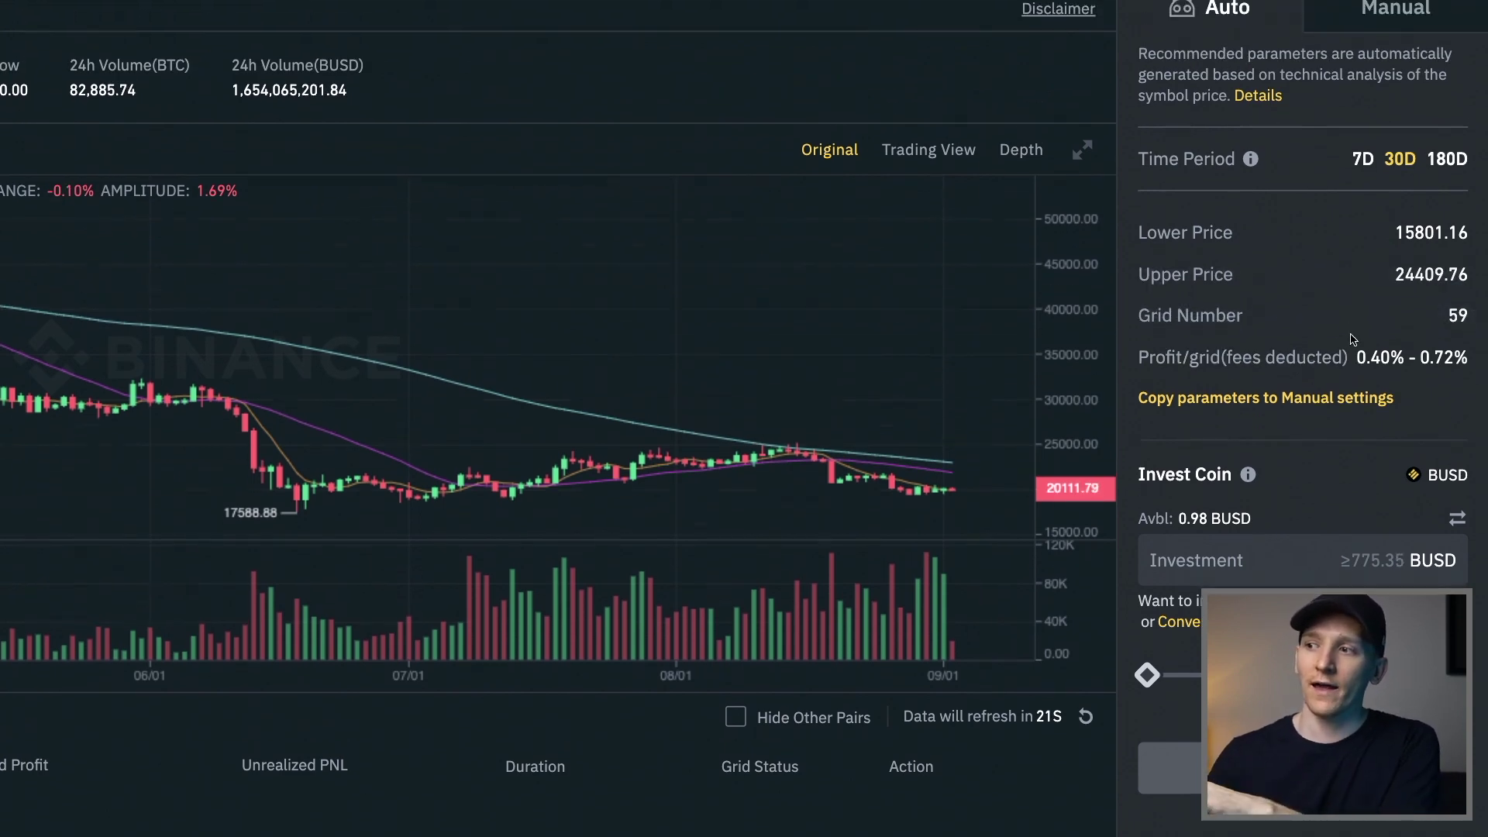
pyautogui.scroll(-3, 1353, 333)
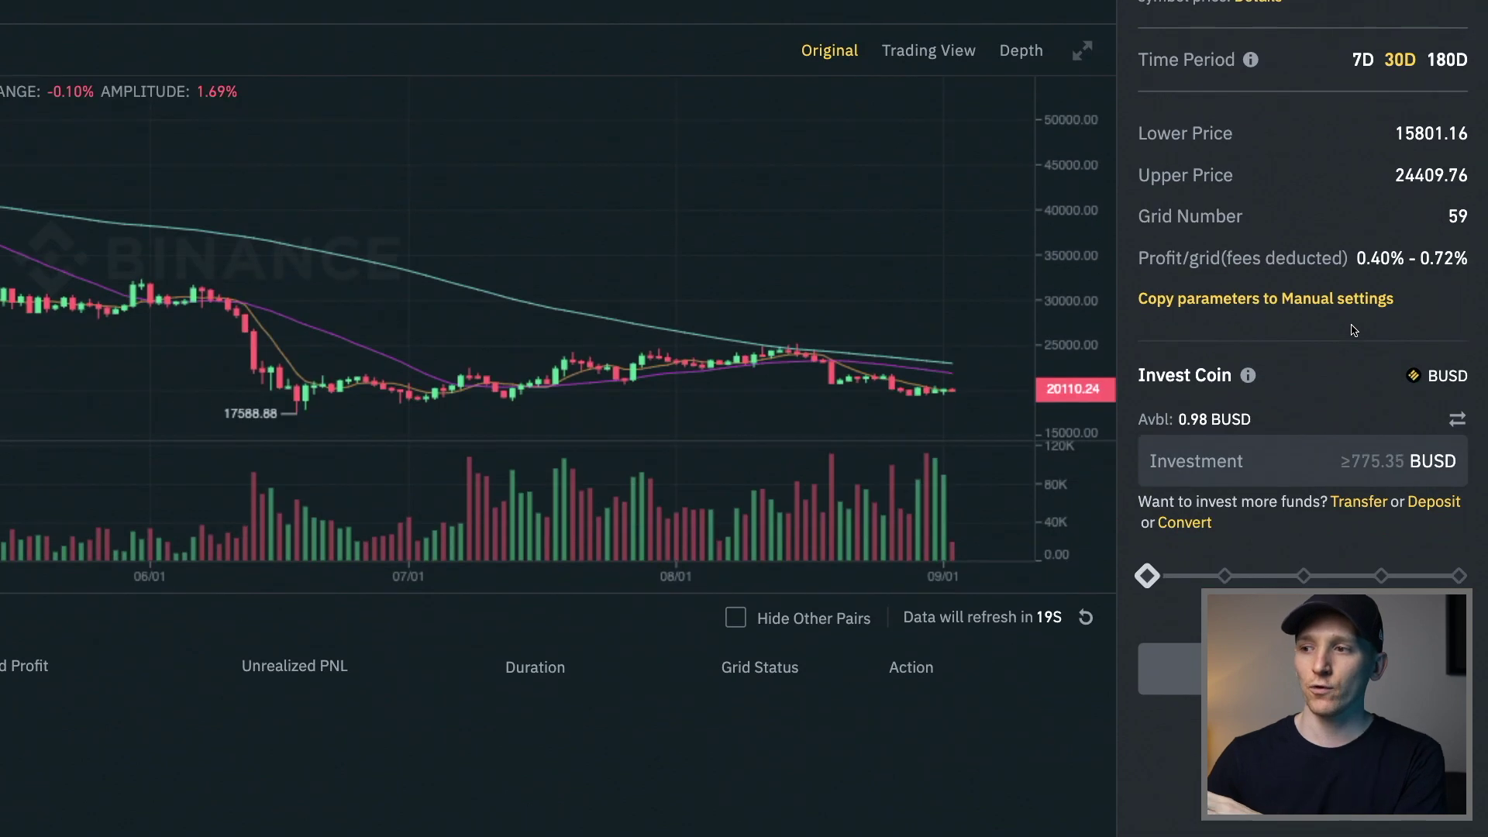
pyautogui.scroll(-1, 1353, 331)
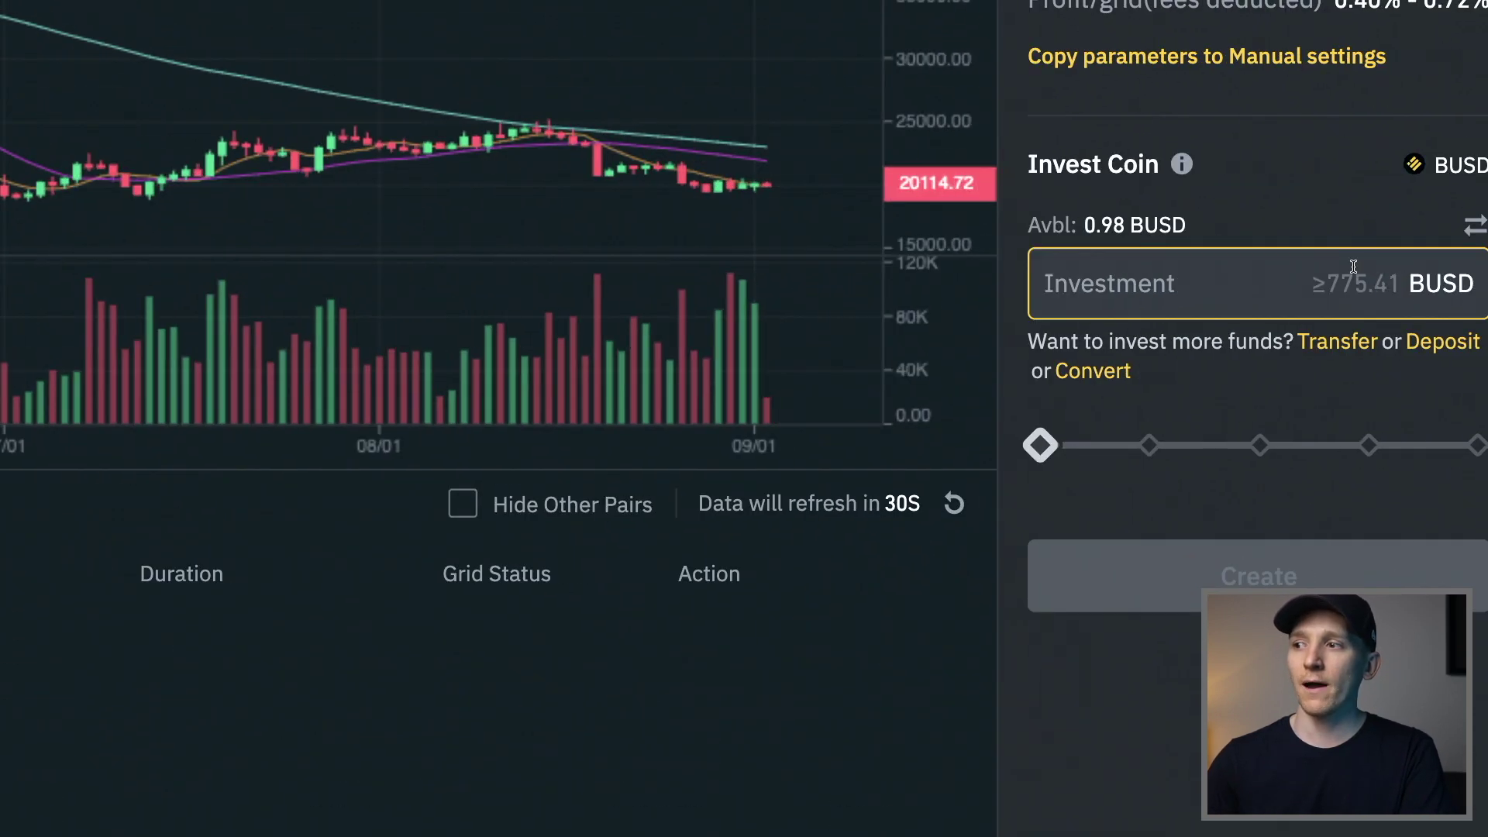
pyautogui.click(1217, 222)
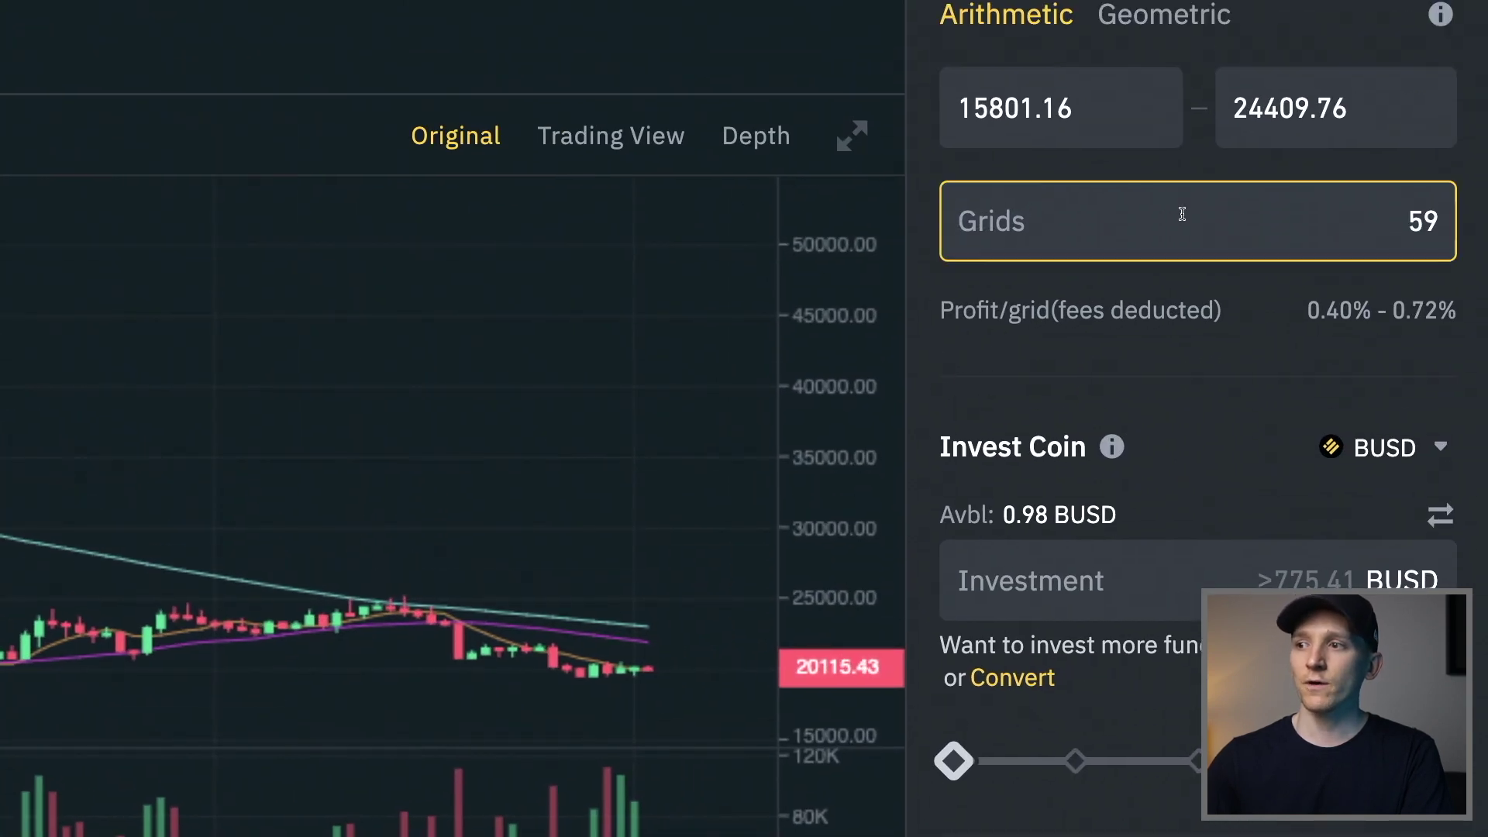
# - Set the manual spot grid's lower price limit to 15000
pyautogui.click(1120, 143)
pyautogui.click(1380, 190)
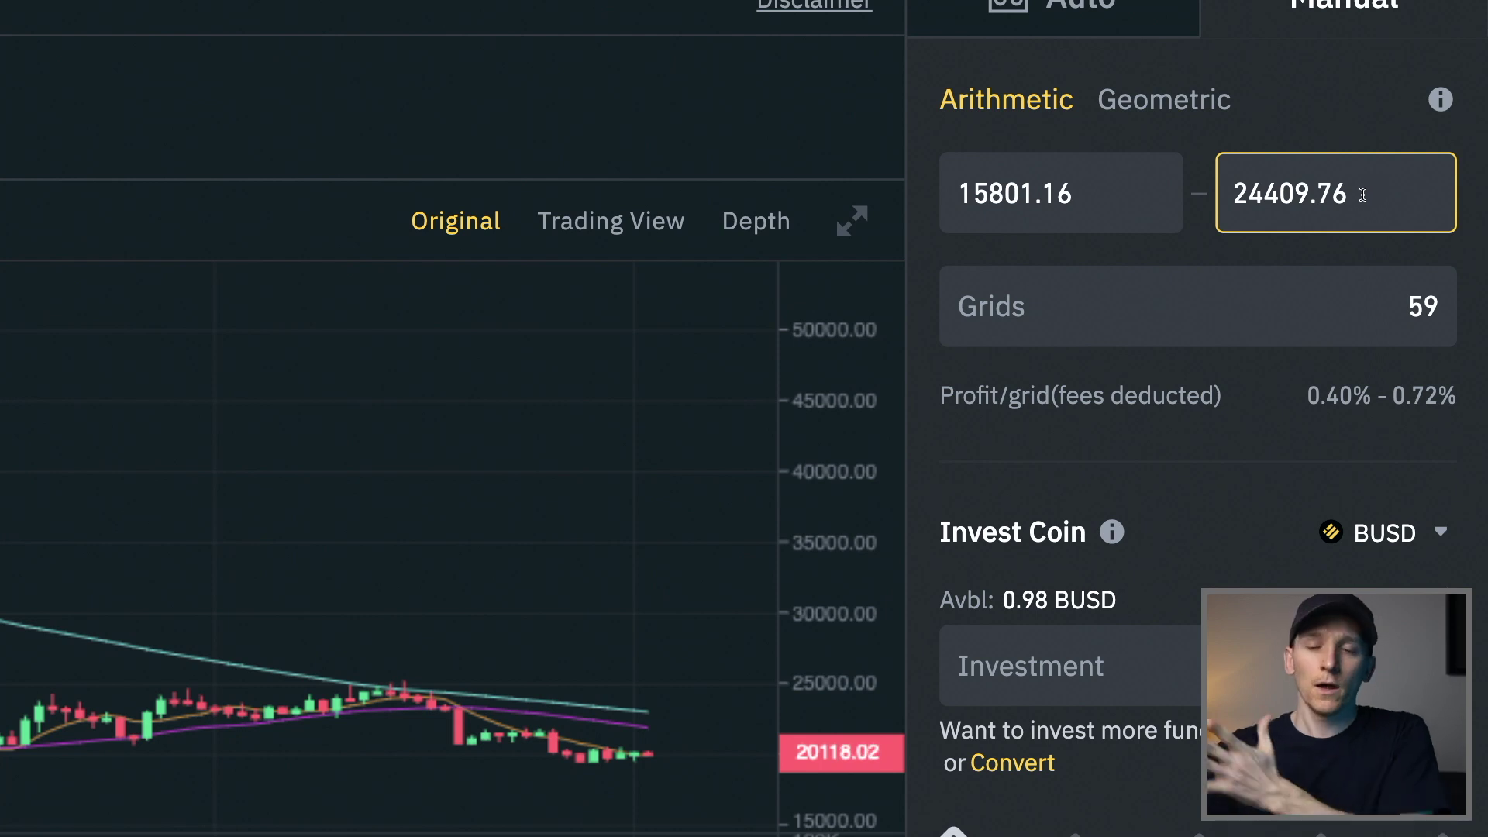
pyautogui.click(1101, 194)
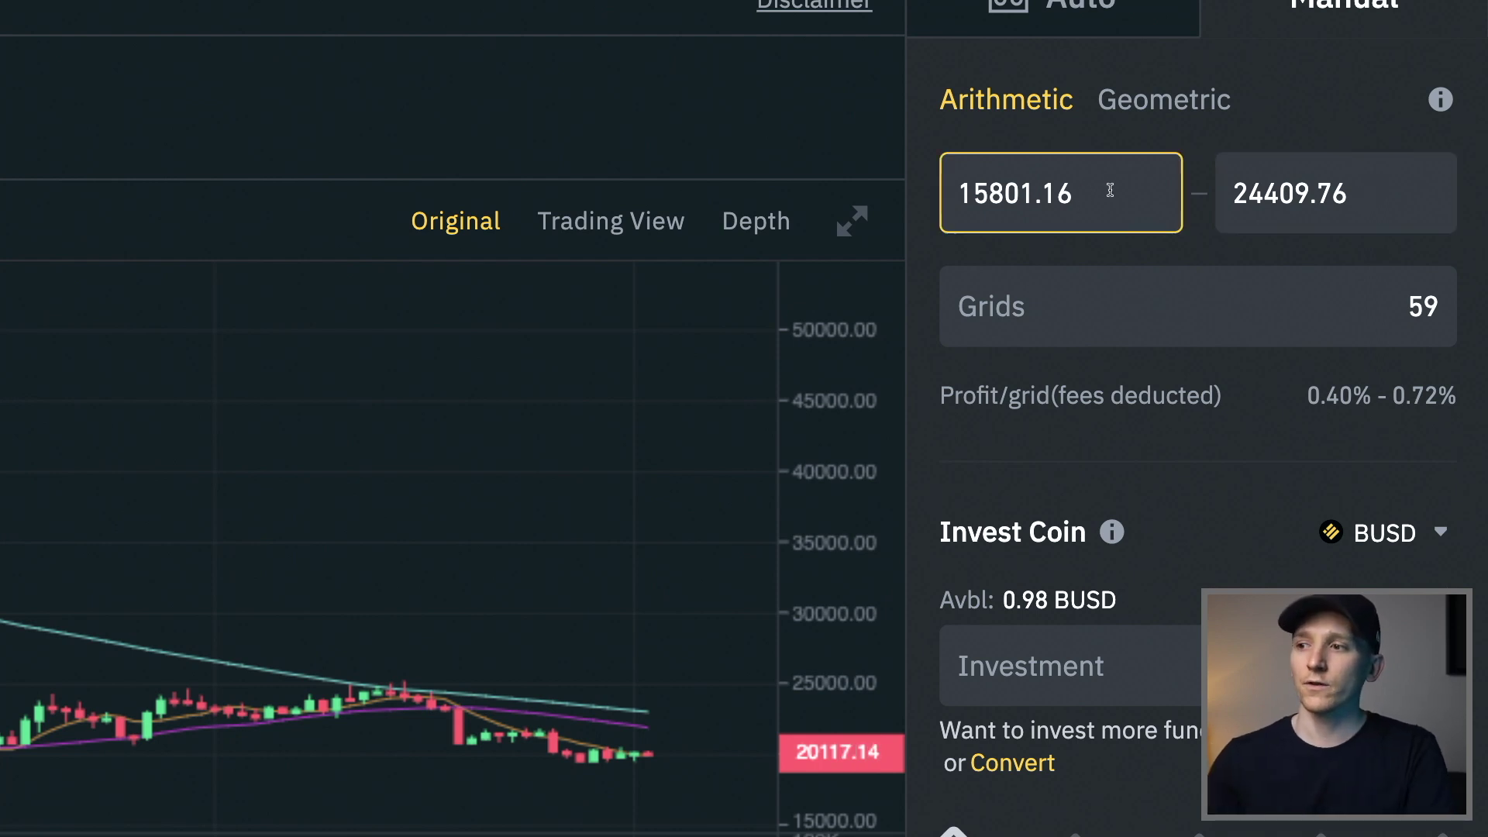
pyautogui.moveTo(1113, 189); pyautogui.dragTo(955, 194)
pyautogui.write('200000')
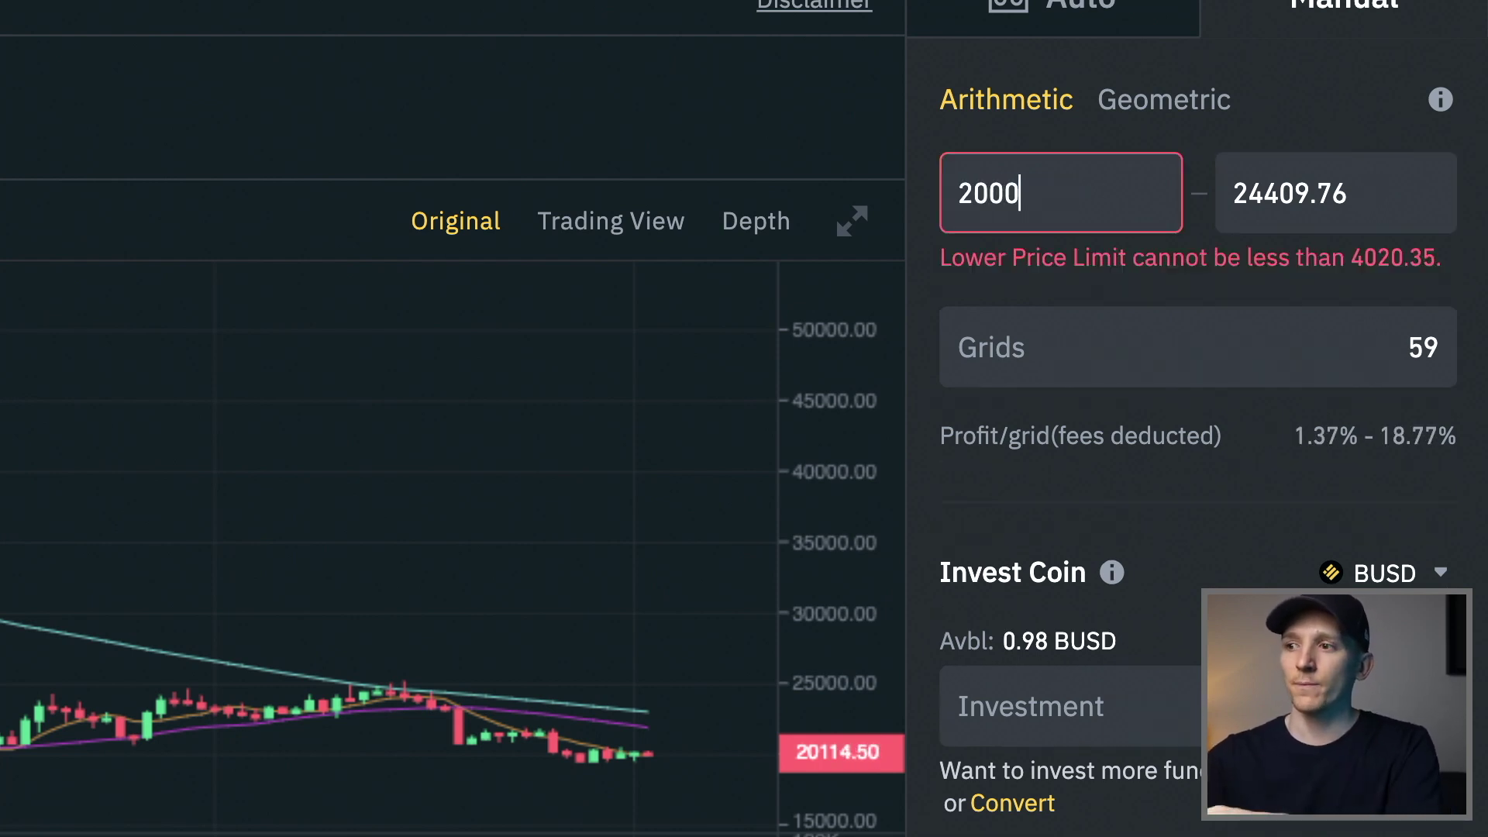
pyautogui.press('BackSpace')
pyautogui.press('BackSpace')
pyautogui.press('BackSpace')
pyautogui.press('BackSpace')
pyautogui.press('BackSpace')
pyautogui.press('BackSpace')
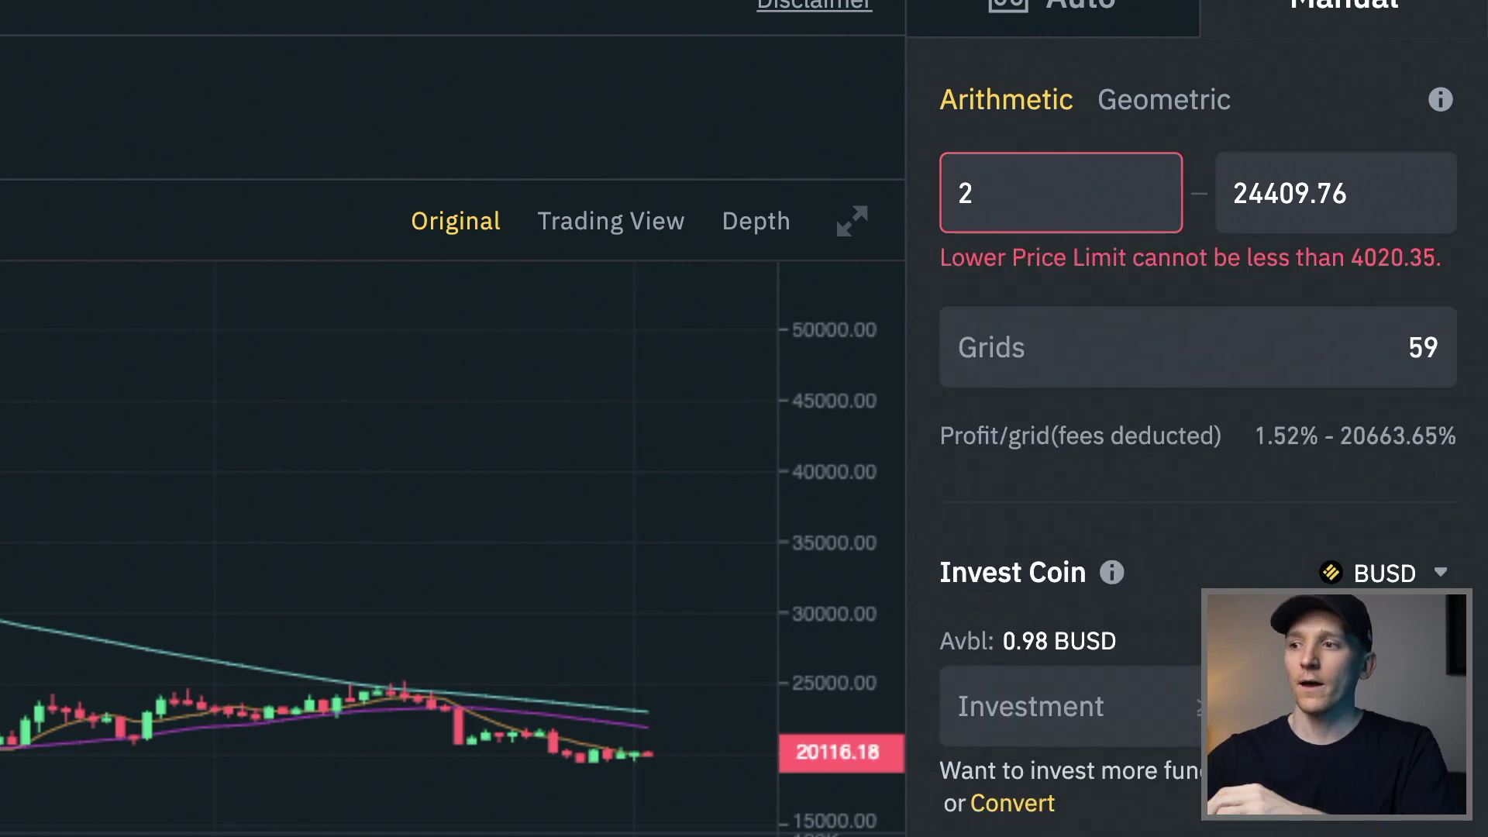
pyautogui.write('15000')
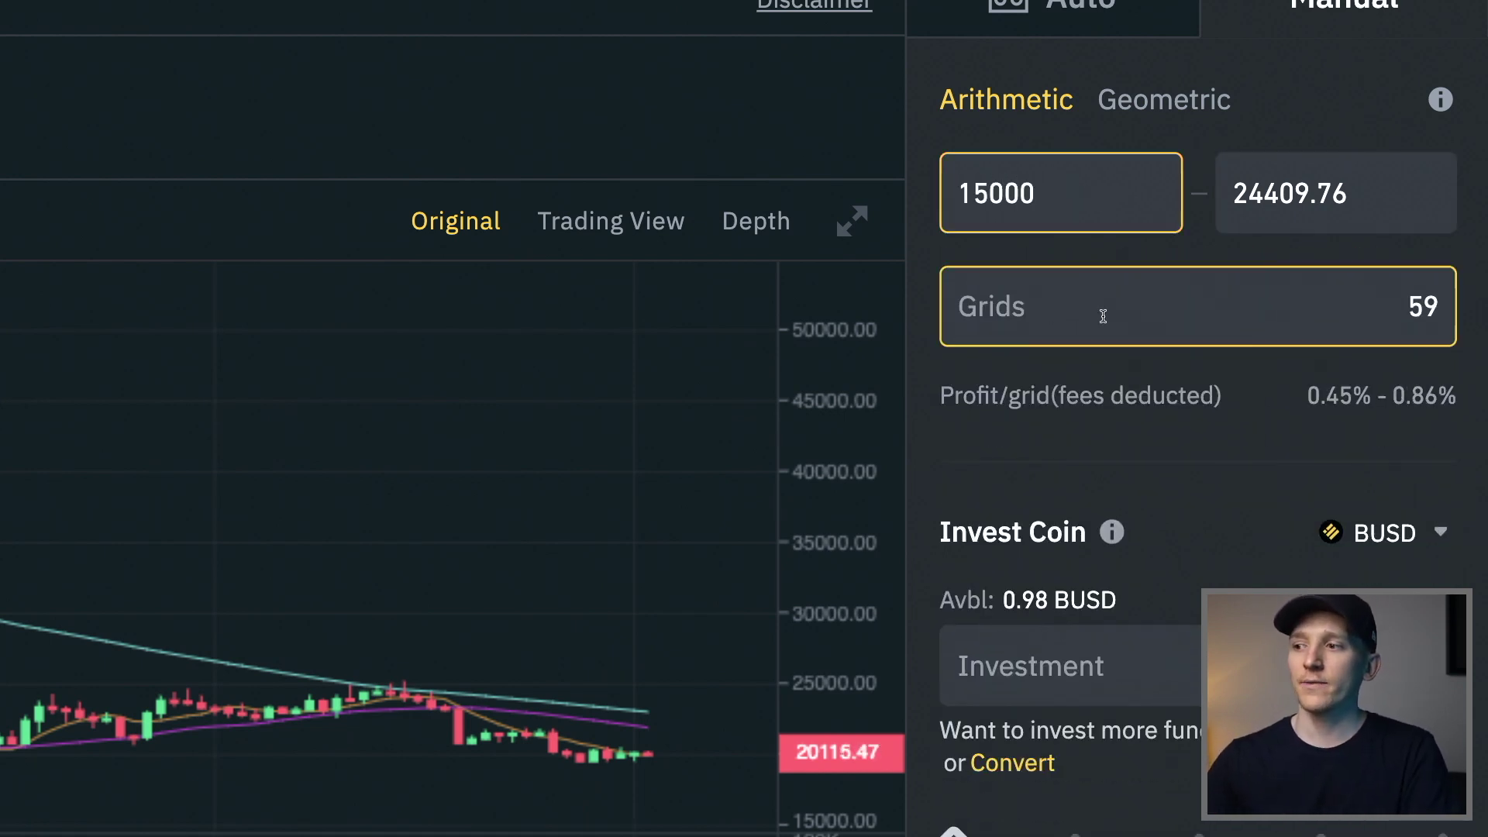
# - Review the manual grid's investment amount section and its advanced grid trigger and stop trigger options
pyautogui.scroll(-2, 1103, 314)
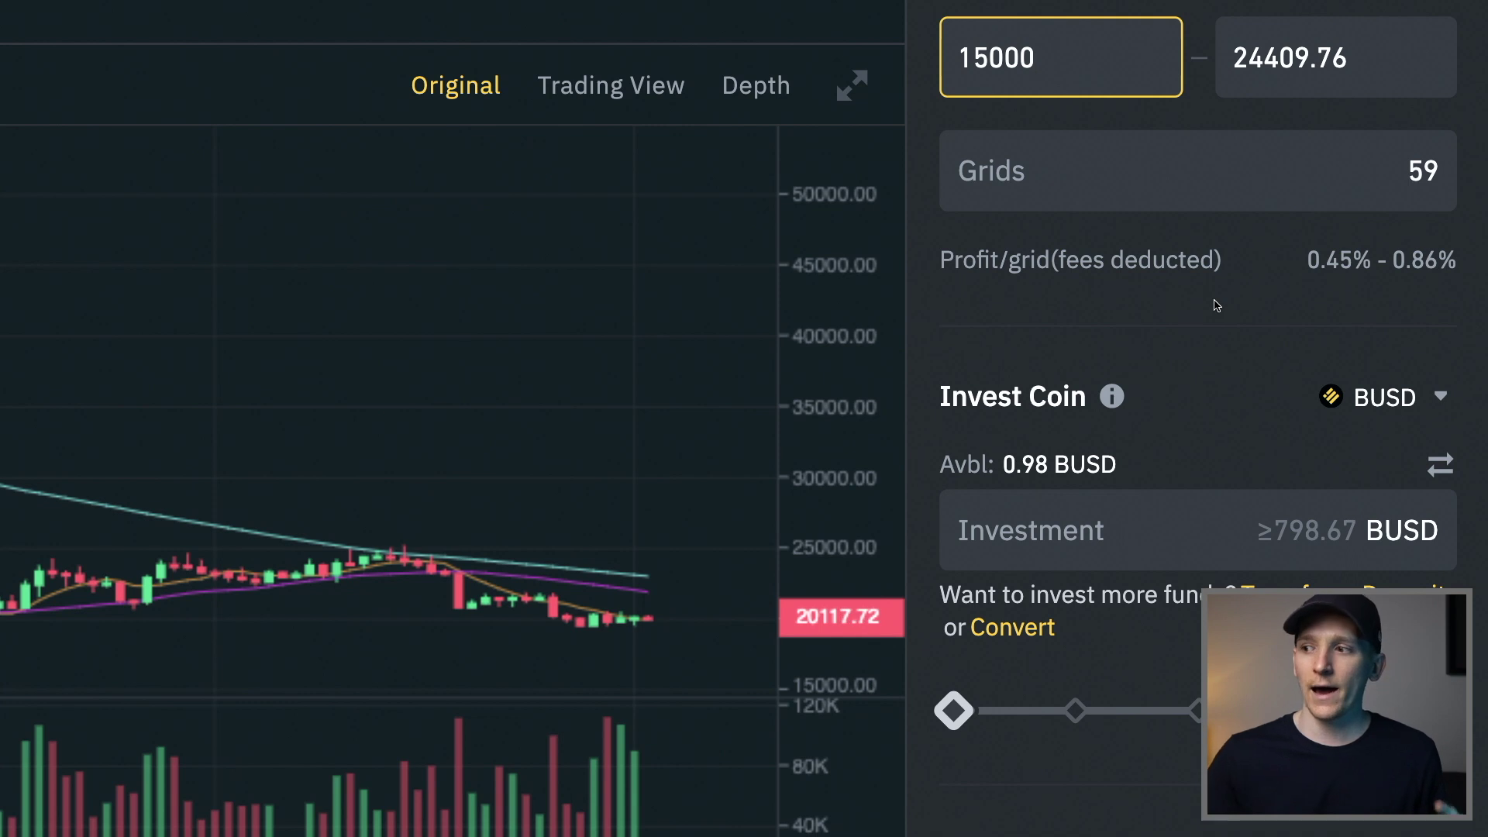
pyautogui.scroll(-2, 1249, 305)
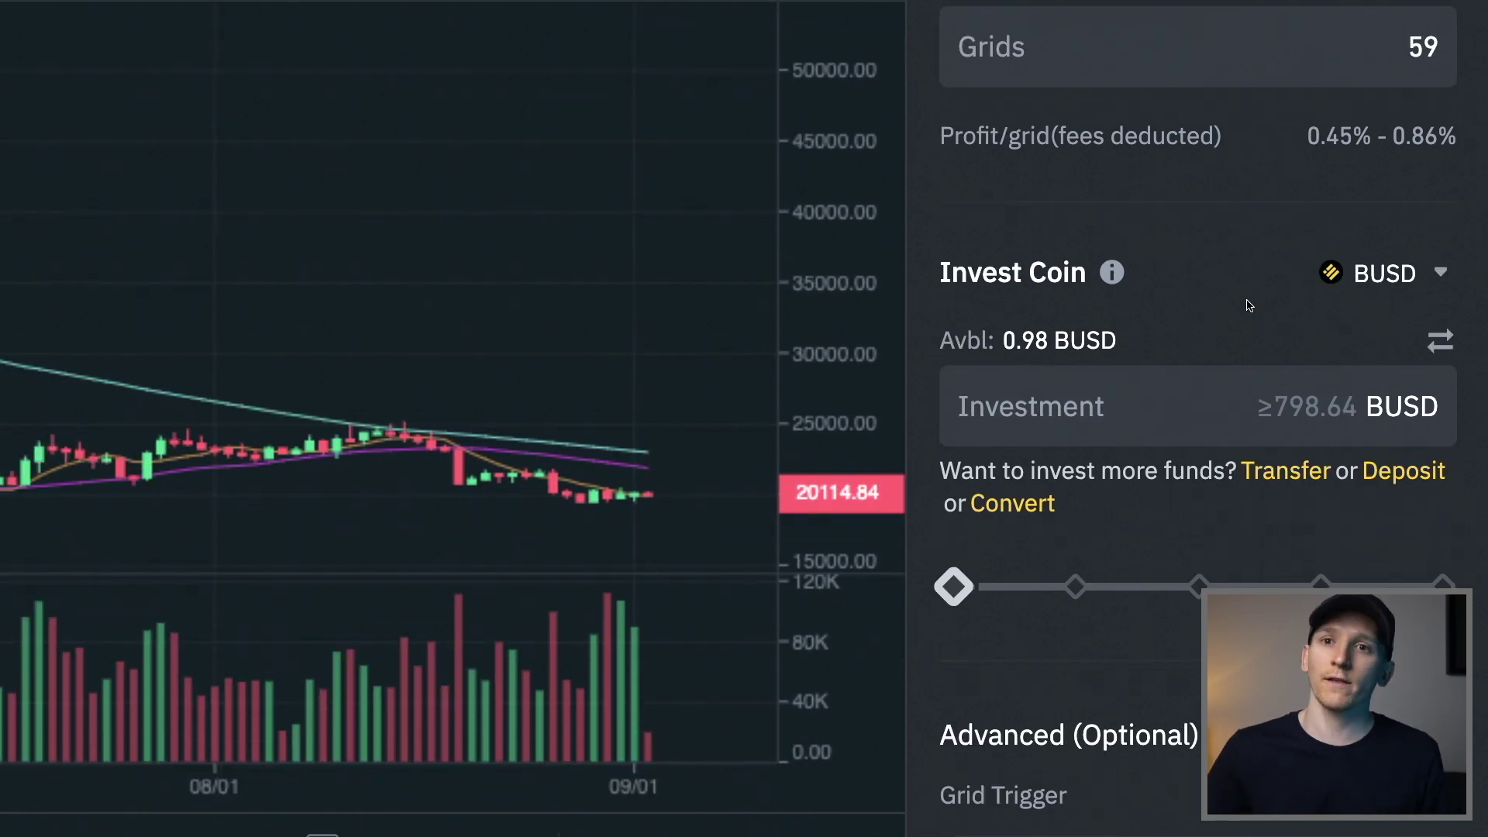
pyautogui.scroll(-1, 1194, 285)
pyautogui.scroll(-6, 1193, 286)
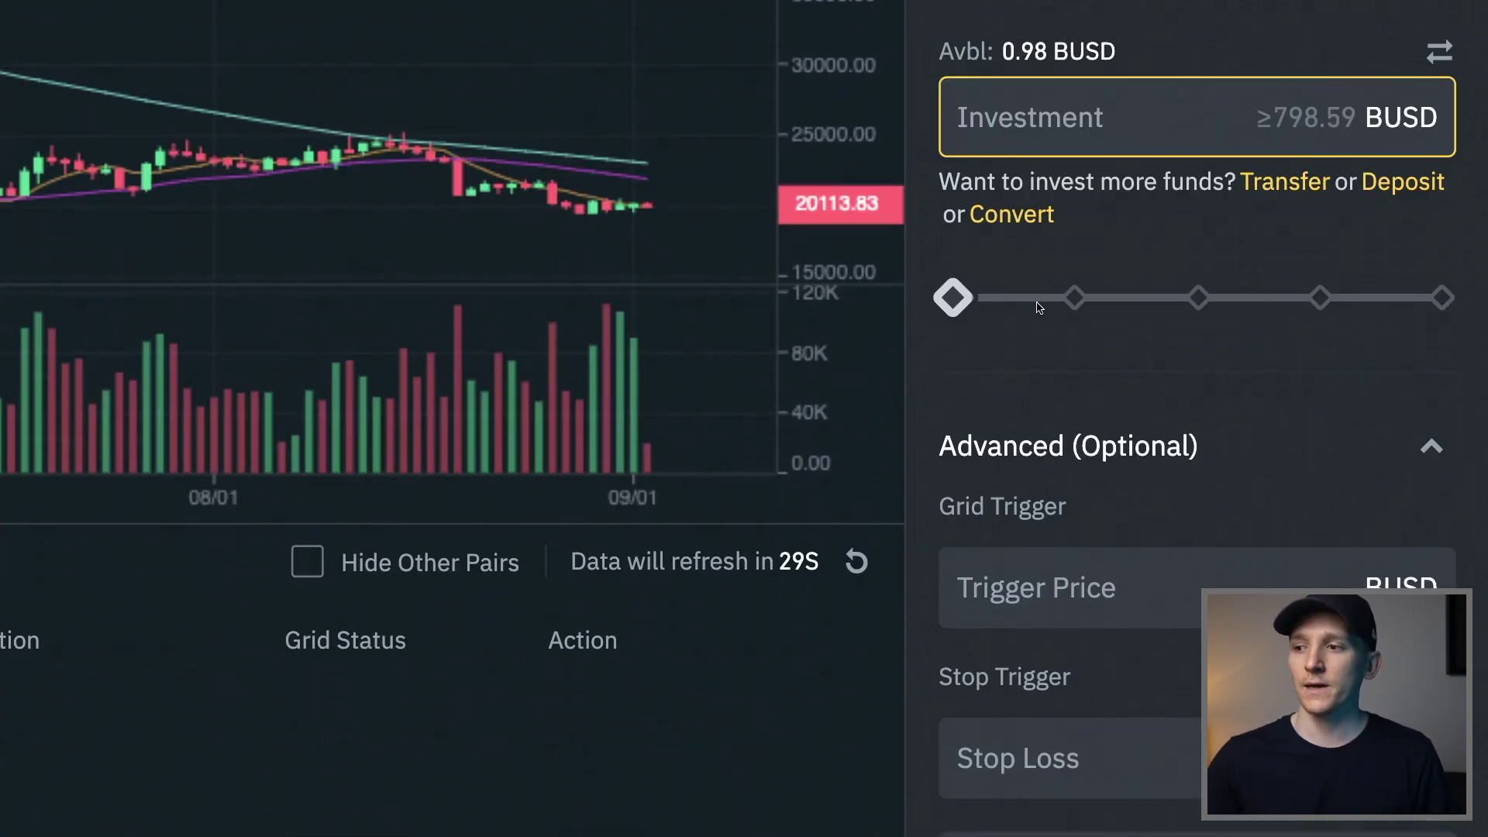
pyautogui.scroll(2, 1043, 263)
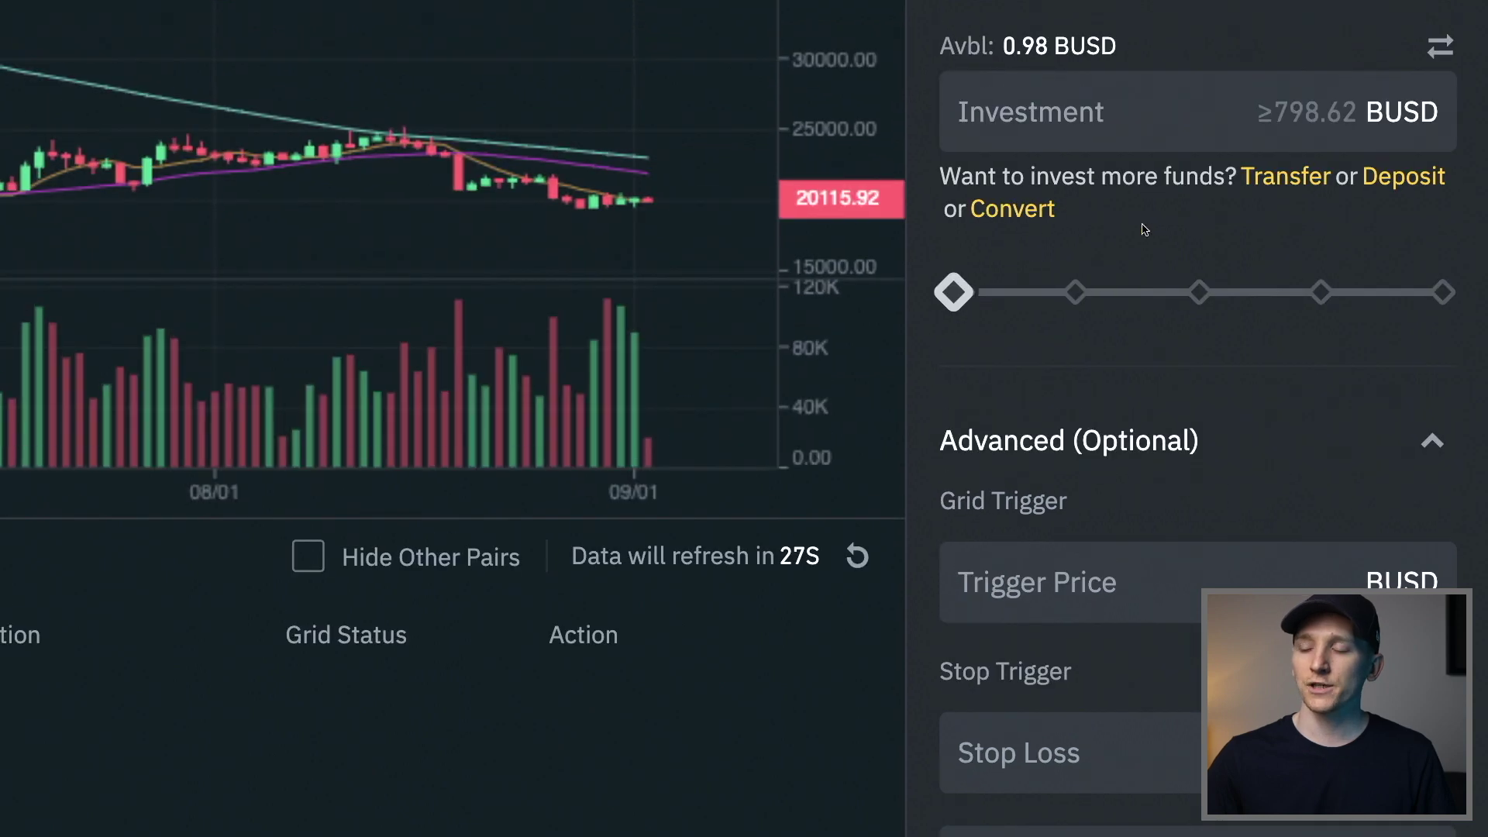
# - Try a grid trigger price of 19000 BUSD for the manual spot grid, and clear the field again
pyautogui.scroll(-5, 1142, 228)
pyautogui.click(998, 199)
pyautogui.scroll(4, 1054, 232)
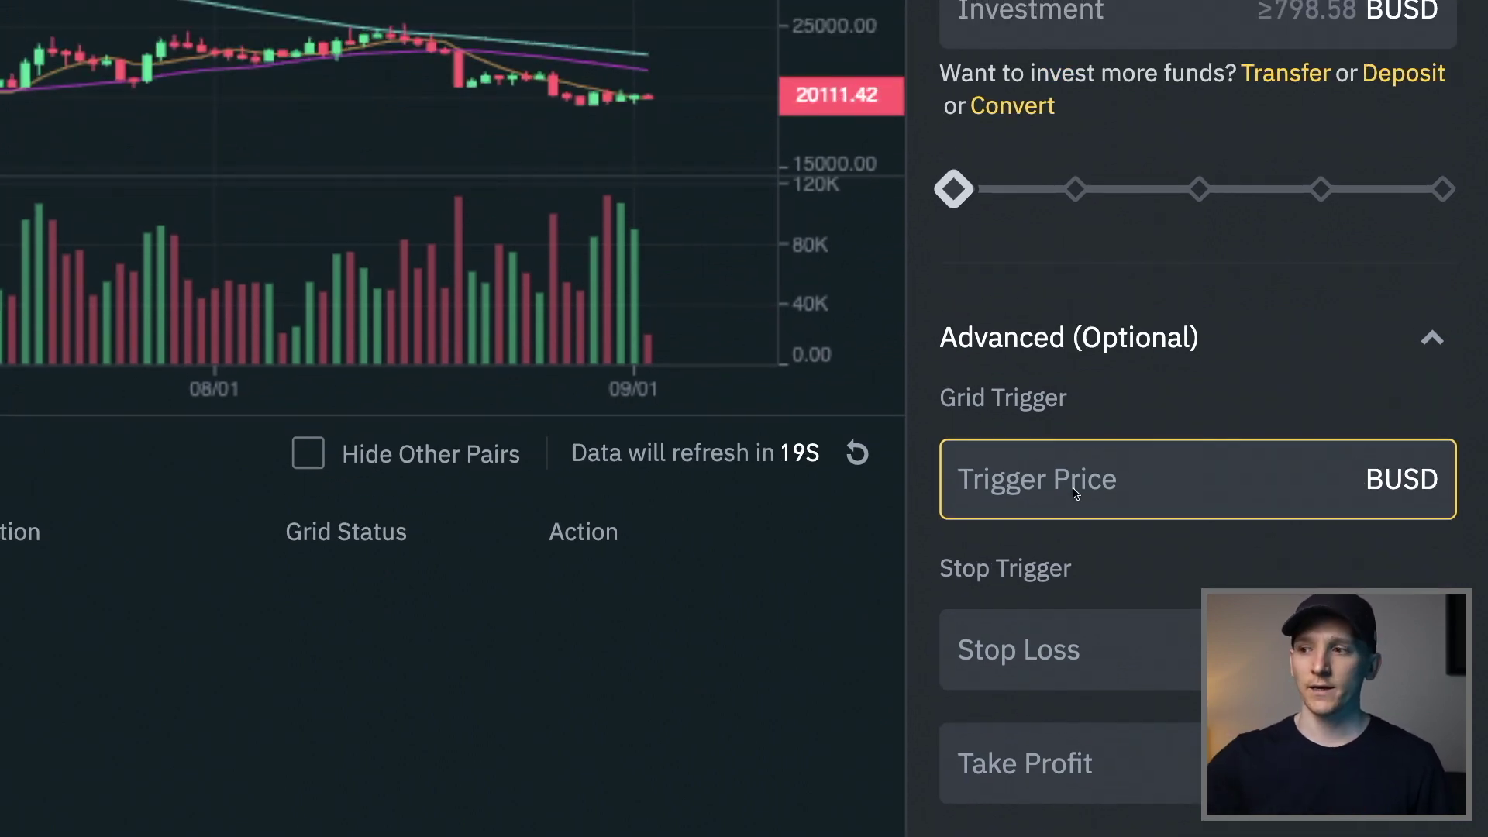
pyautogui.scroll(2, 1076, 493)
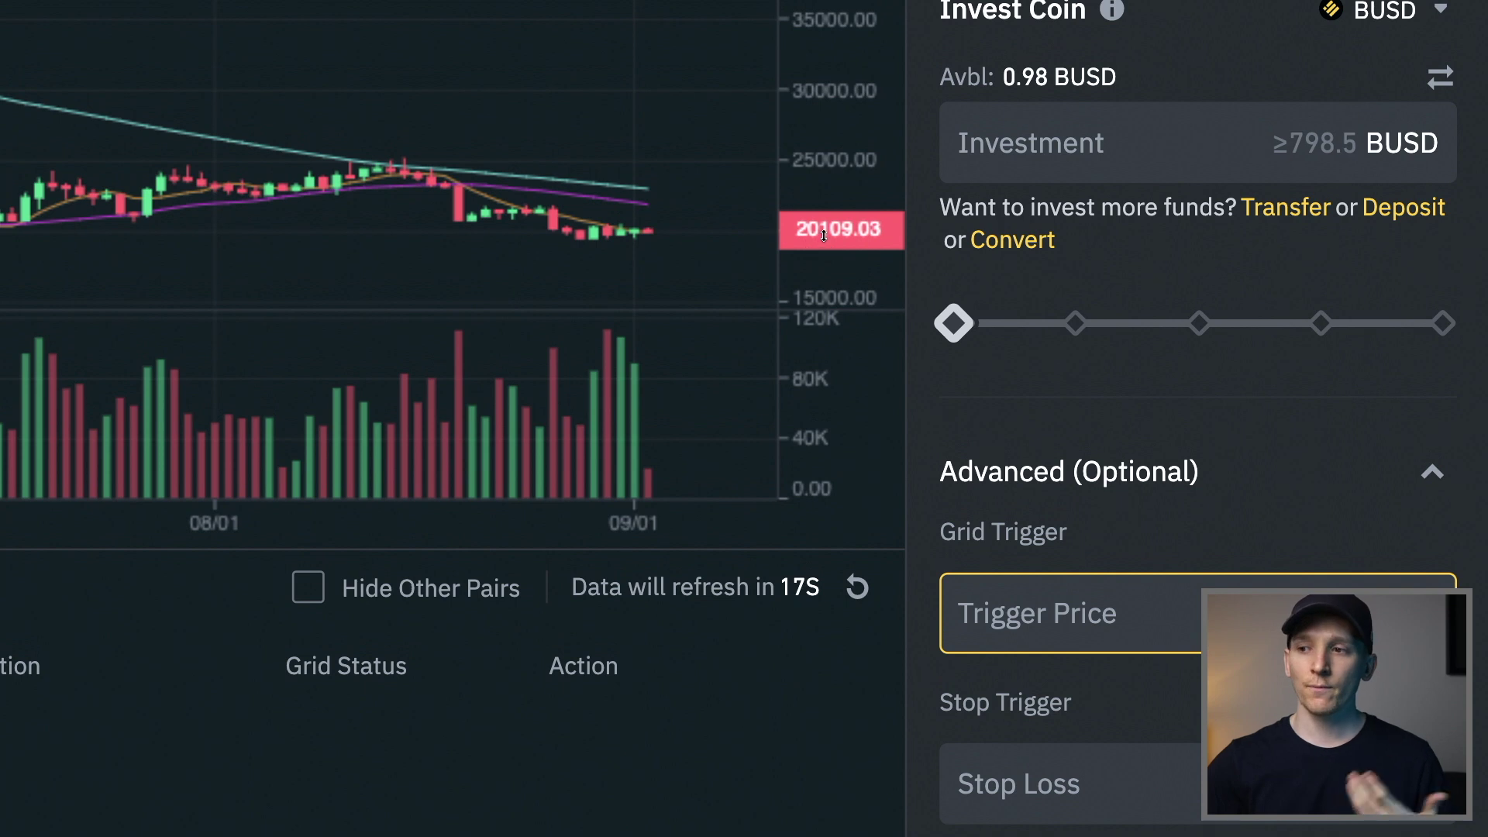
pyautogui.scroll(-1, 1016, 491)
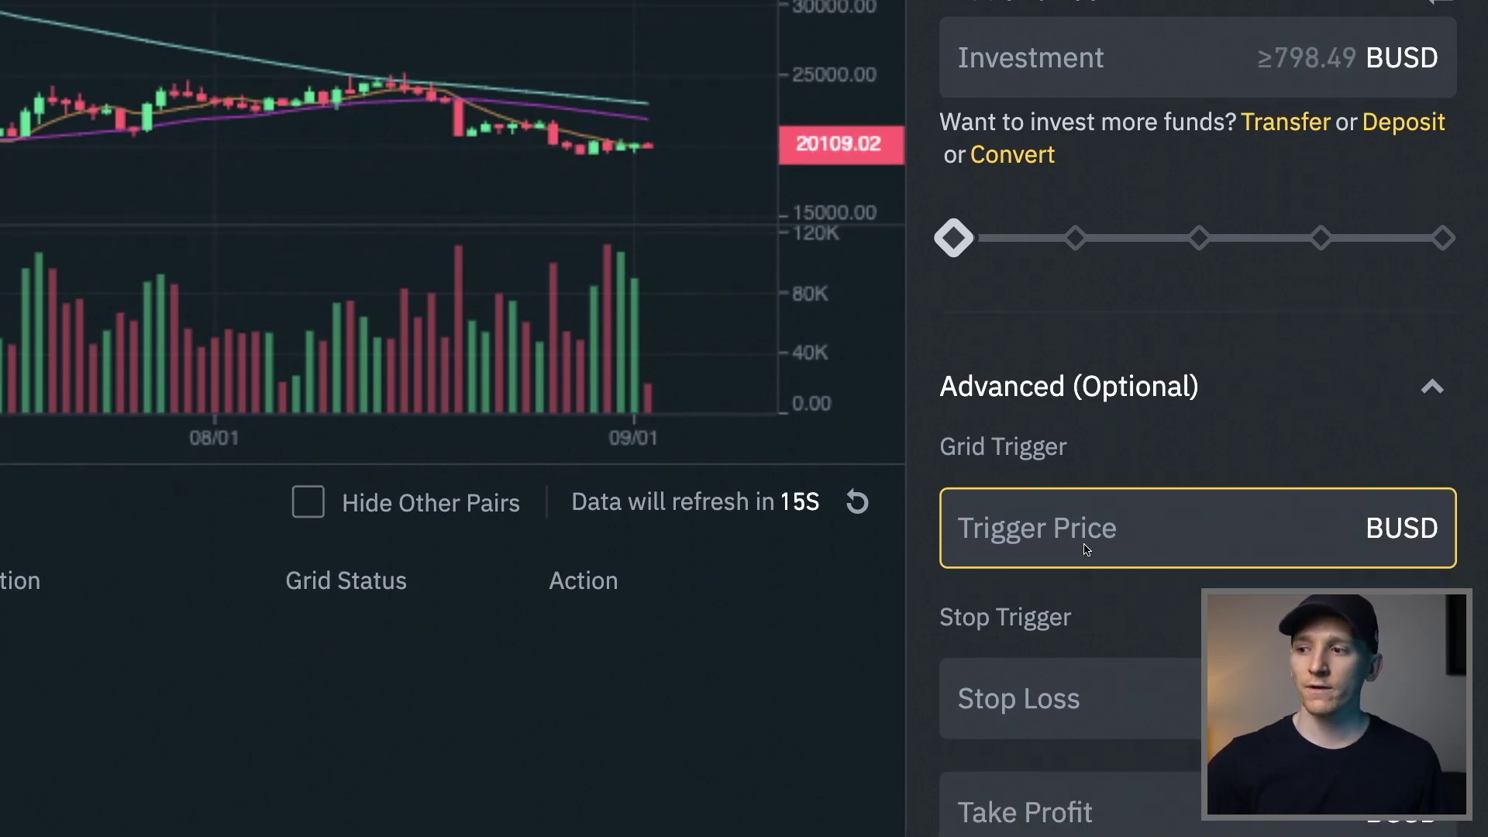
pyautogui.write('19')
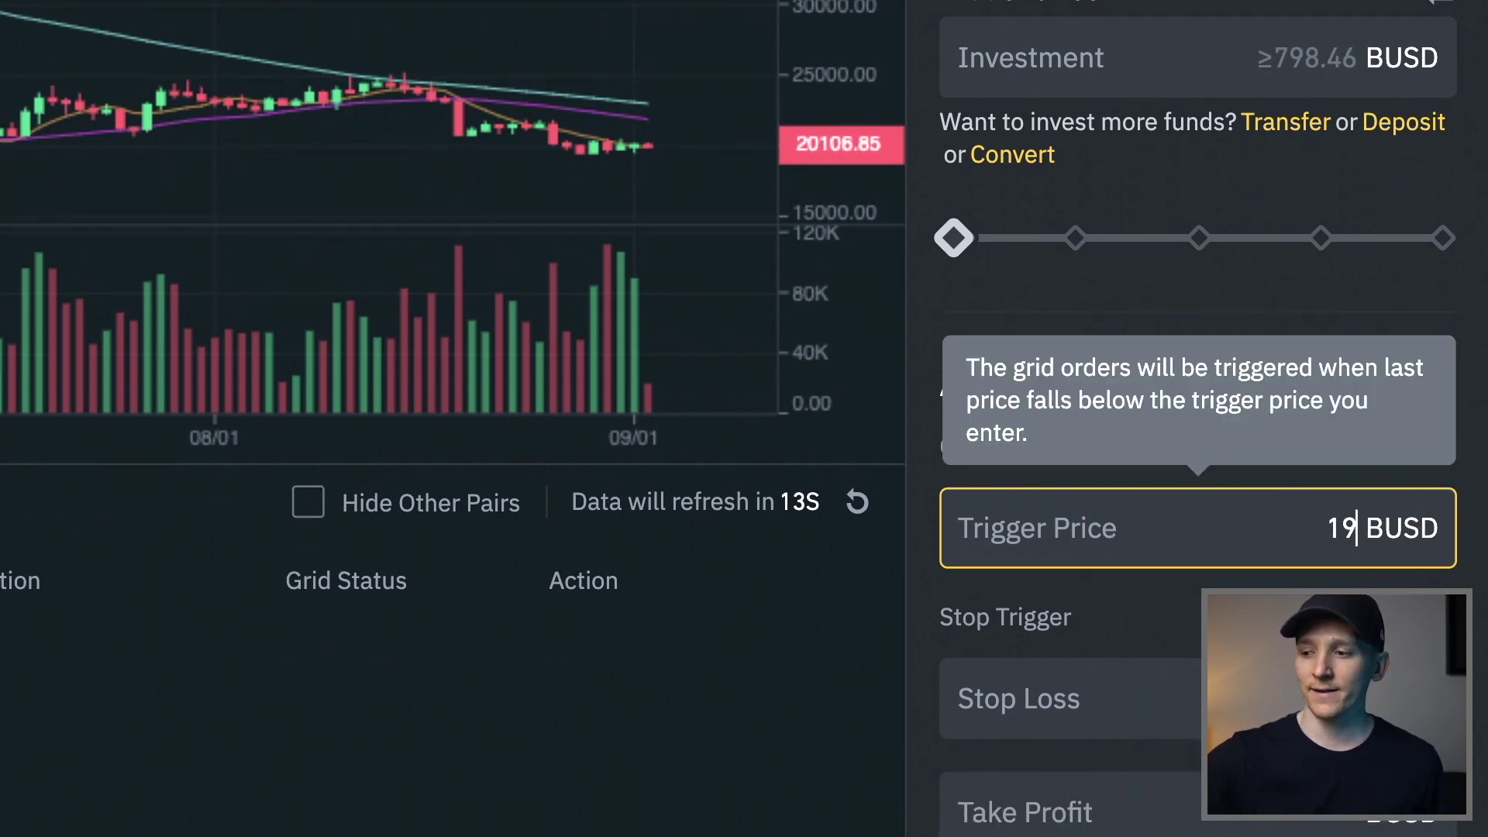
pyautogui.write('000')
pyautogui.press('BackSpace')
pyautogui.press('BackSpace')
pyautogui.press('BackSpace')
pyautogui.press('BackSpace')
pyautogui.press('BackSpace')
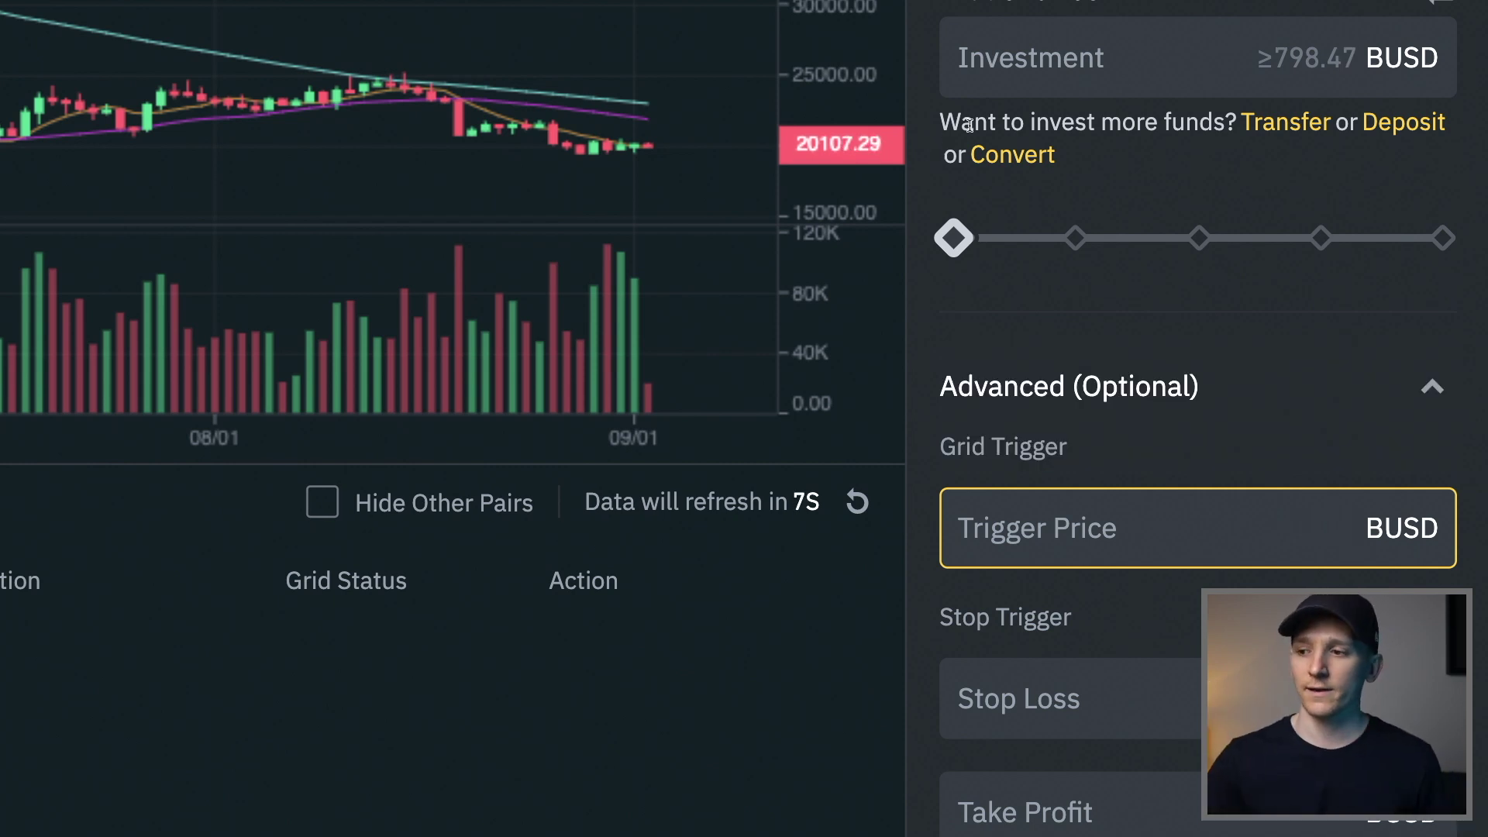
# - Examine the manual spot grid's stop loss, take profit and sell-all-base-coins options together with its investment amount section
pyautogui.scroll(-2, 969, 124)
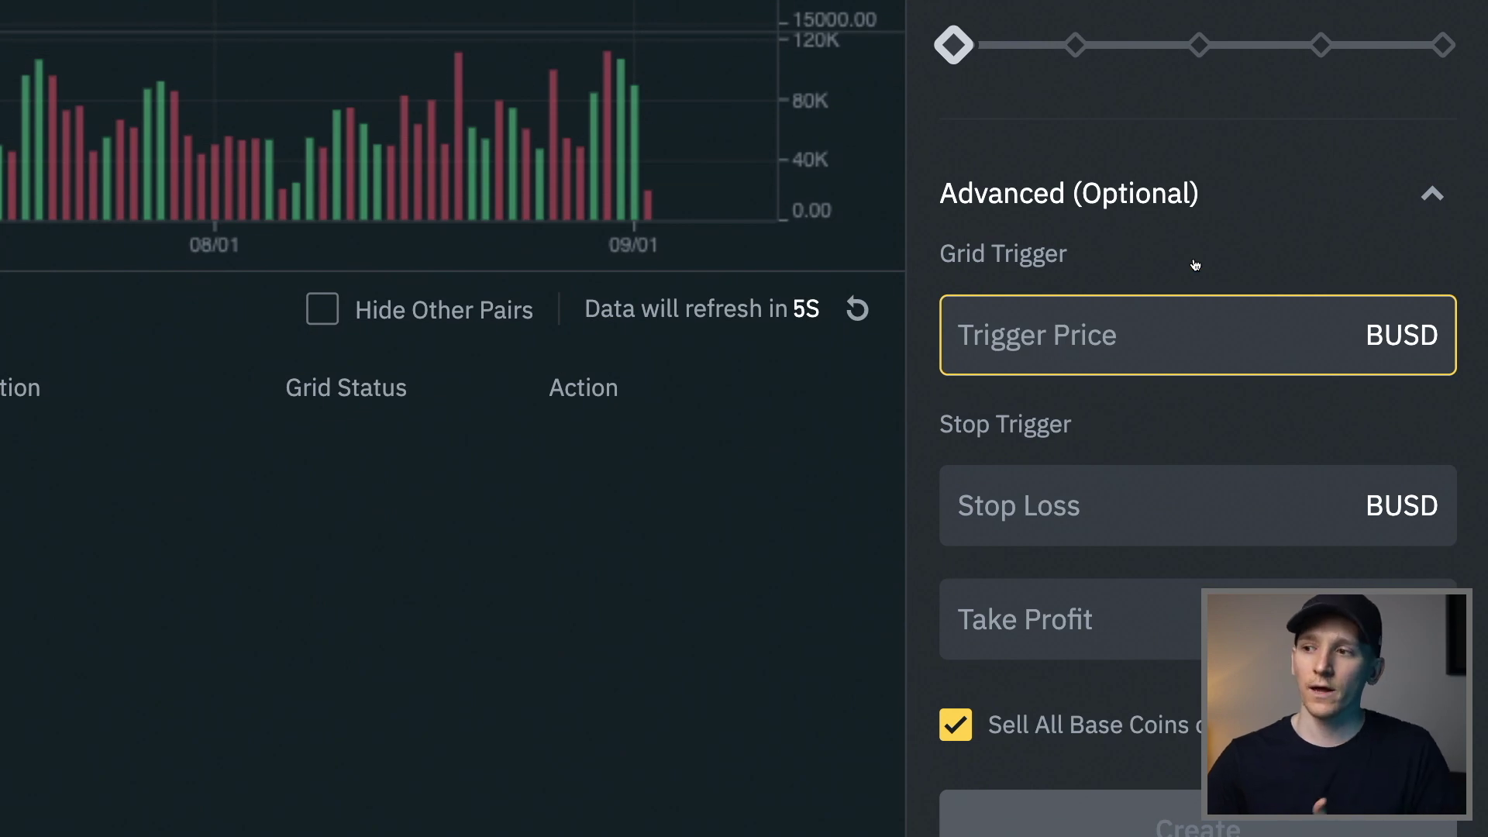
pyautogui.scroll(-1, 1194, 265)
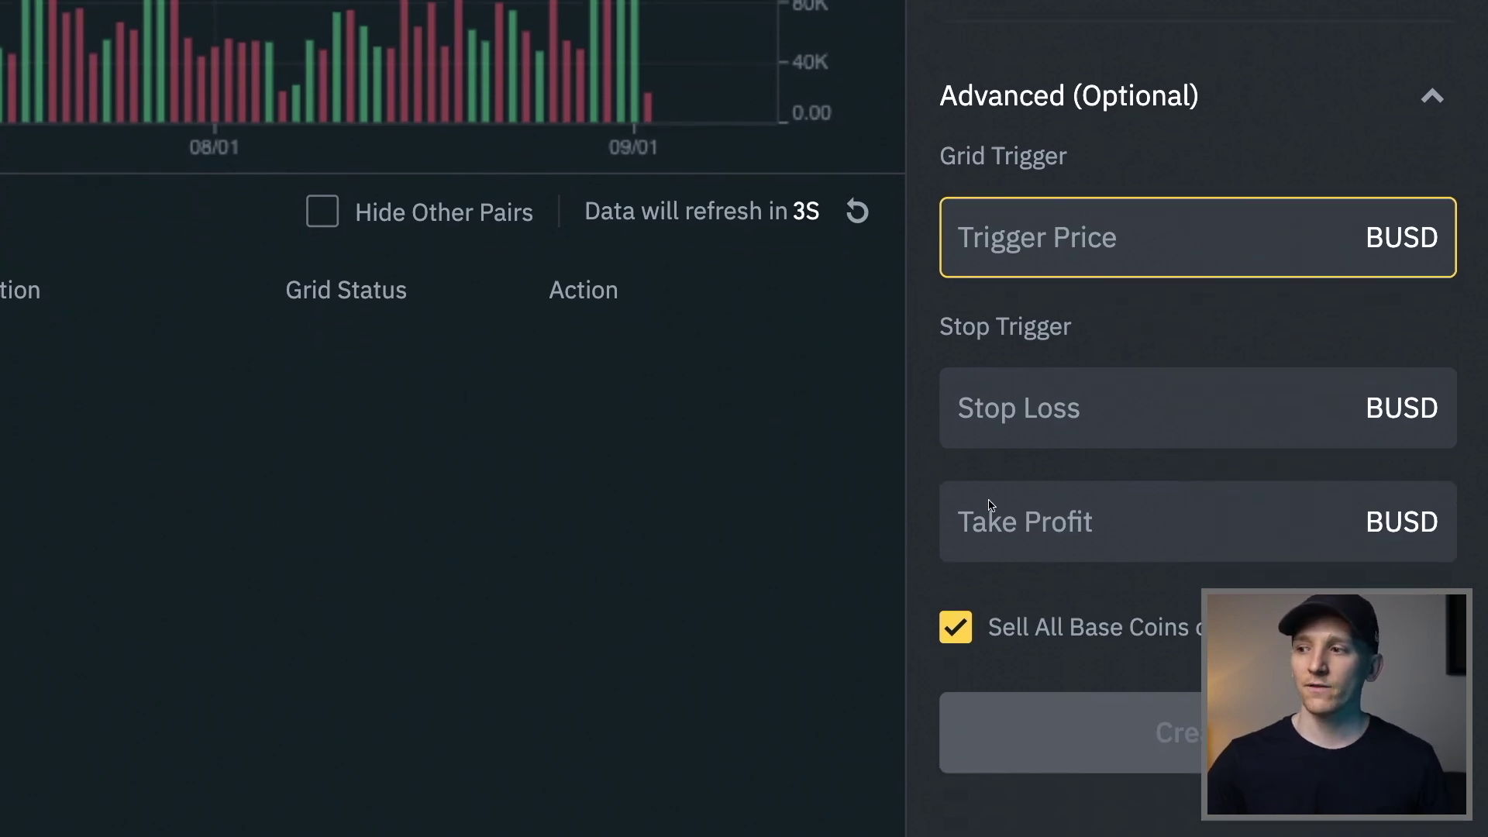
pyautogui.click(1017, 451)
pyautogui.scroll(7, 1031, 434)
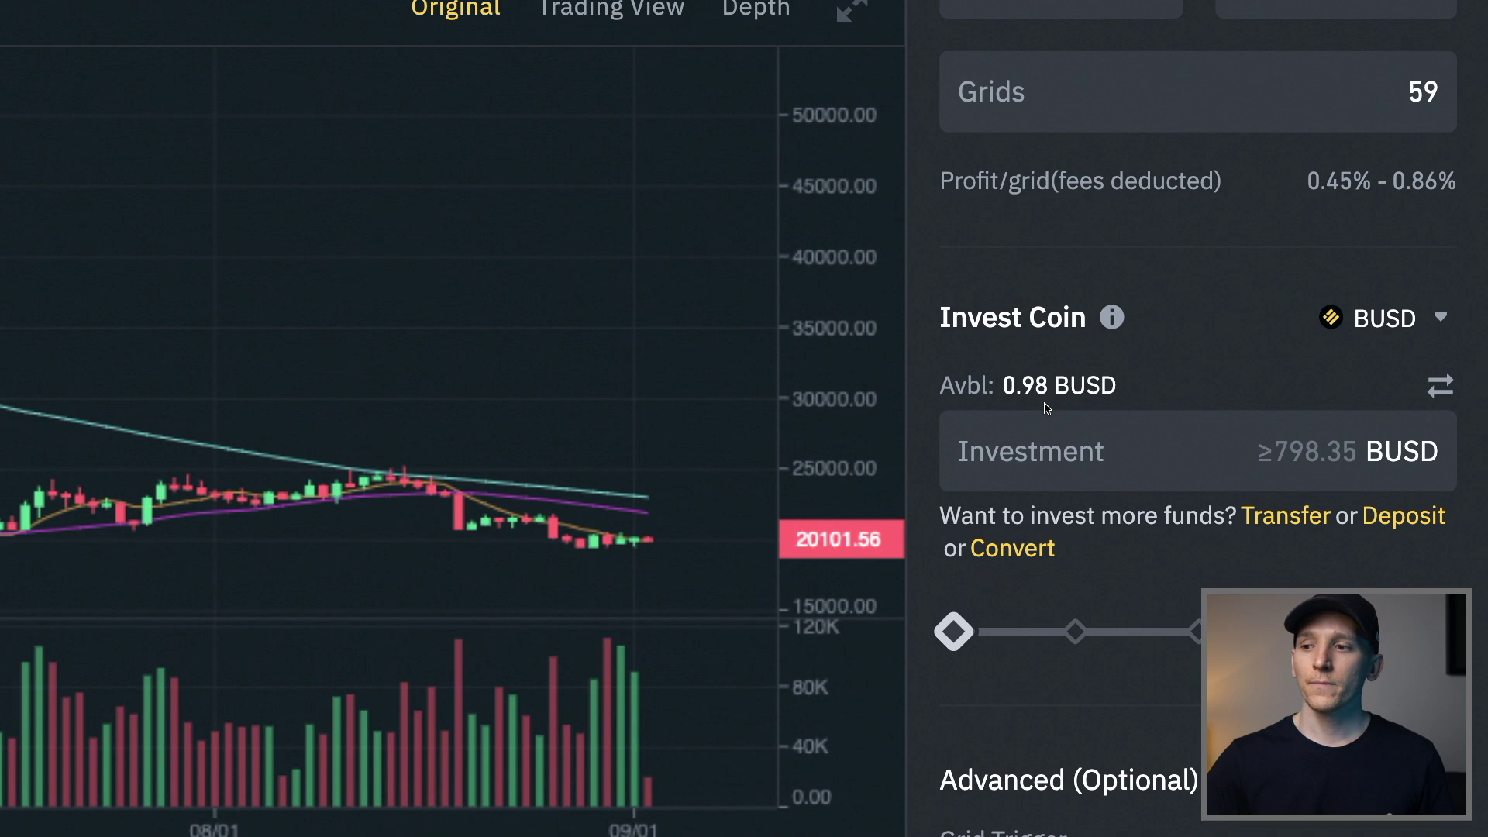
pyautogui.scroll(-1, 1046, 408)
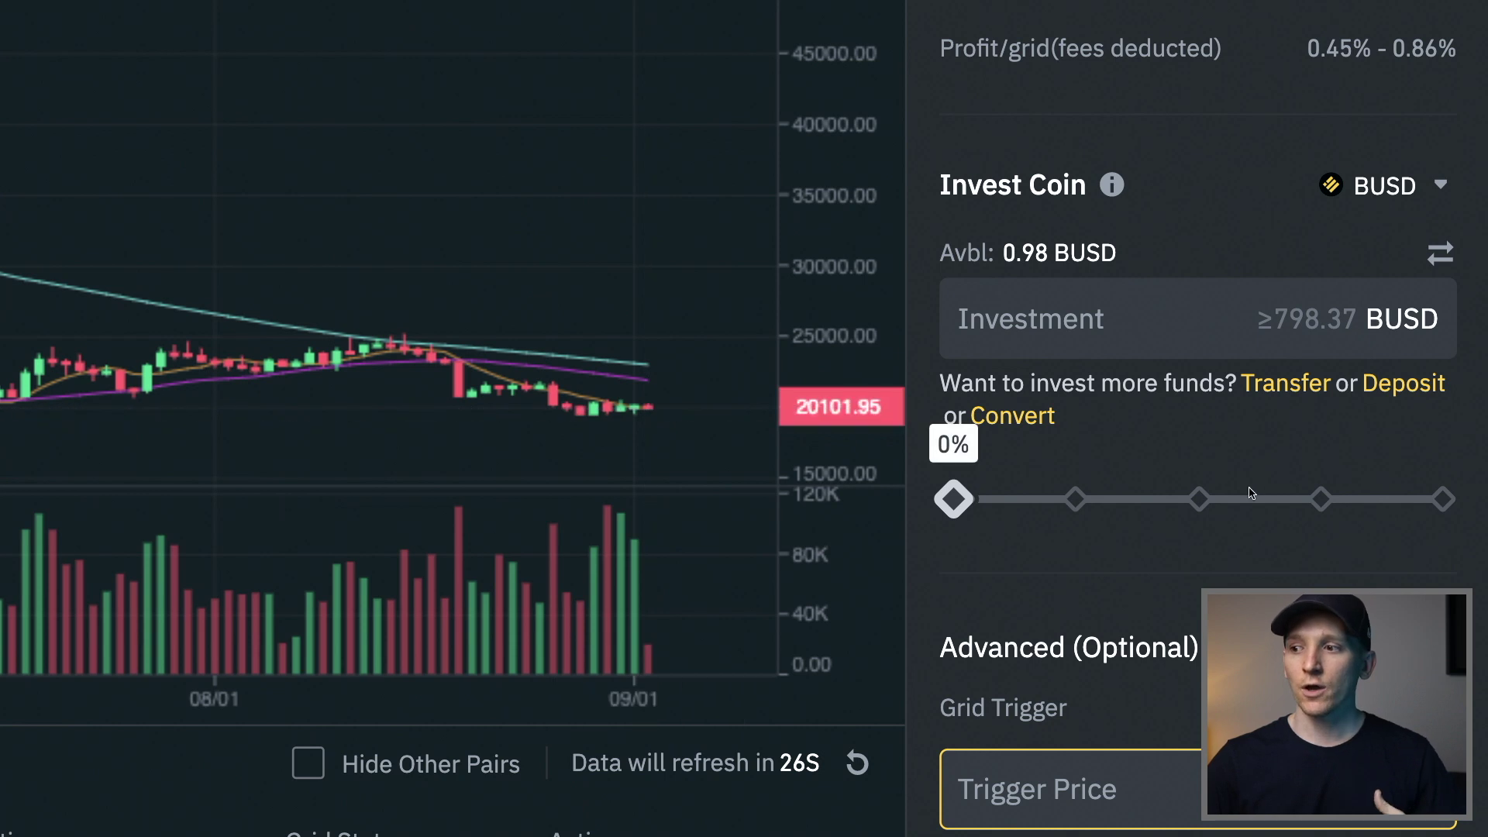
pyautogui.scroll(-3, 1246, 492)
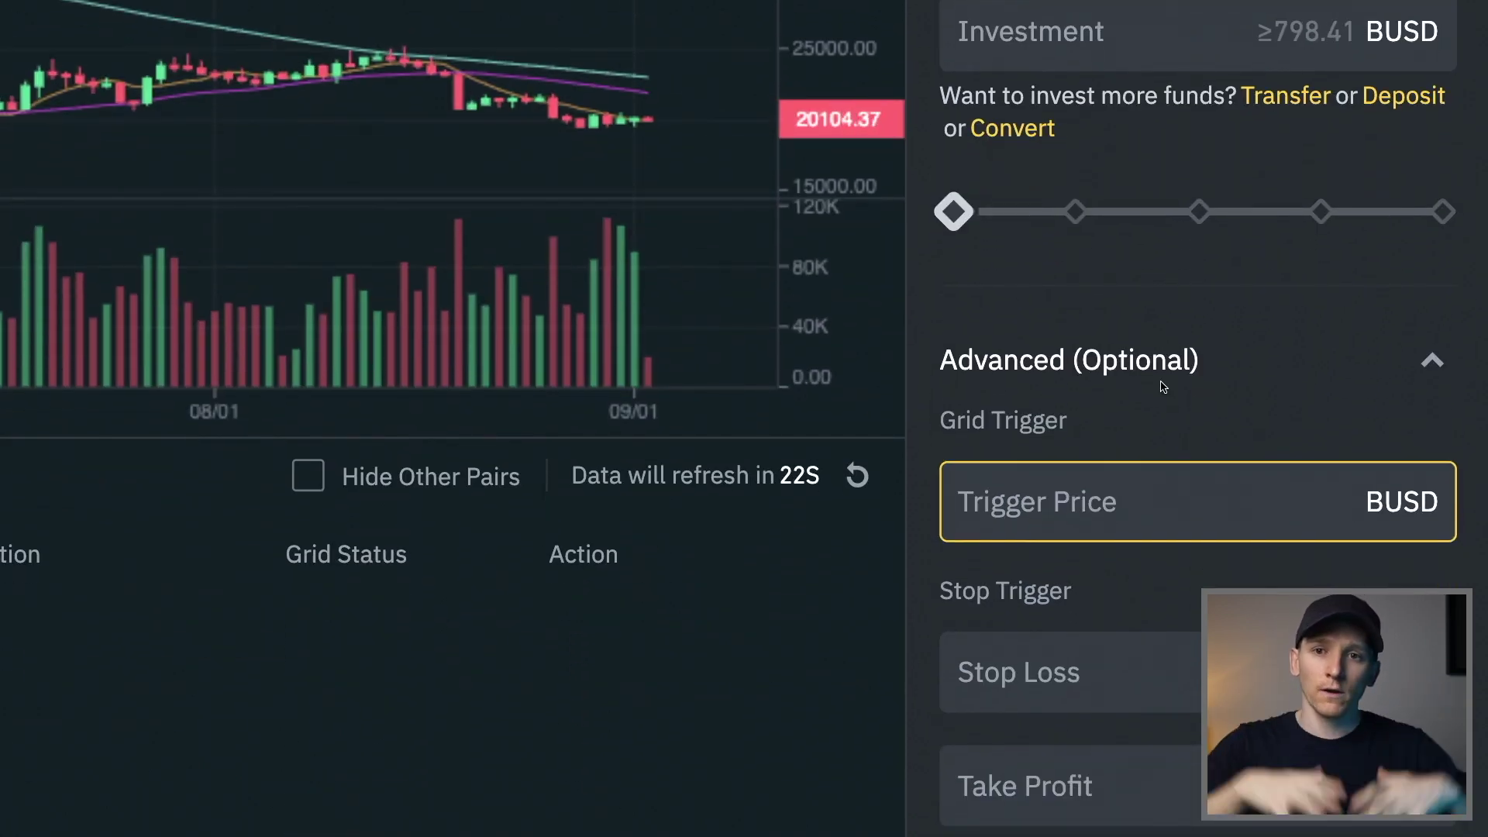
pyautogui.scroll(2, 1163, 386)
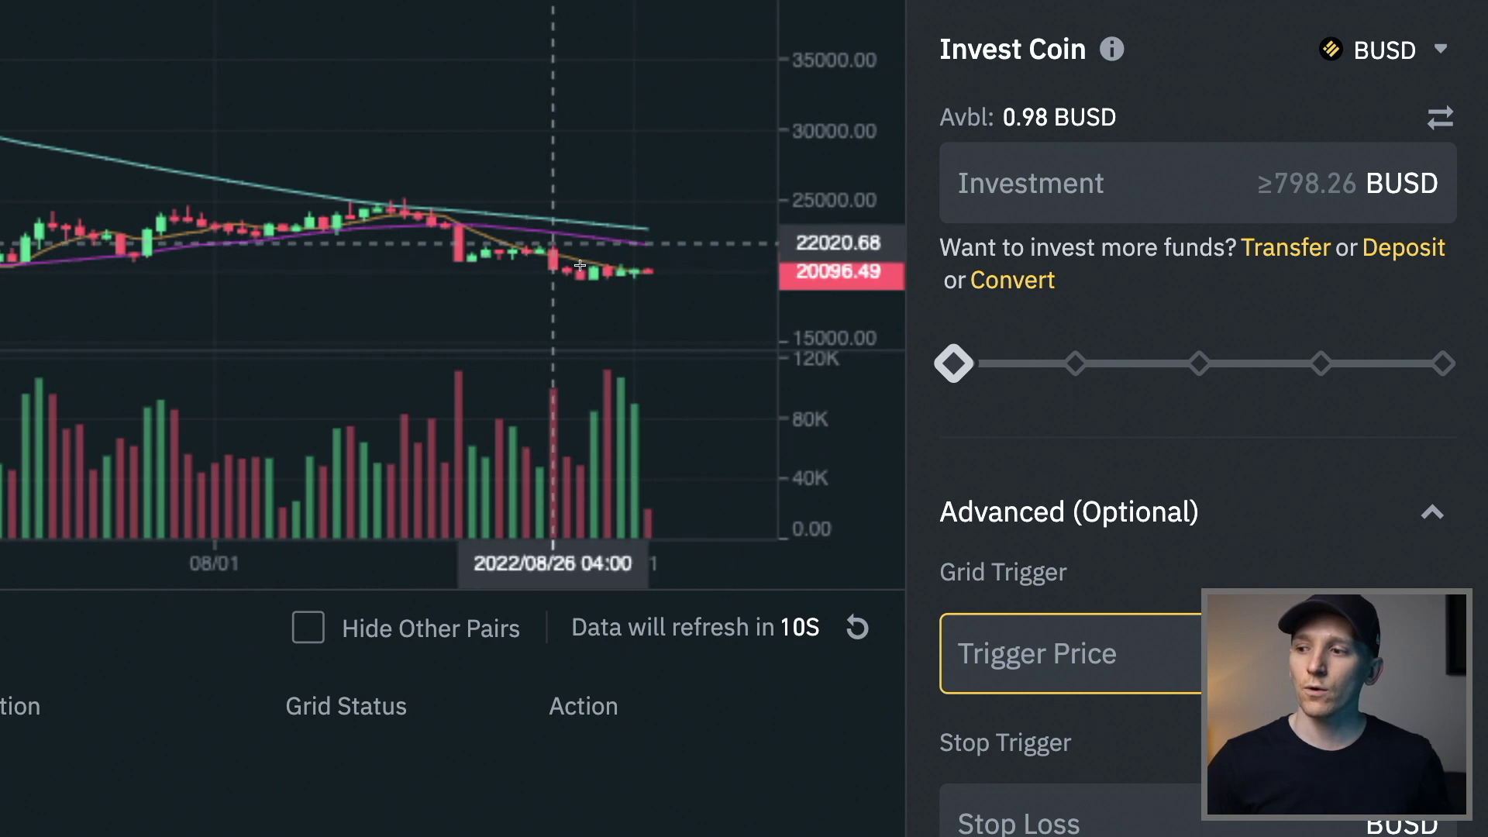
pyautogui.scroll(-5, 1120, 430)
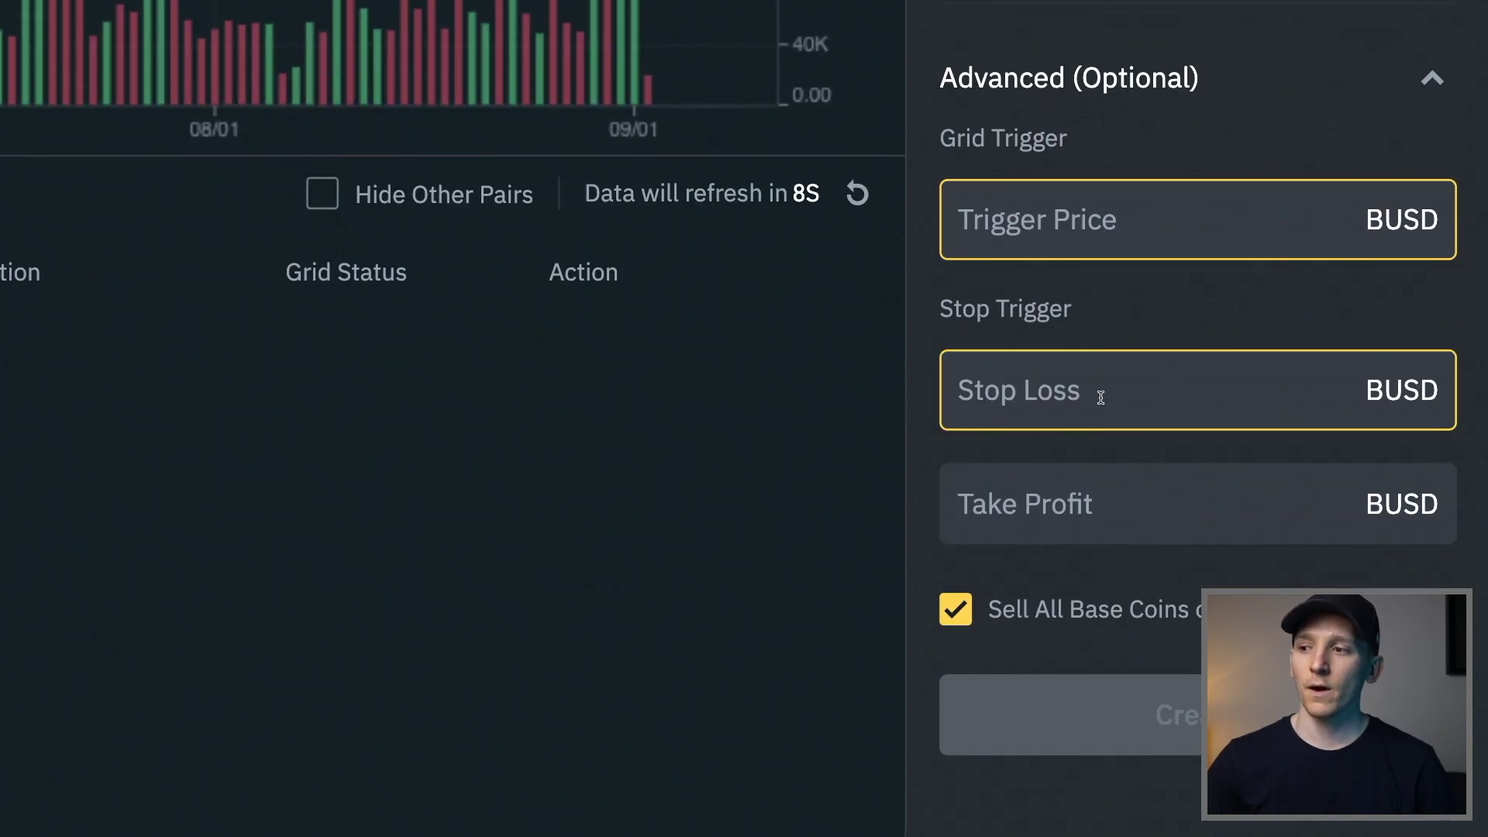
pyautogui.scroll(4, 1078, 399)
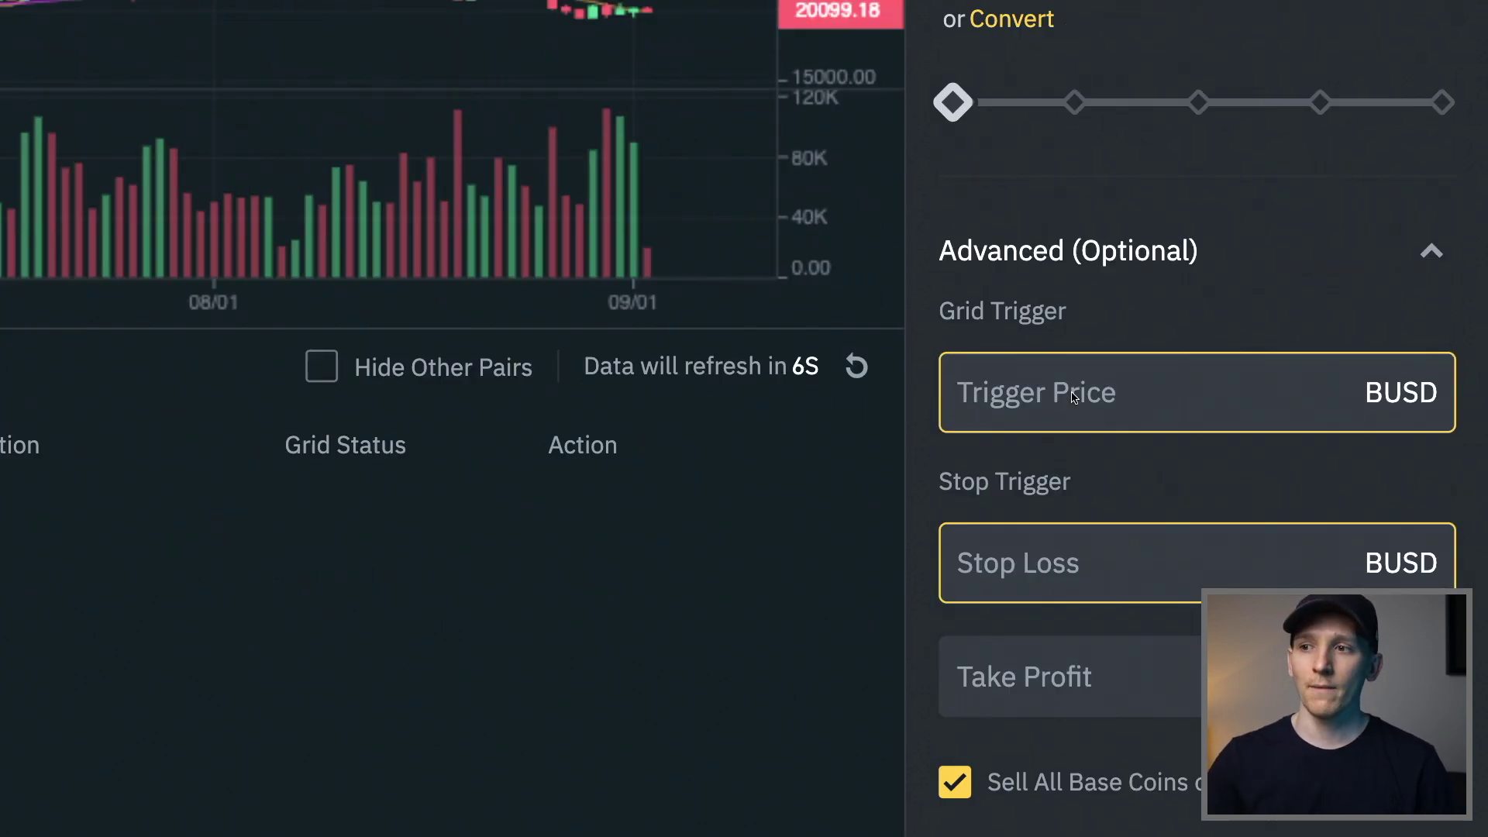
pyautogui.scroll(-3, 1074, 399)
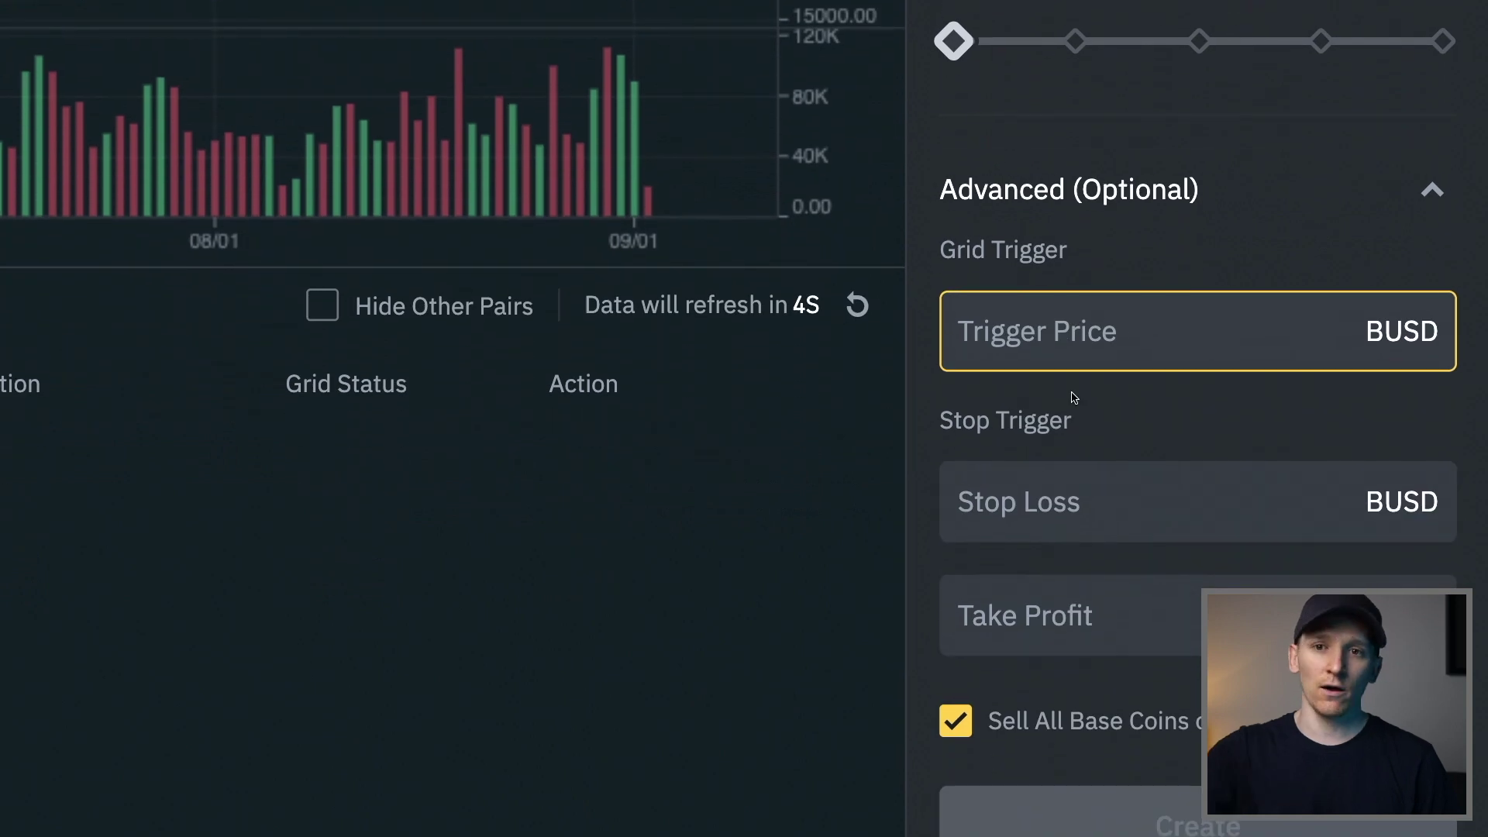
pyautogui.scroll(-2, 1136, 481)
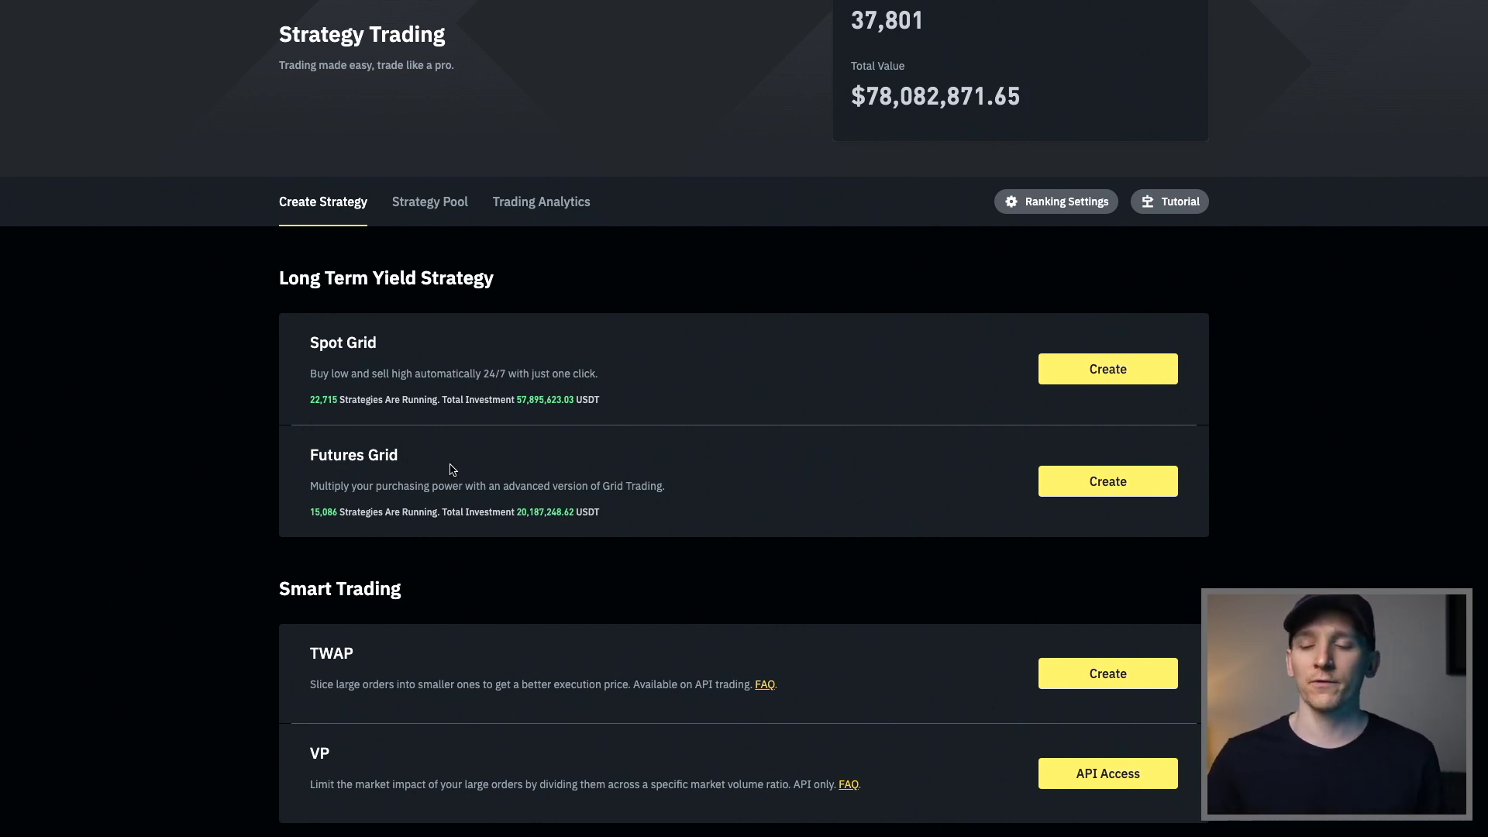
# - Open the Futures Grid strategy and review its 30D automatic parameters, the Neutral, Long and Short descriptions, and the margin and leverage options
pyautogui.click(1091, 493)
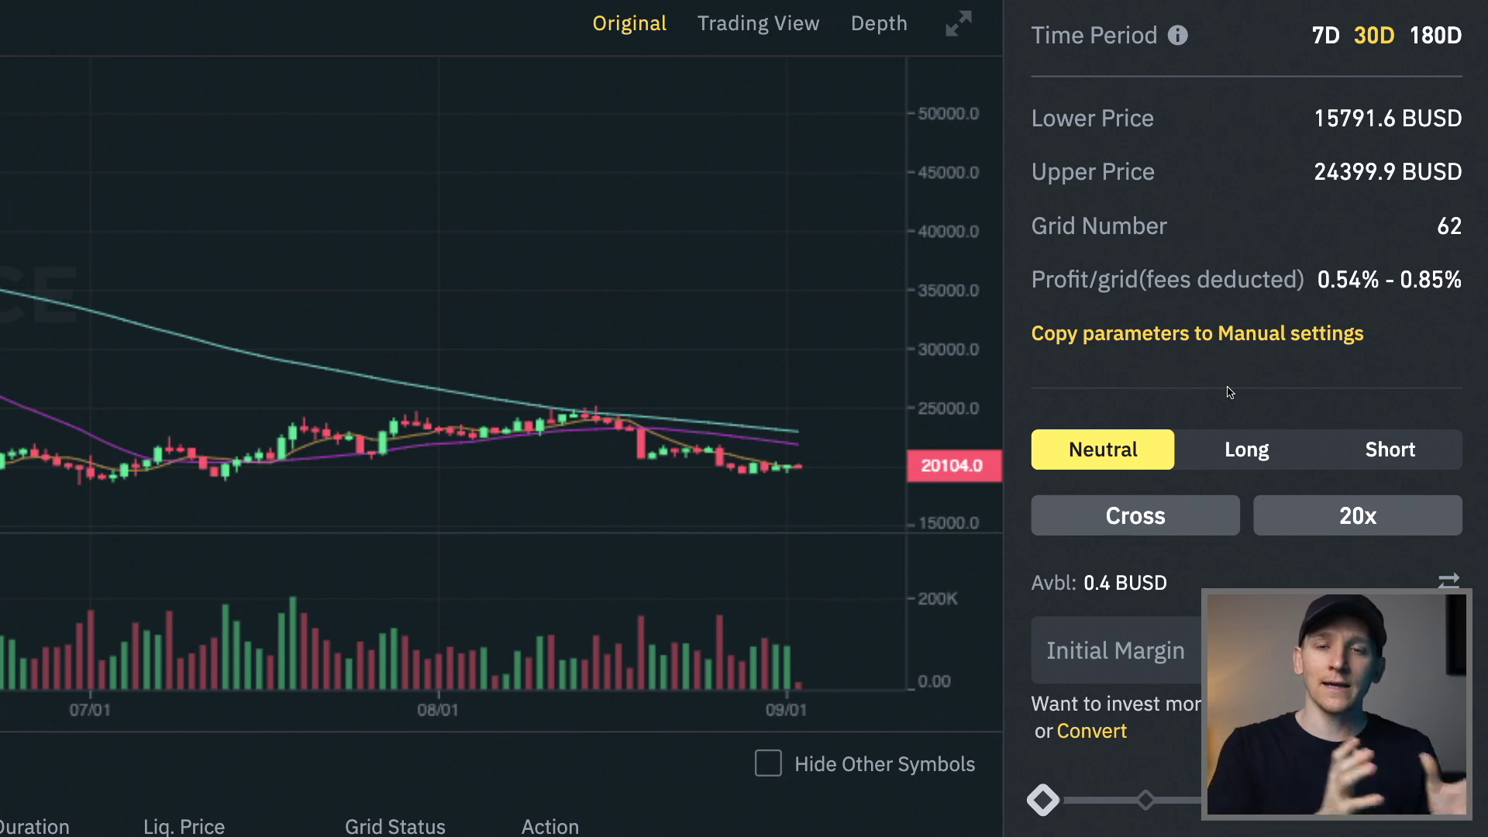
pyautogui.scroll(-8, 1227, 391)
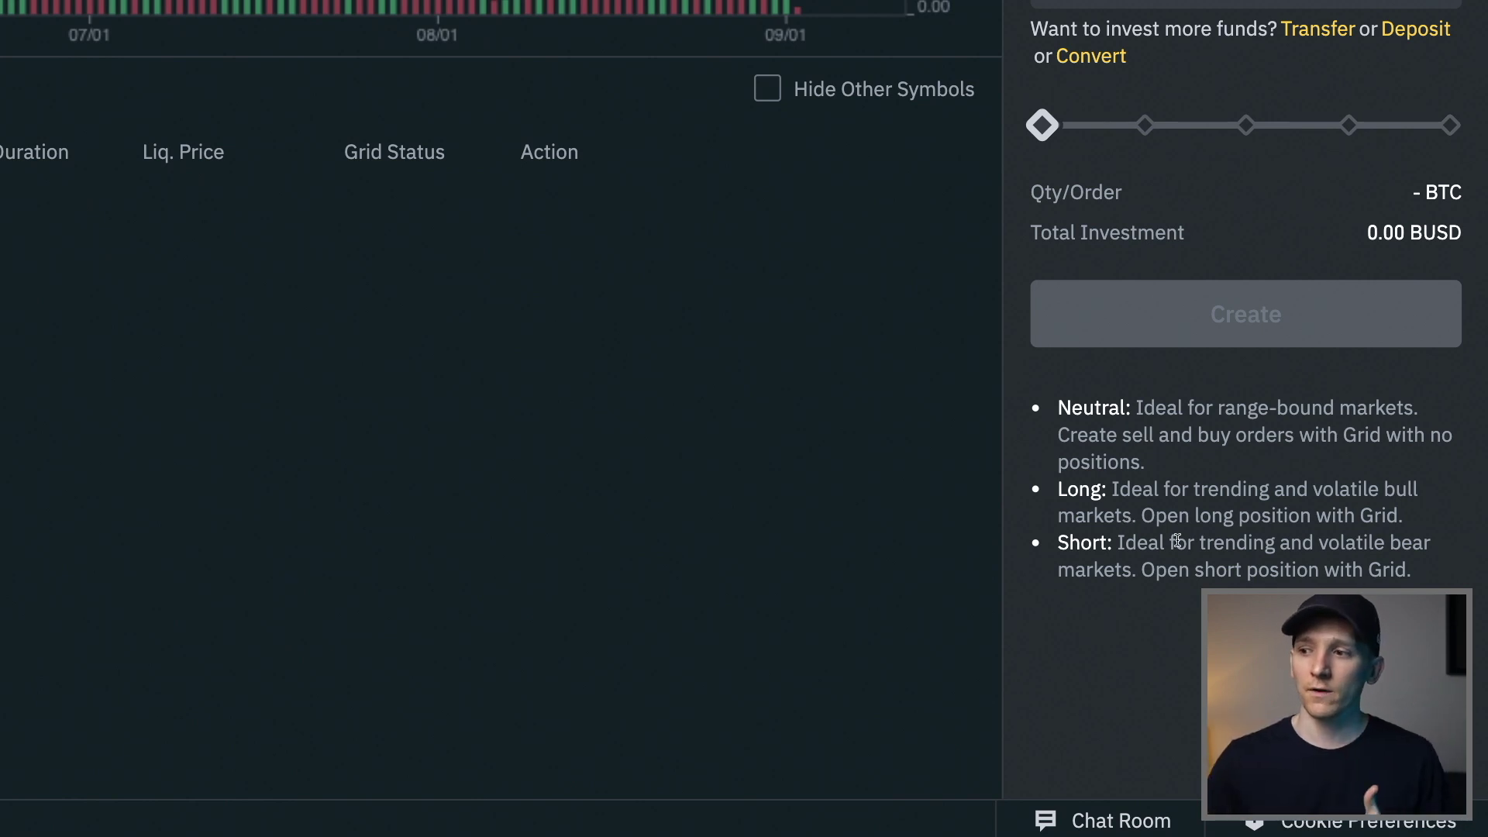
pyautogui.scroll(10, 1178, 541)
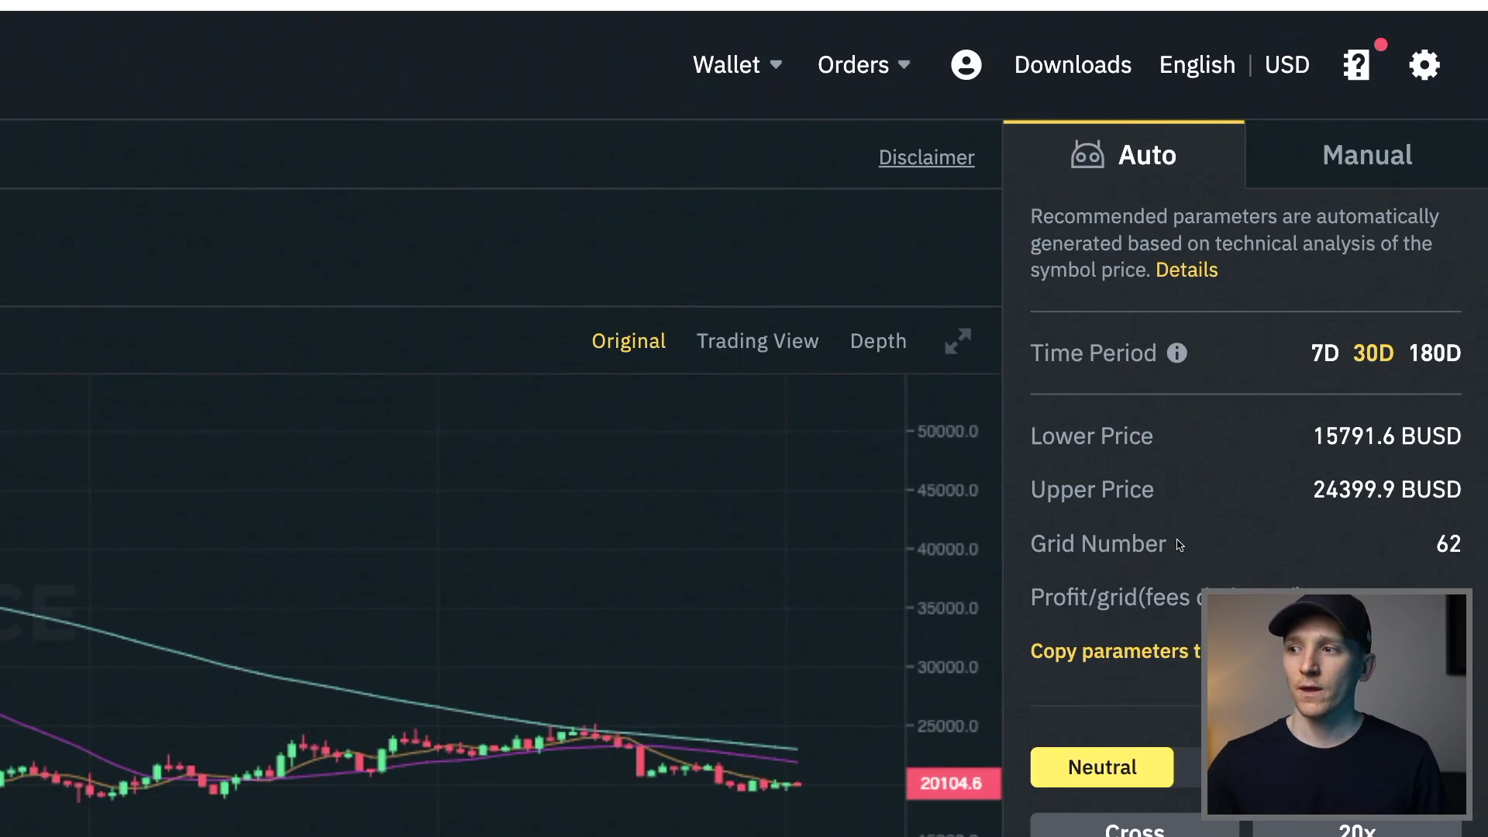
pyautogui.scroll(-3, 1261, 406)
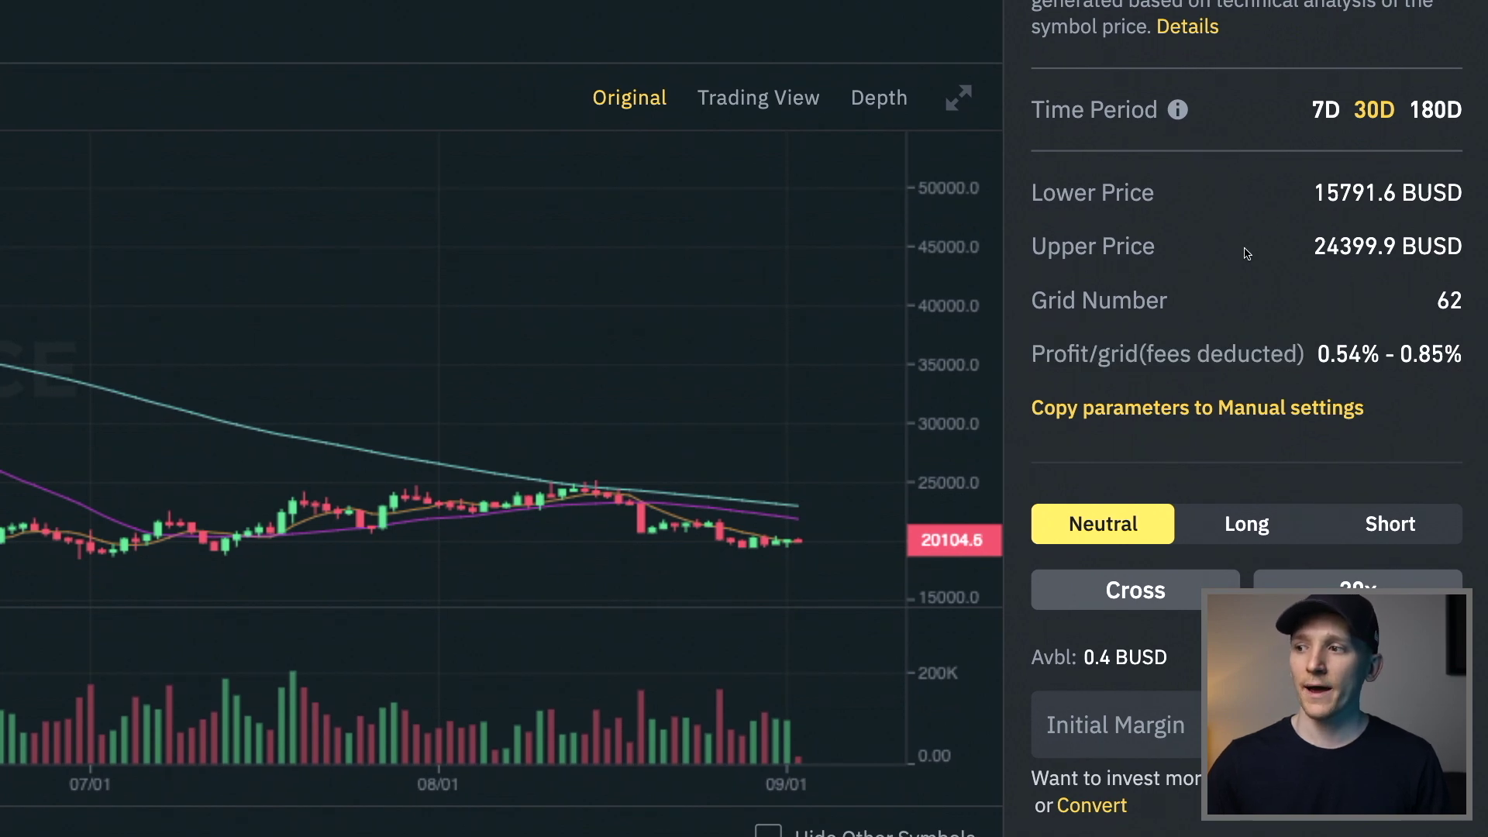
pyautogui.scroll(-4, 1244, 249)
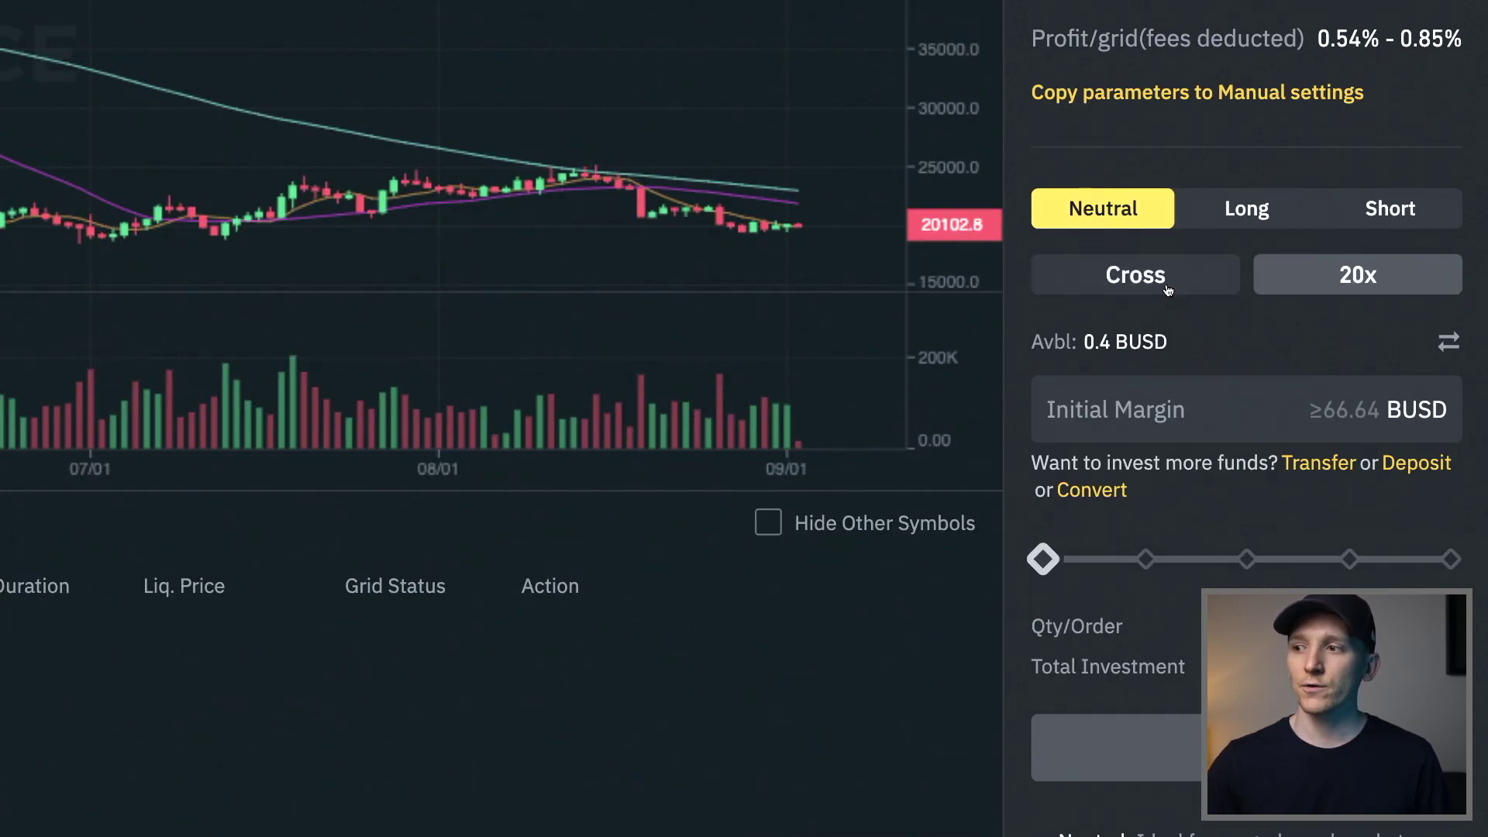
# - Try a leverage of 4x for the futures grid and close the leverage settings without confirming
pyautogui.click(1347, 283)
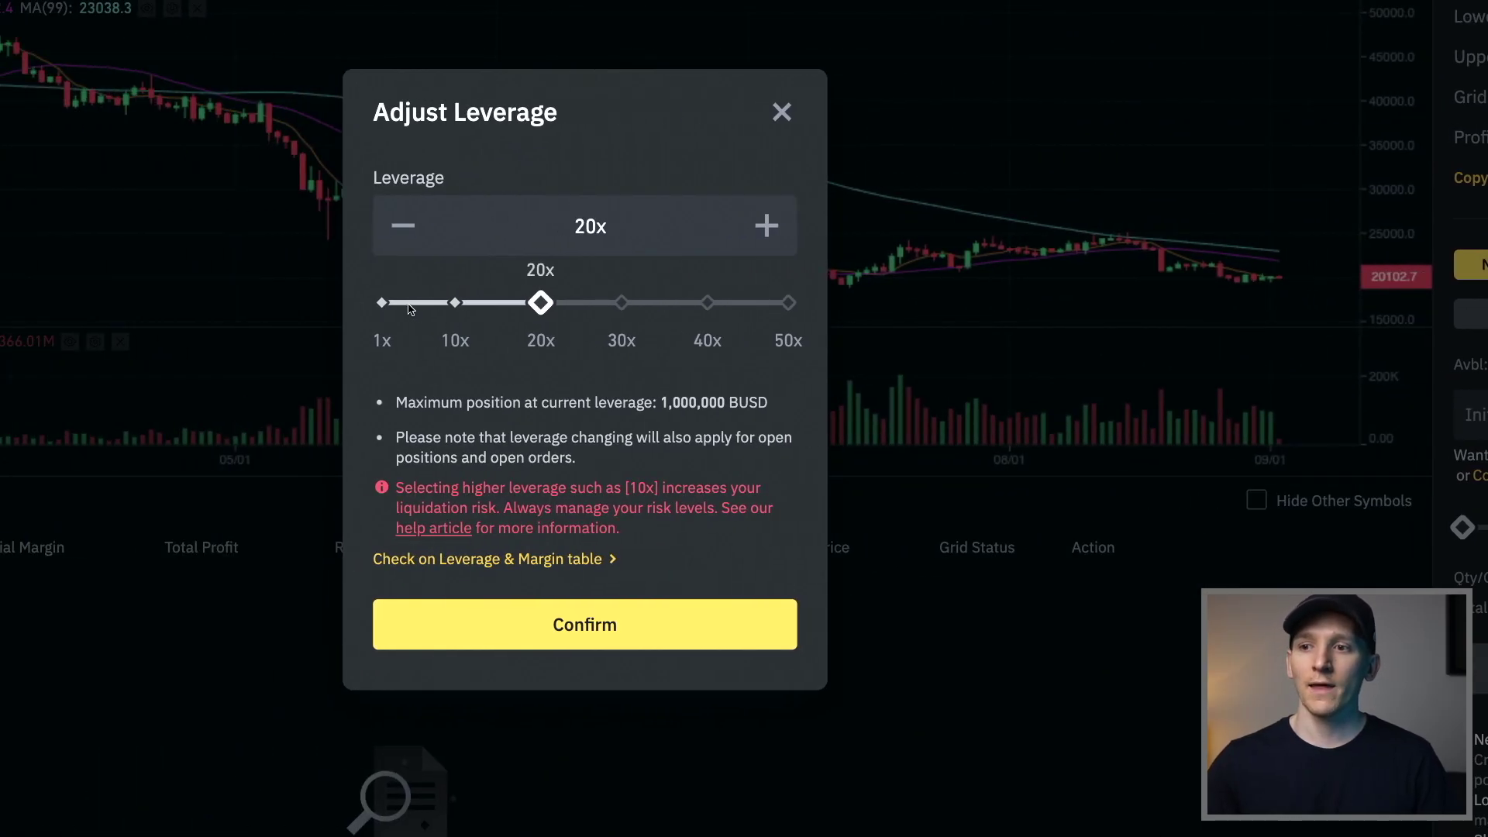
pyautogui.click(407, 303)
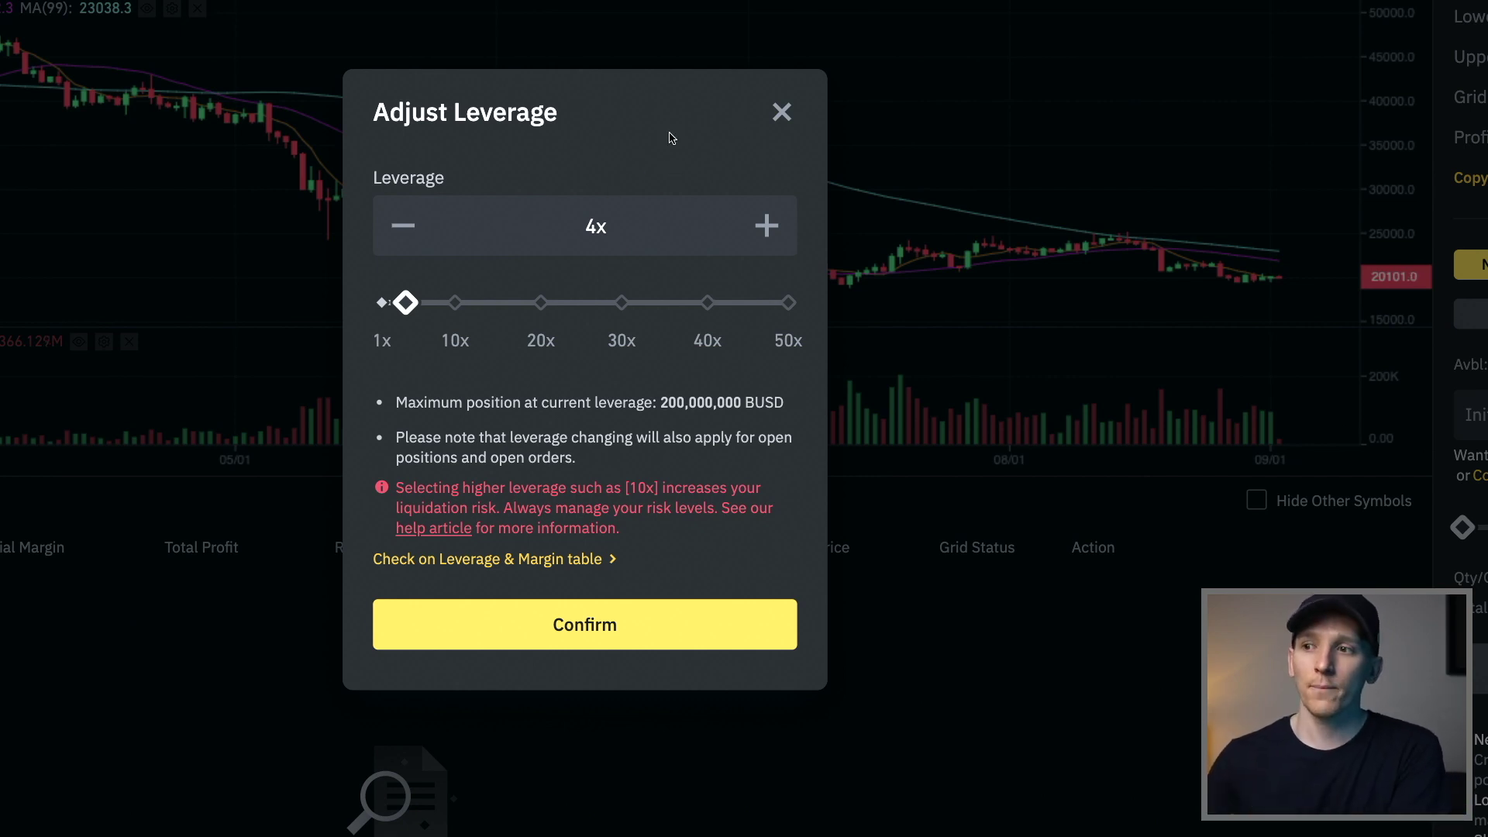
pyautogui.click(782, 112)
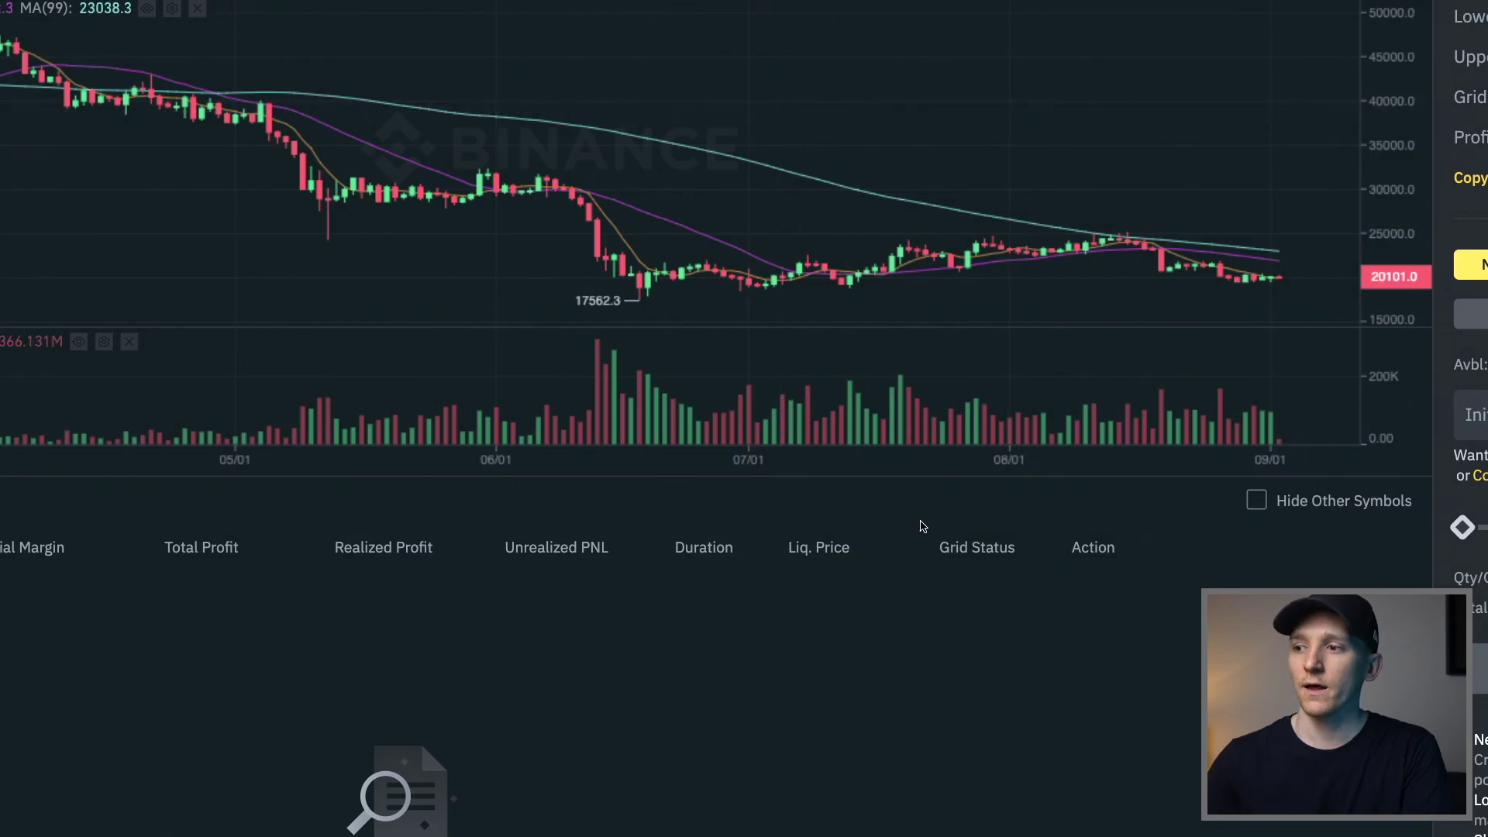
# - Check the futures grid's initial margin field and its Create option without entering an amount
pyautogui.click(1235, 435)
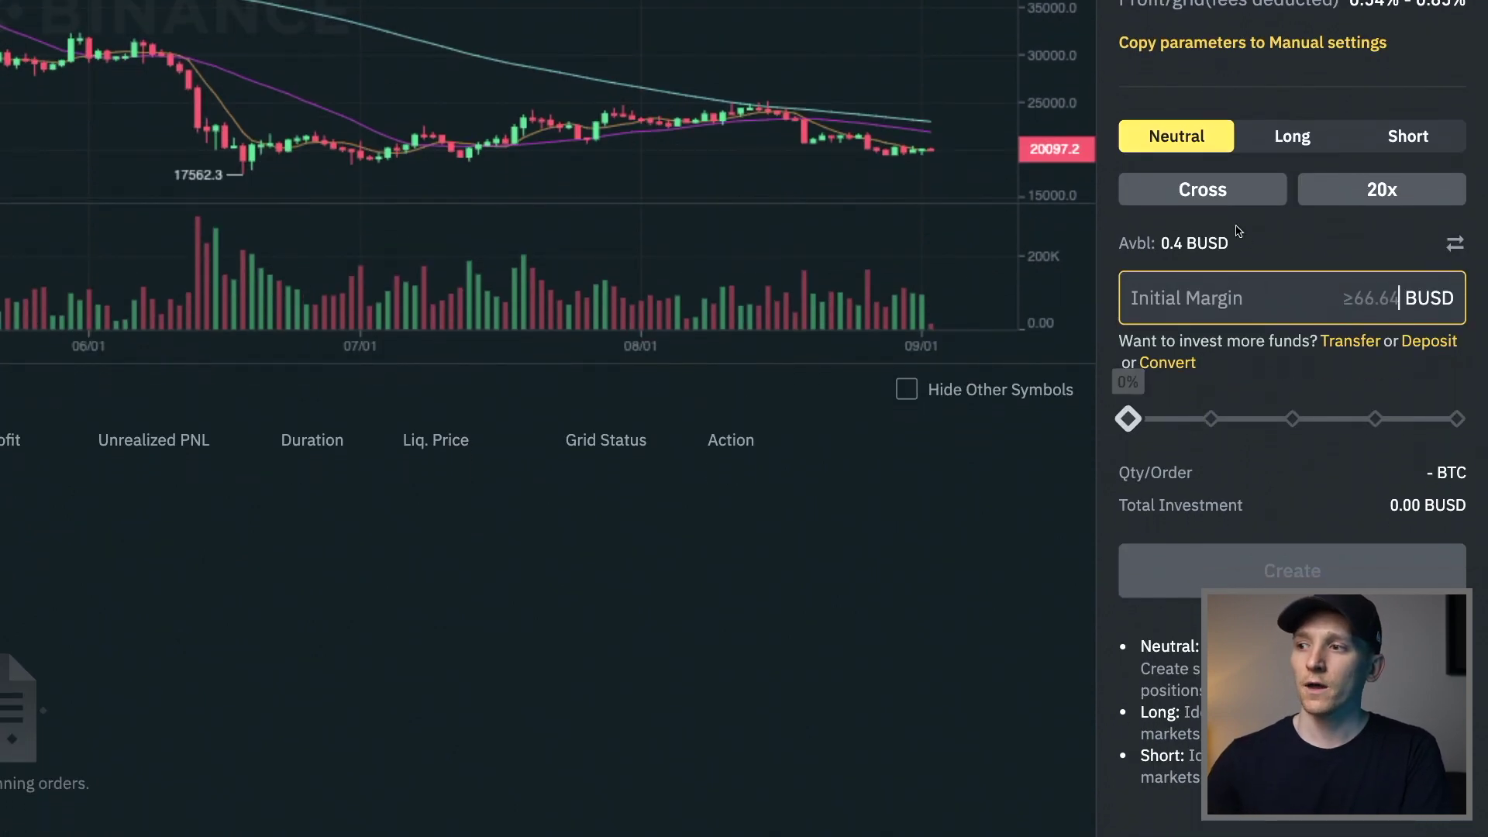
pyautogui.click(1354, 558)
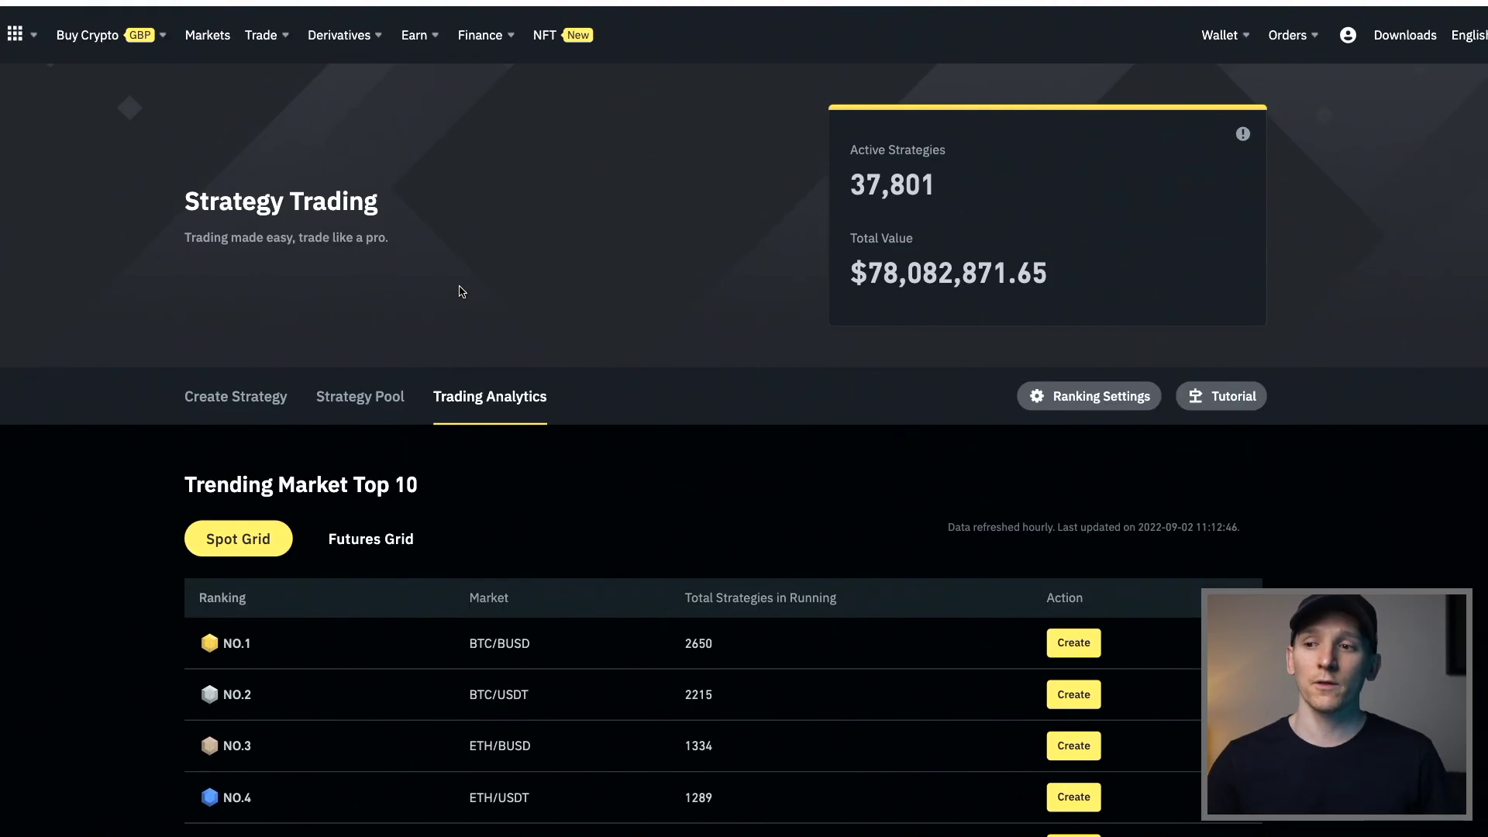
# - Examine the Trending Market Top 10 and Volatility Top 10 rankings in Trading Analytics for both spot and futures grids
pyautogui.scroll(-2, 467, 304)
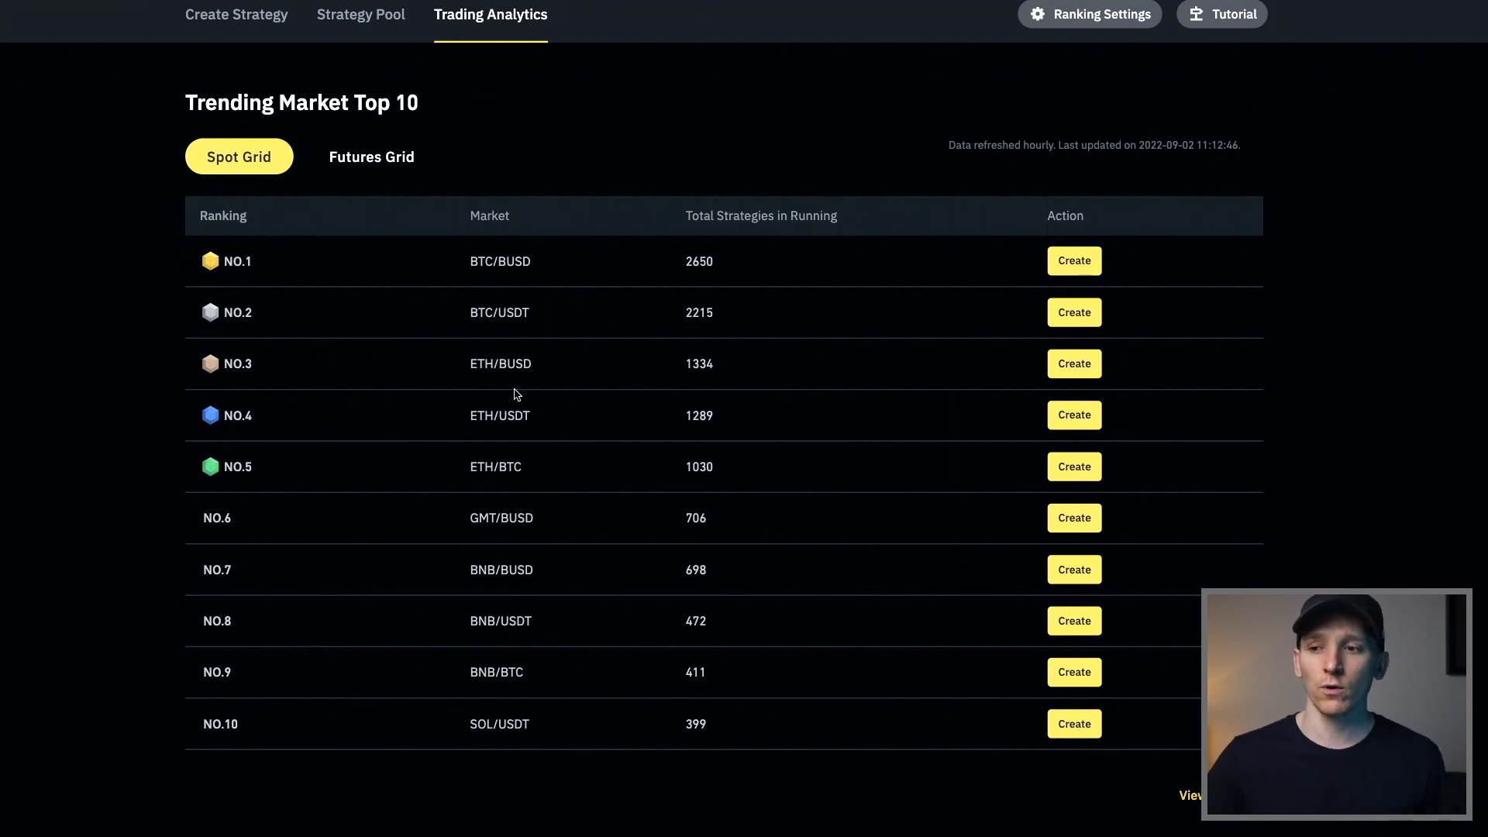
pyautogui.click(360, 167)
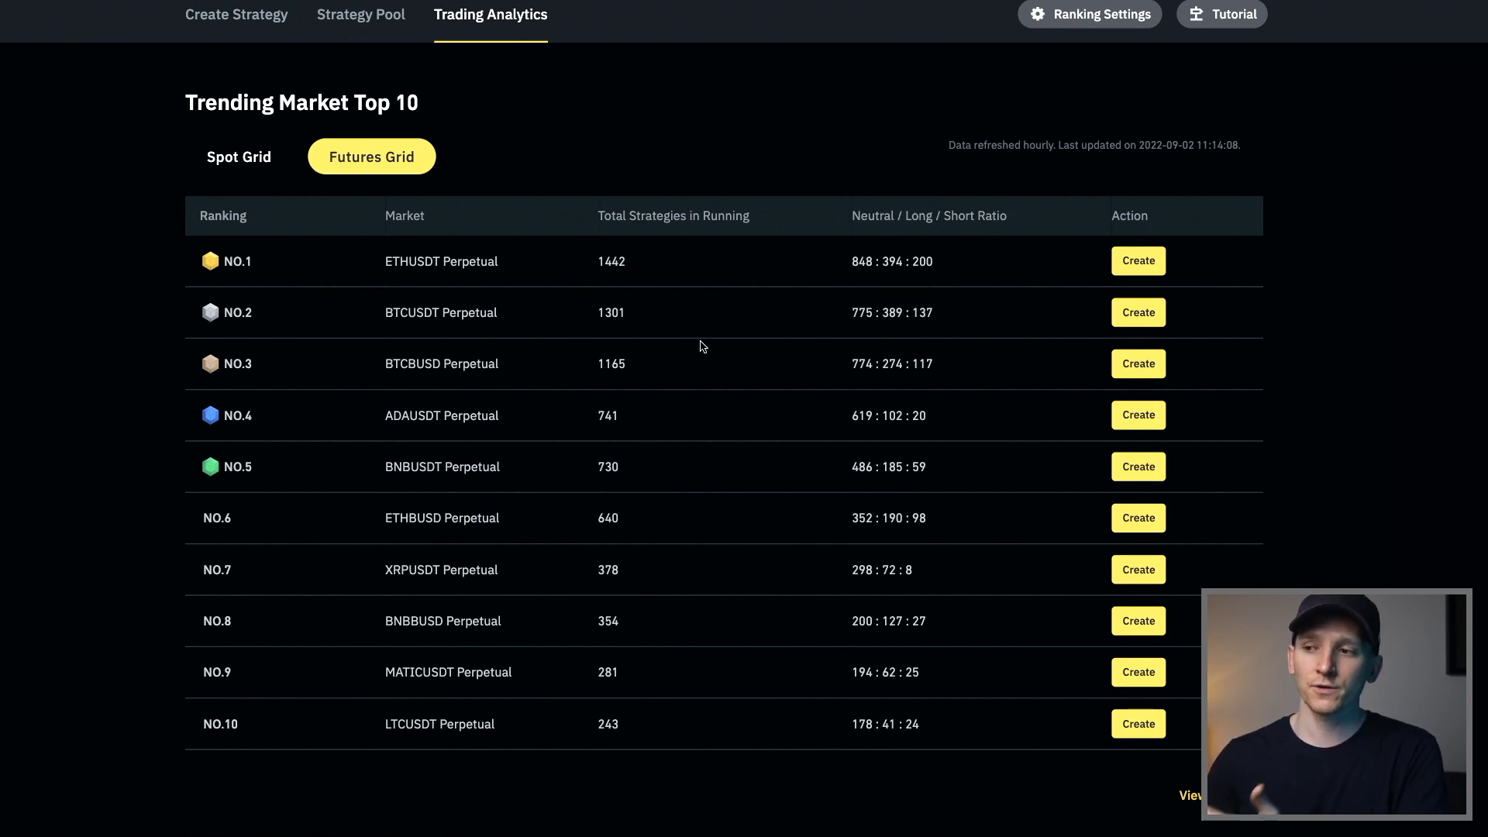
pyautogui.scroll(-10, 697, 341)
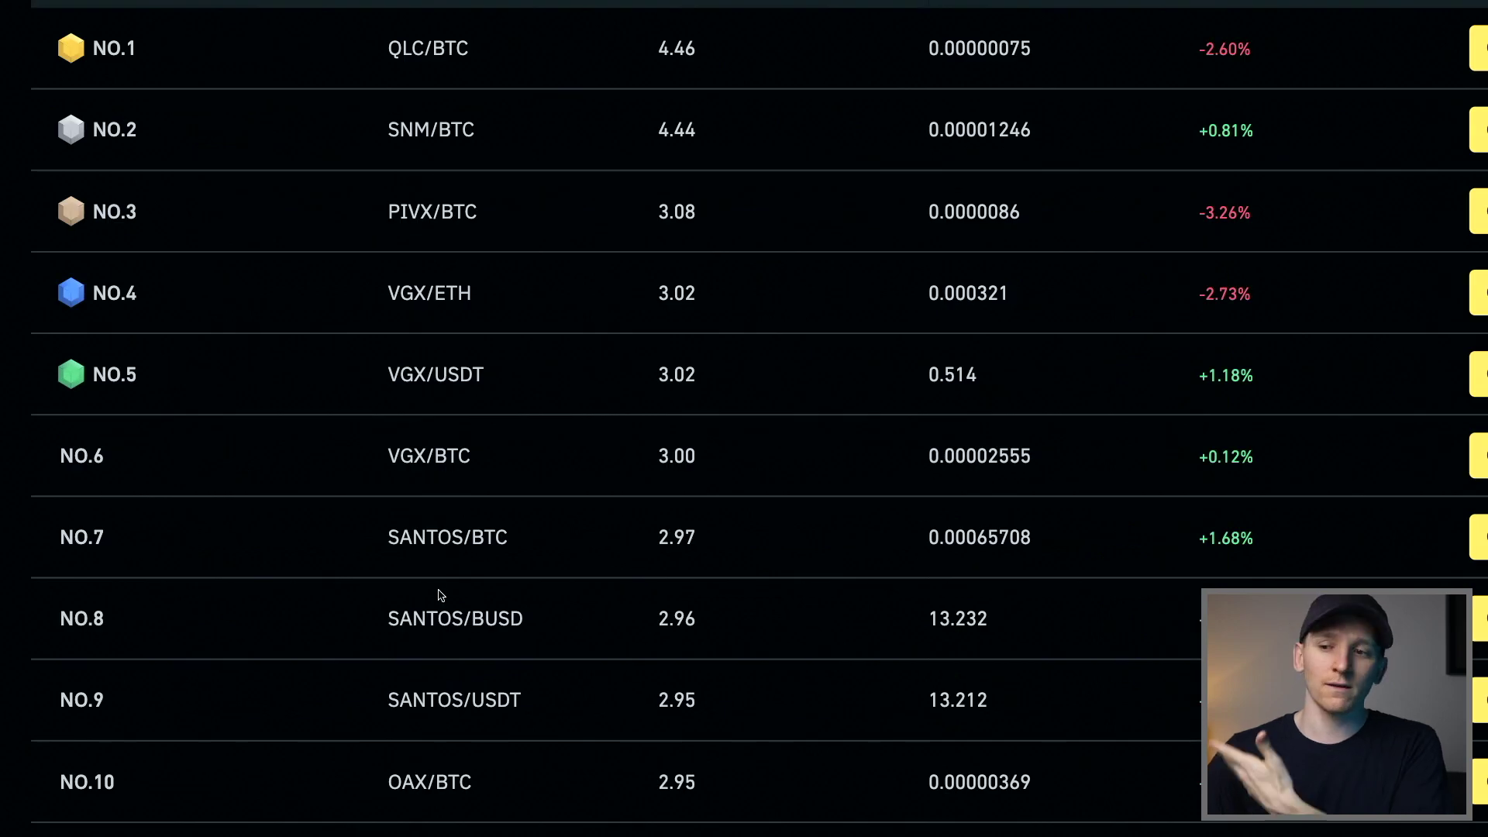
pyautogui.scroll(1, 565, 588)
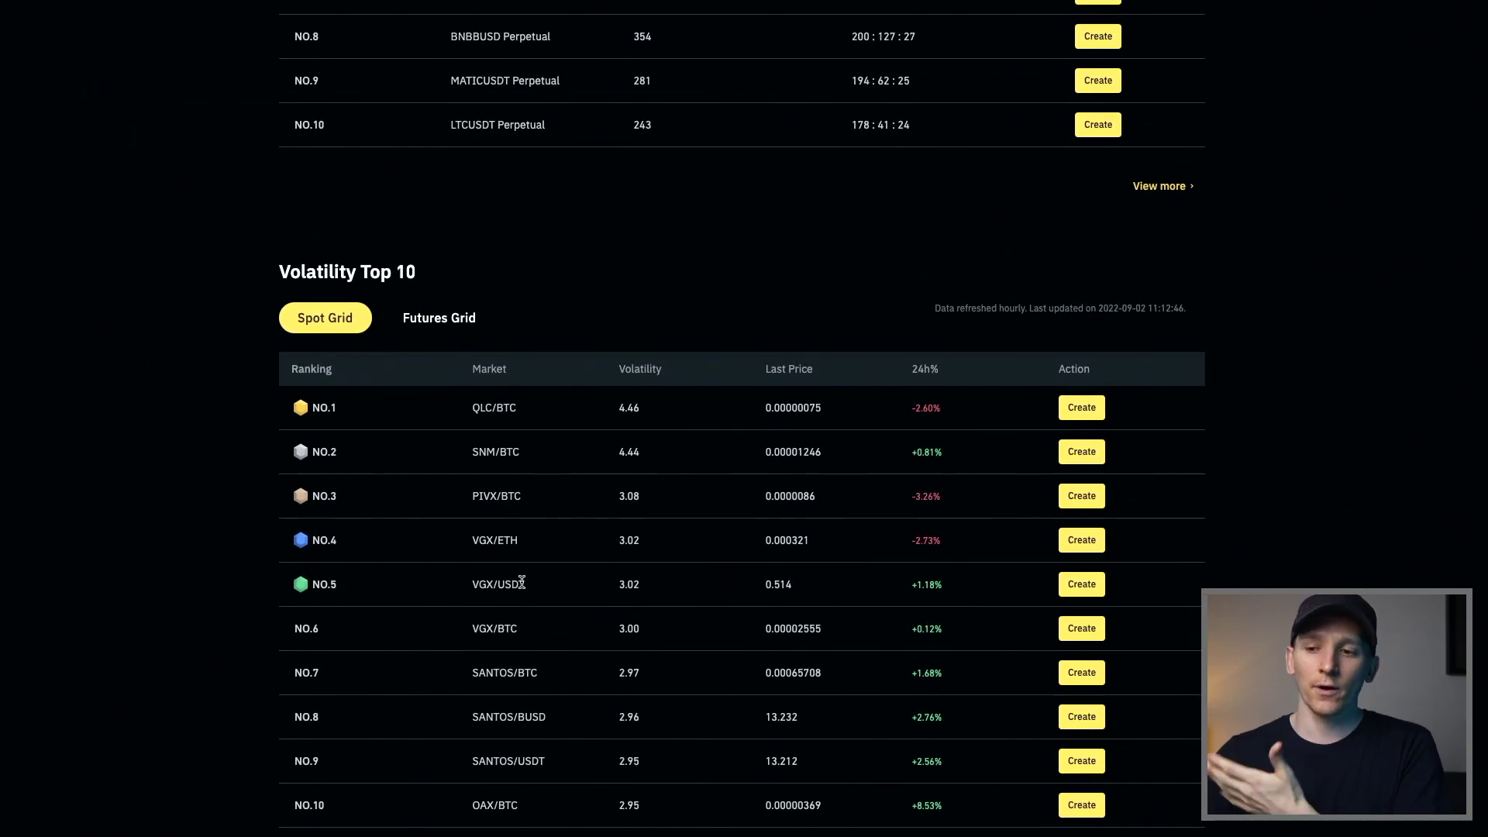
pyautogui.scroll(-1, 531, 551)
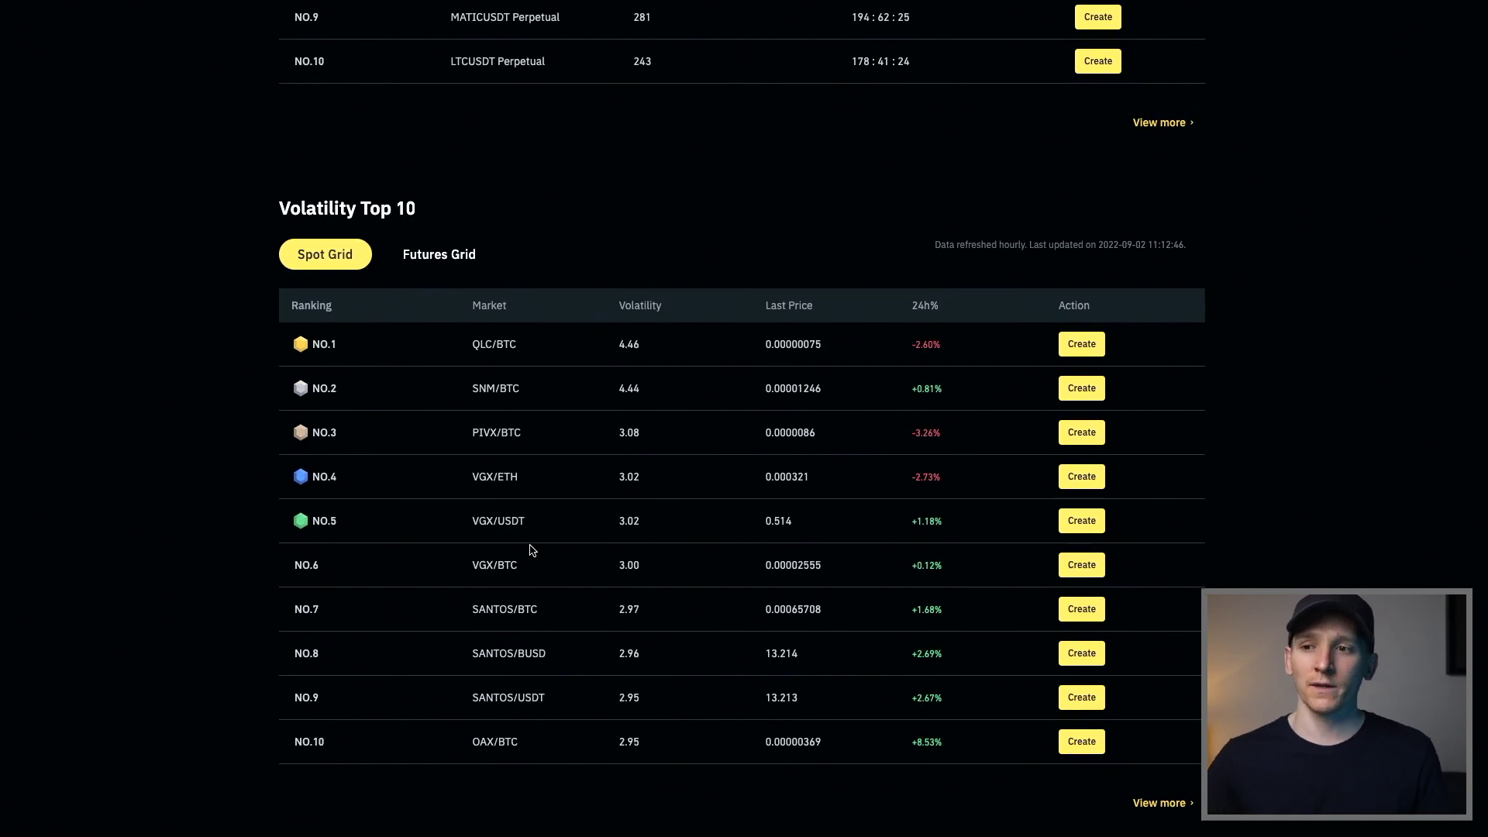
pyautogui.click(445, 255)
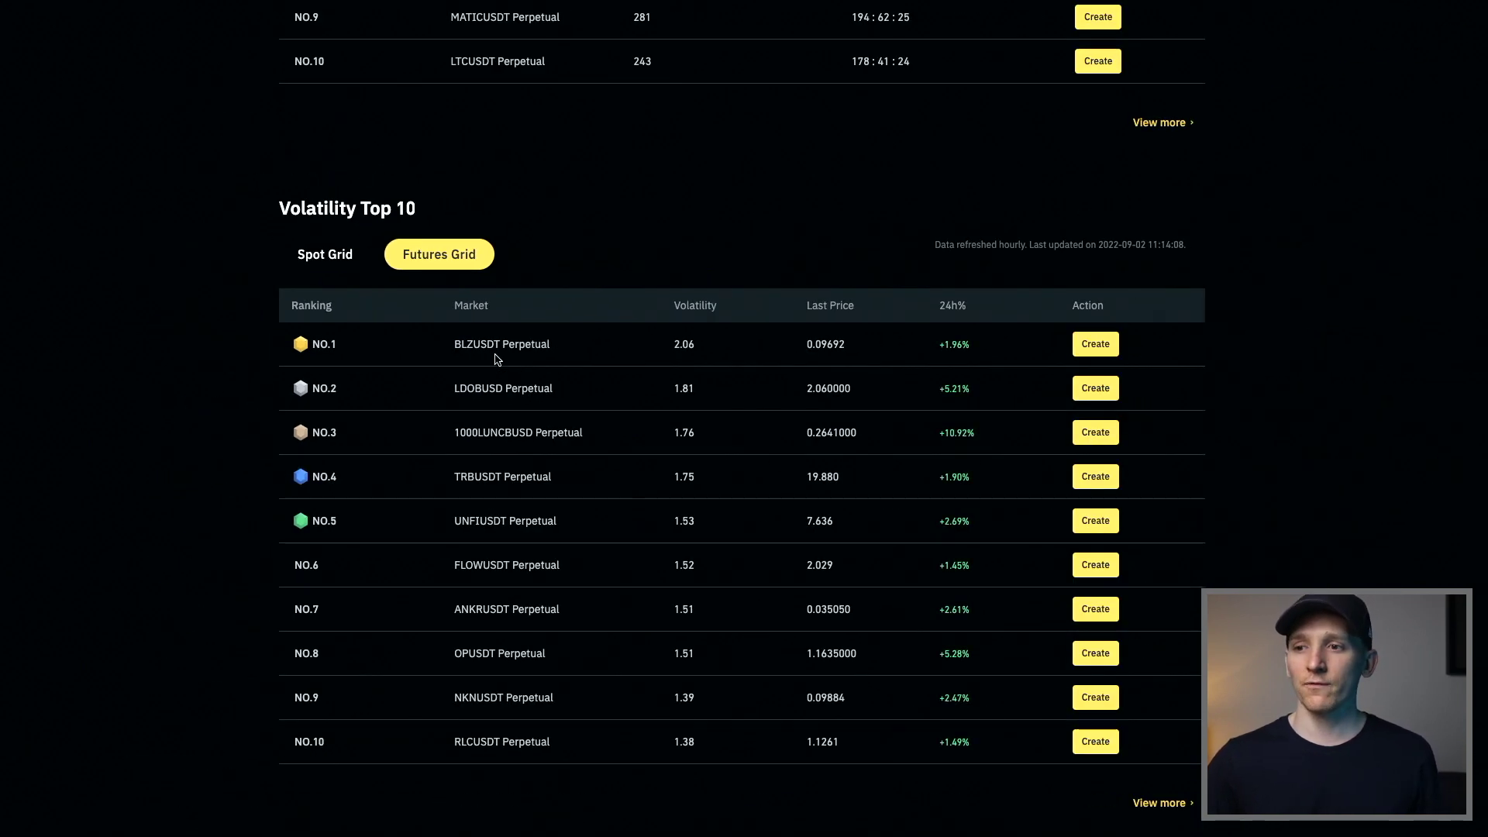
pyautogui.scroll(3, 444, 480)
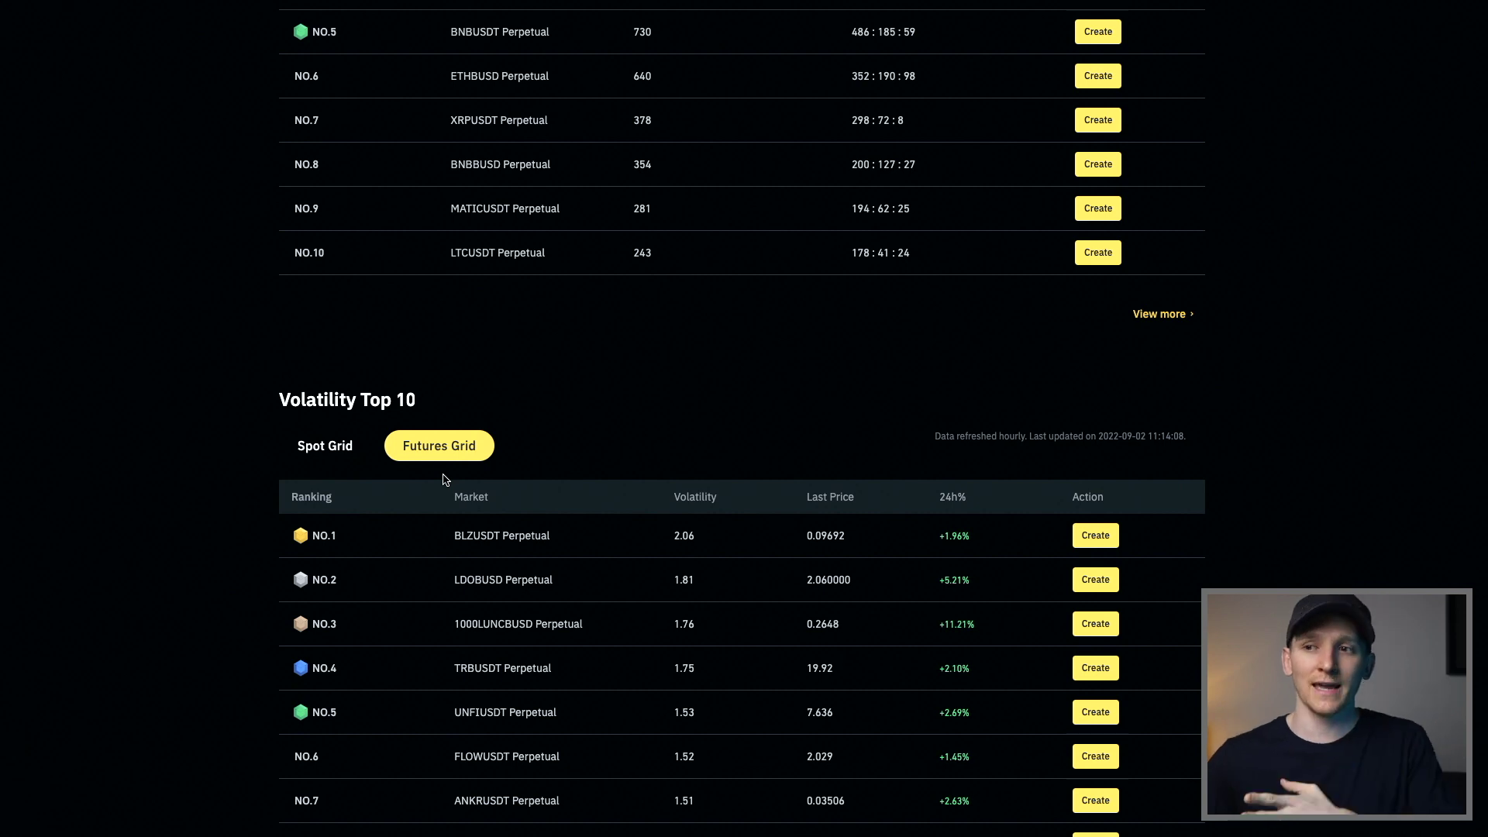
pyautogui.scroll(10, 444, 480)
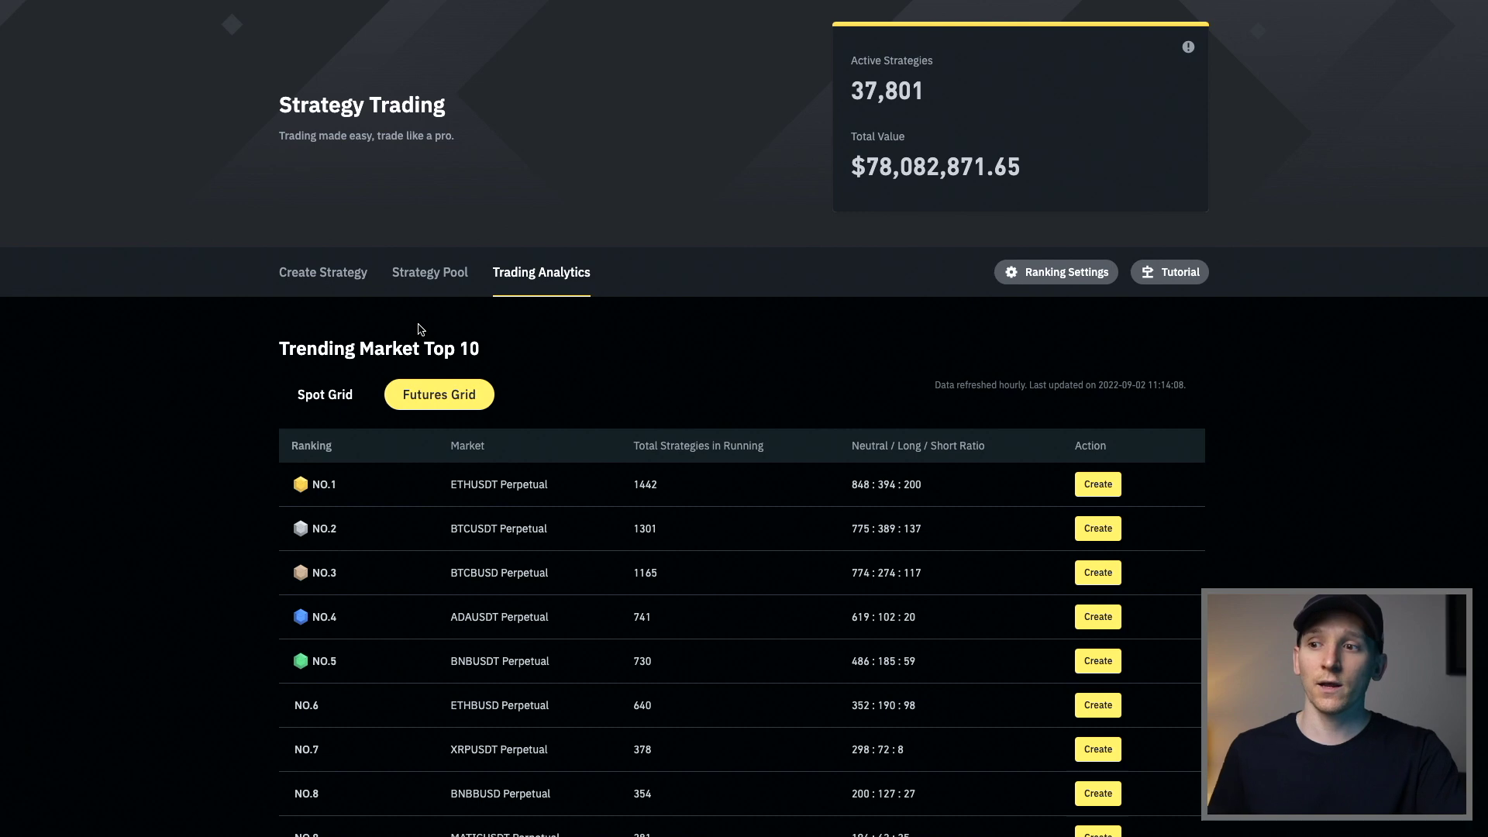
pyautogui.scroll(1, 419, 329)
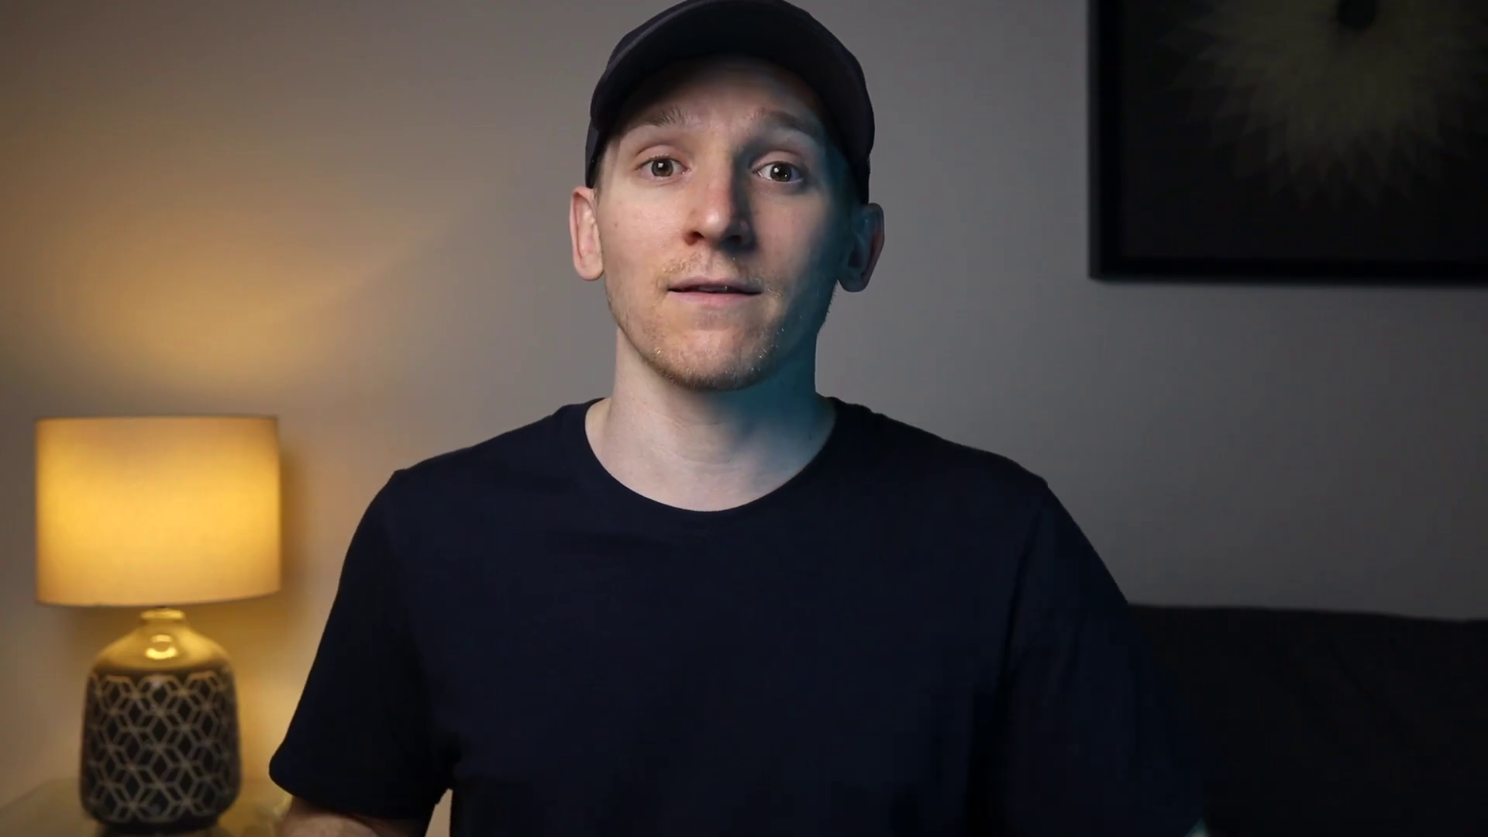